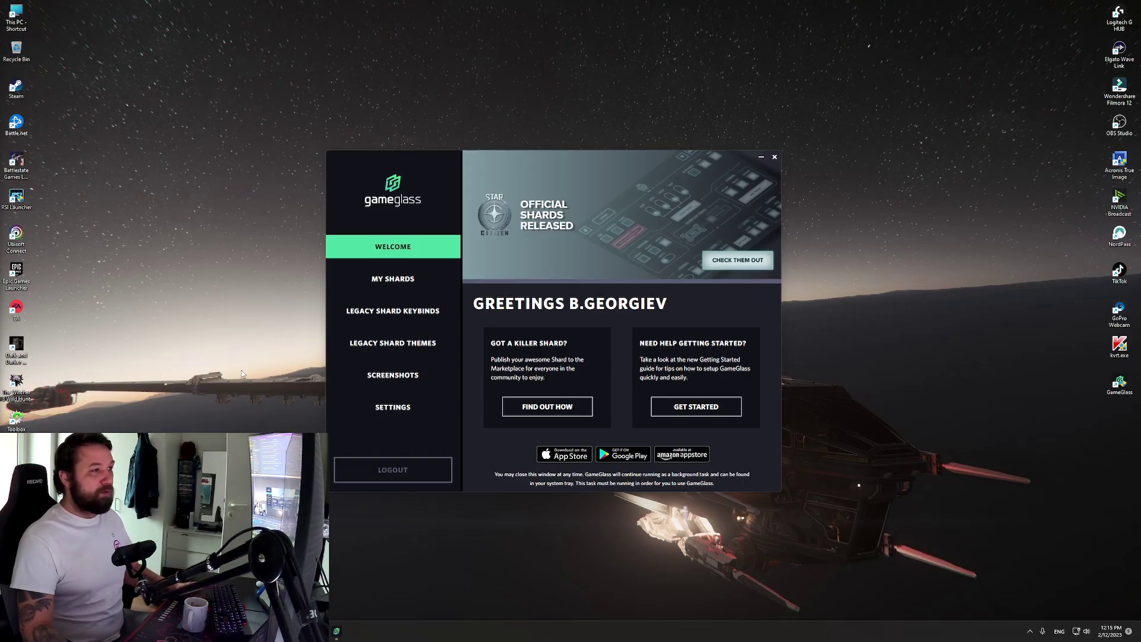
Drag the welcome window higher so its app store download links come into view.
{"action": "left_click_drag", "start_coordinate": [592, 162], "coordinate": [596, 162]}
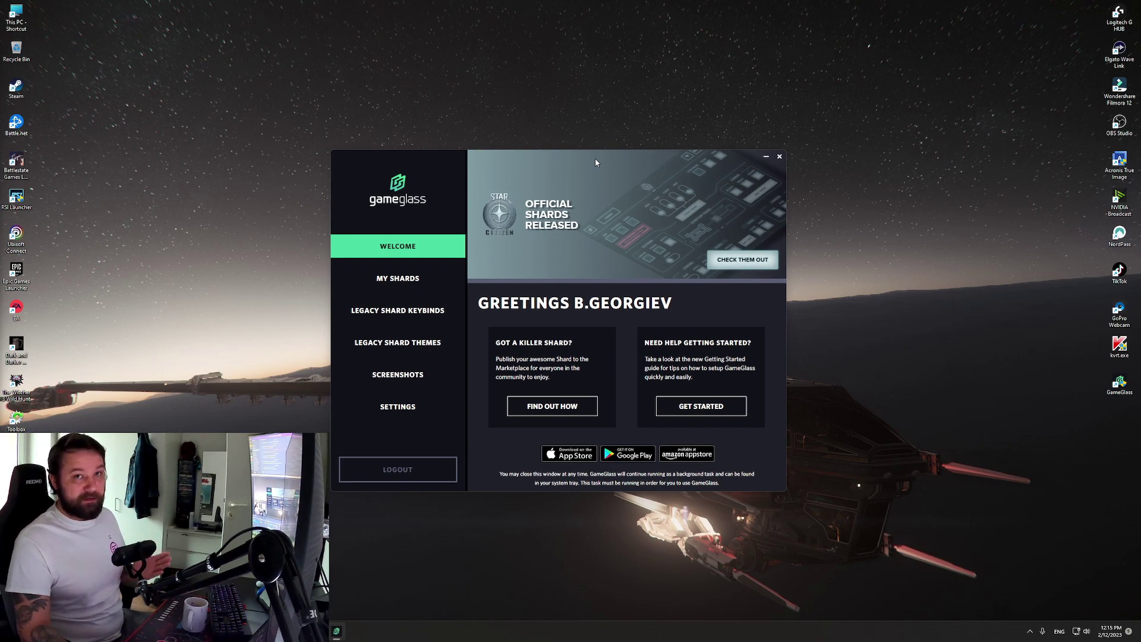
{"action": "left_click_drag", "start_coordinate": [596, 161], "coordinate": [599, 163]}
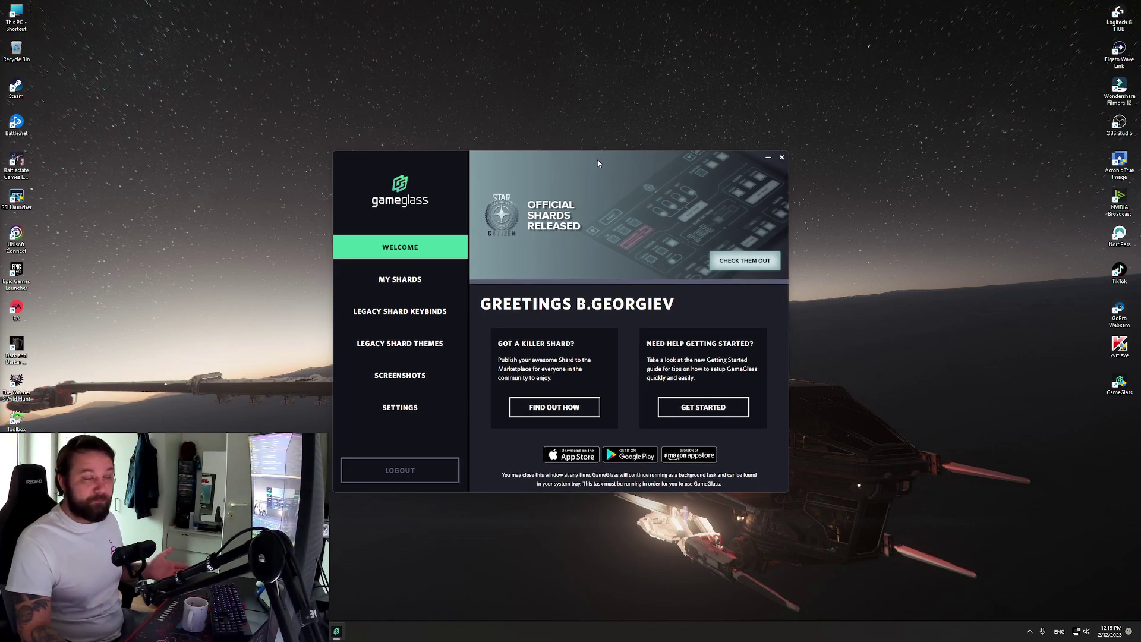
{"action": "left_click_drag", "start_coordinate": [597, 163], "coordinate": [611, 128]}
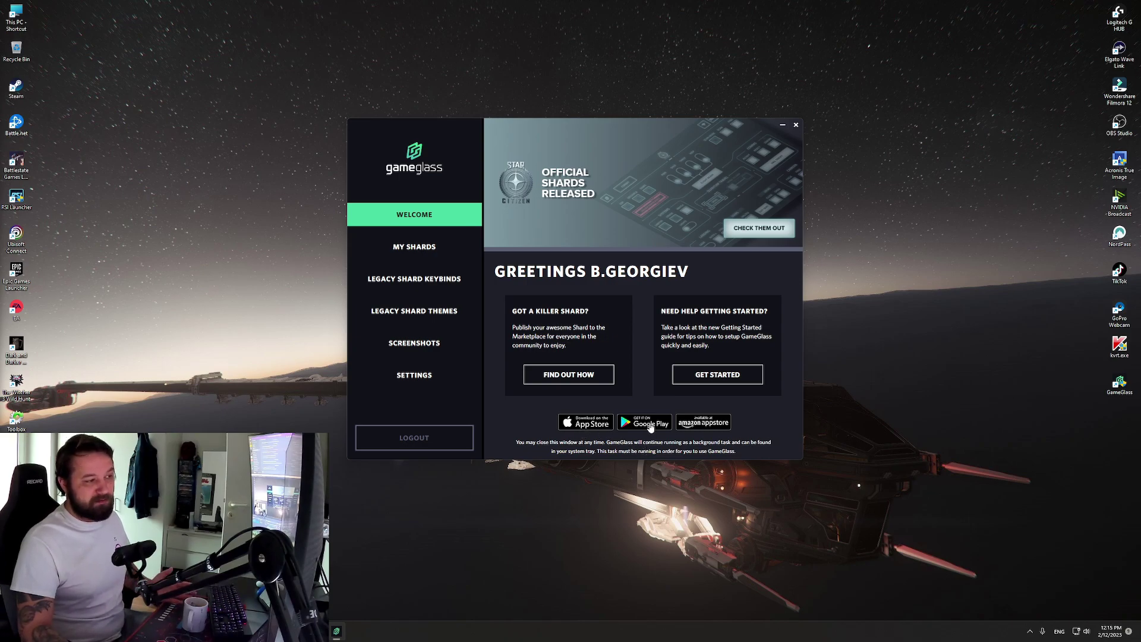
Open My Shards full-screen, keep last-modified sorting, and show the Star Citizen collection.
{"action": "left_click", "coordinate": [408, 250]}
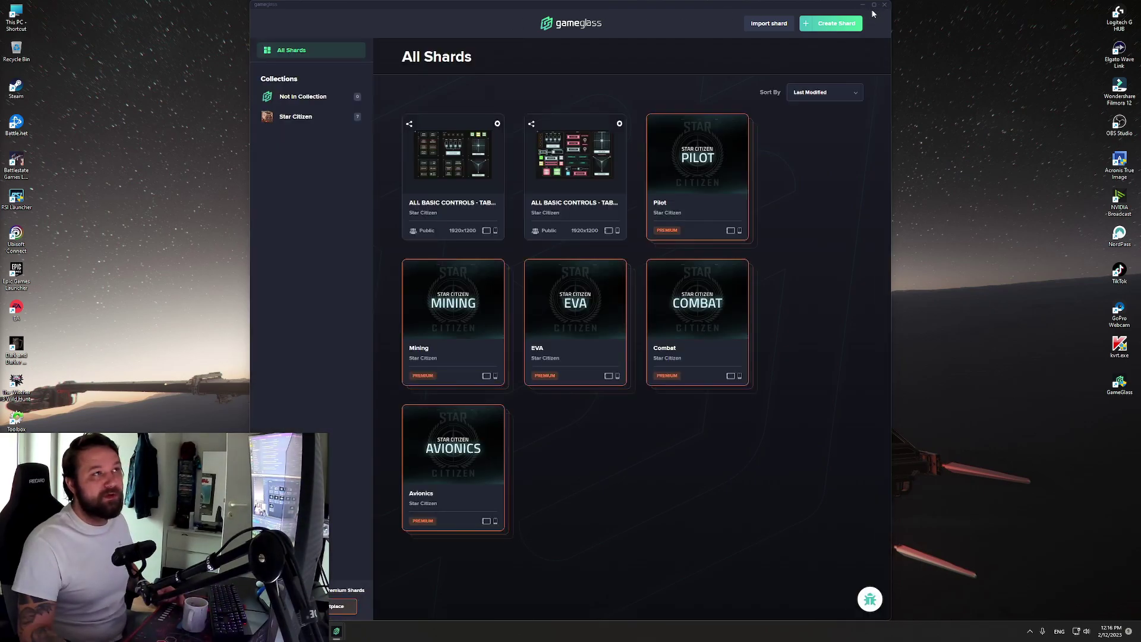
{"action": "left_click", "coordinate": [874, 5]}
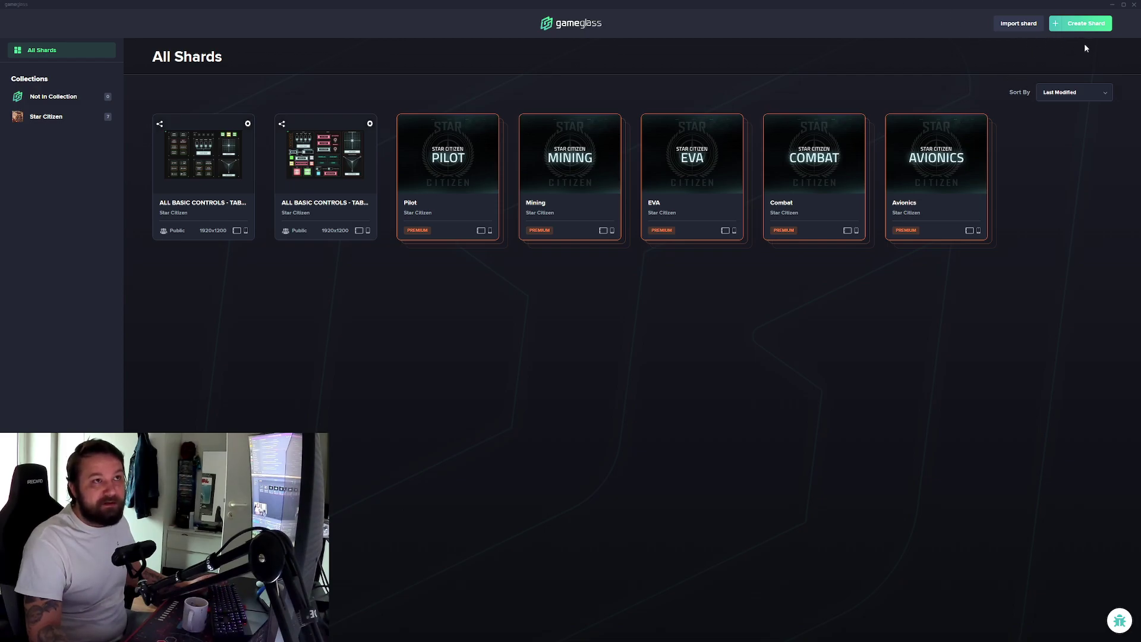
{"action": "left_click", "coordinate": [1096, 96]}
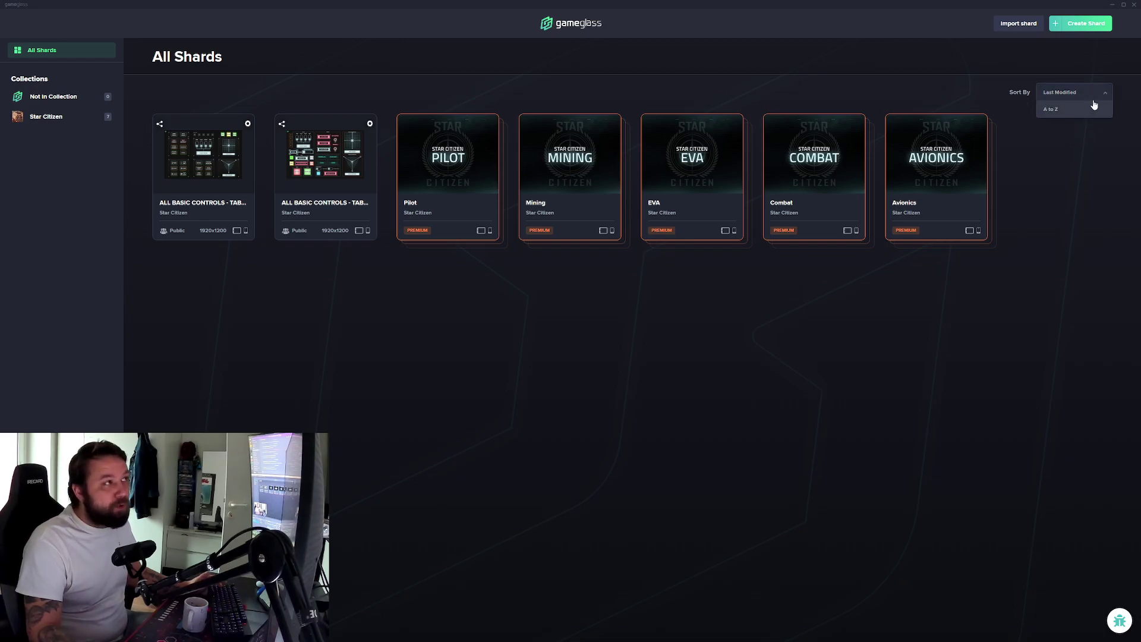
{"action": "left_click", "coordinate": [285, 59]}
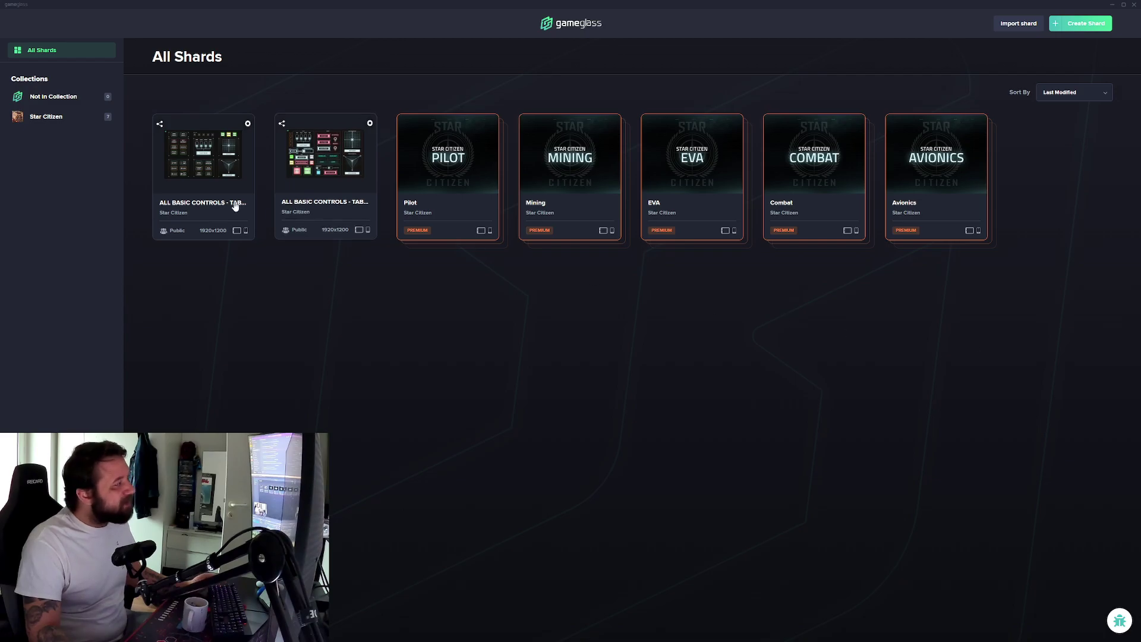
{"action": "left_click", "coordinate": [52, 100]}
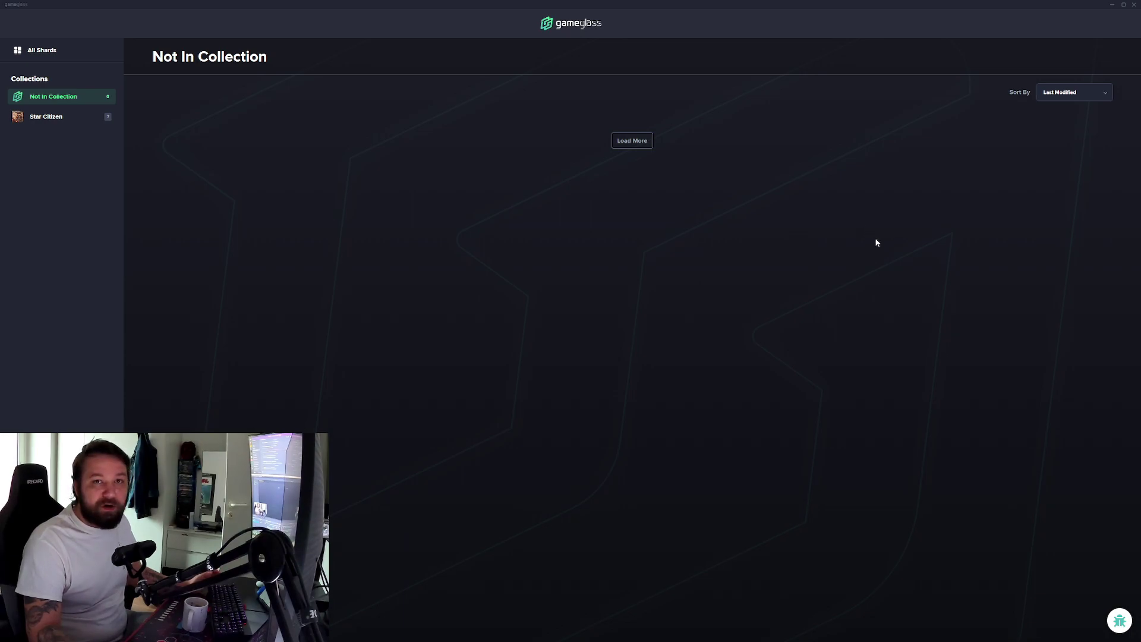
{"action": "left_click", "coordinate": [50, 119]}
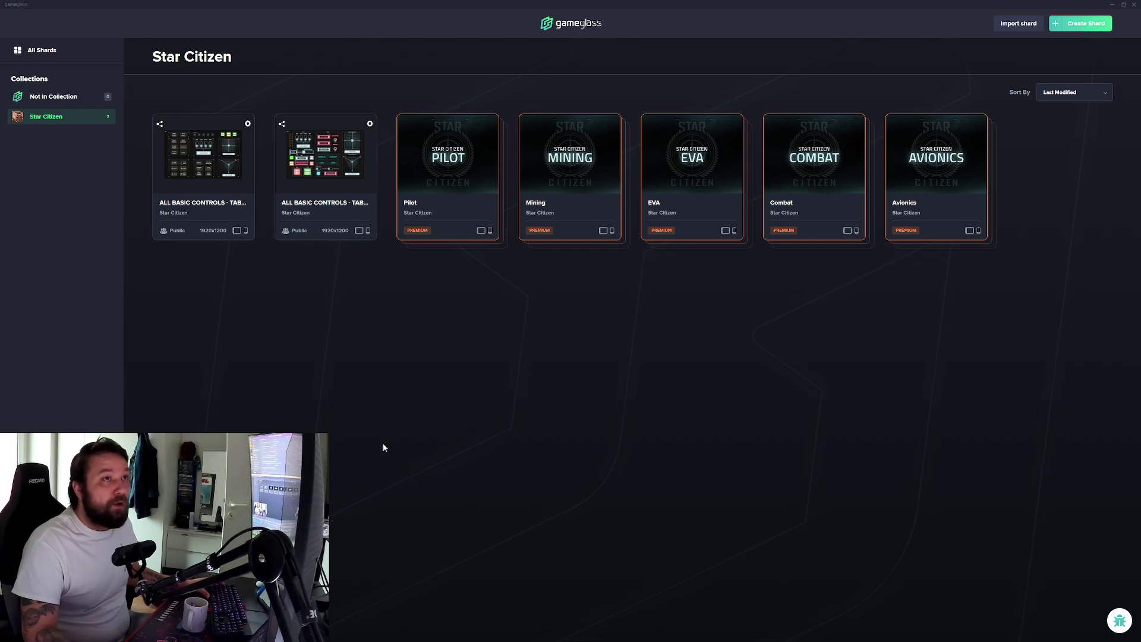
Create a new Untitled Shard and look over its Settings, Theming, Inspector and layers panels.
{"action": "left_click", "coordinate": [1086, 24]}
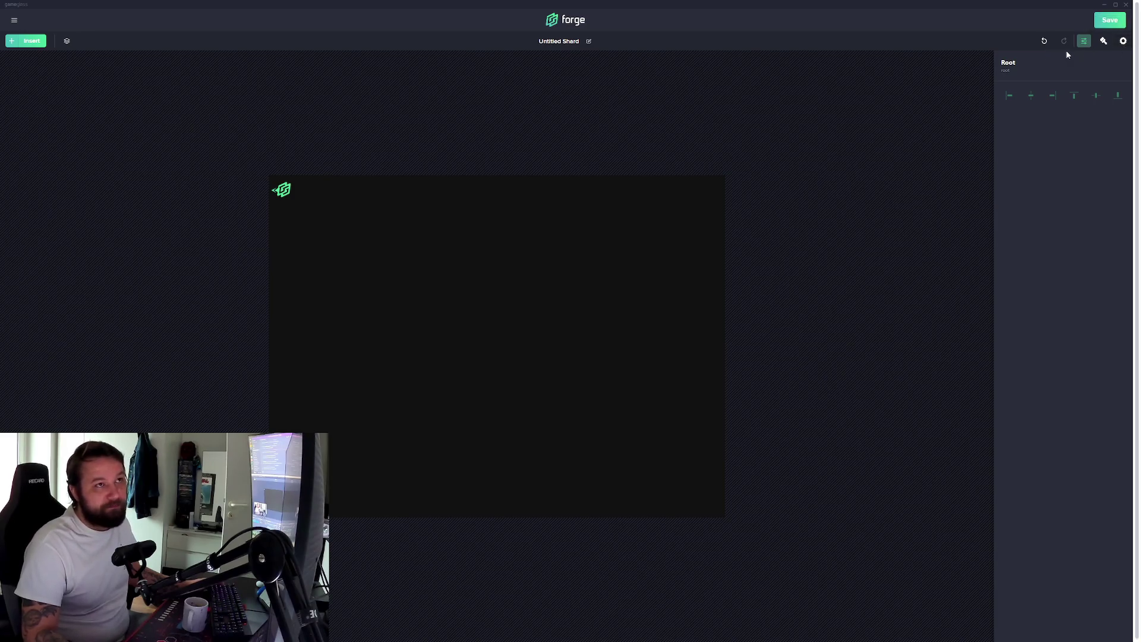
{"action": "left_click", "coordinate": [1124, 42]}
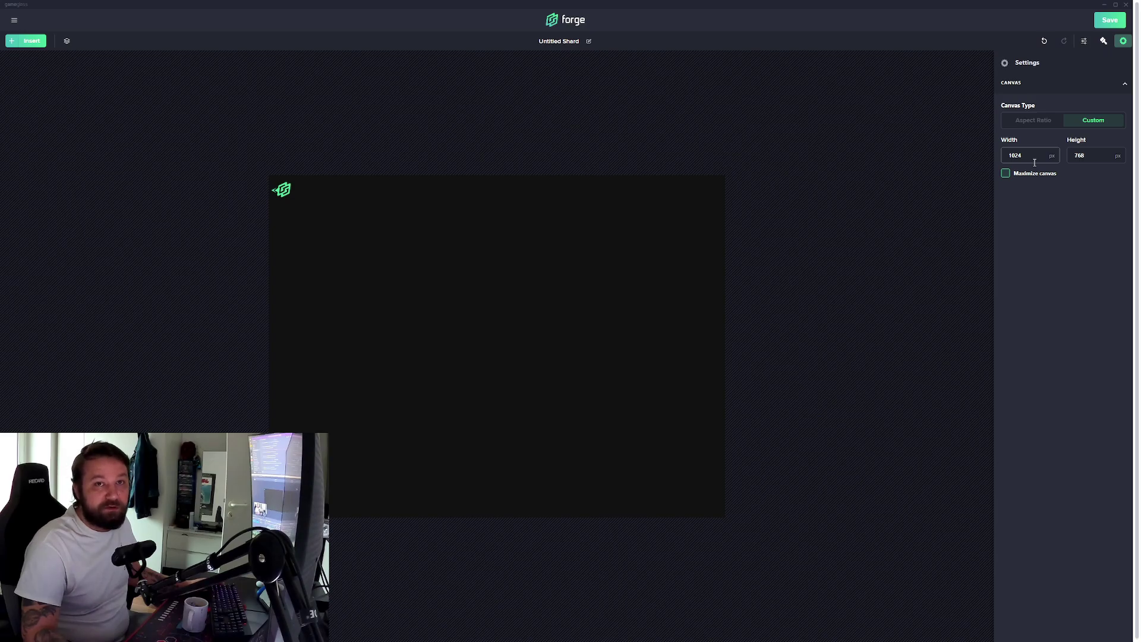
{"action": "left_click", "coordinate": [1104, 41]}
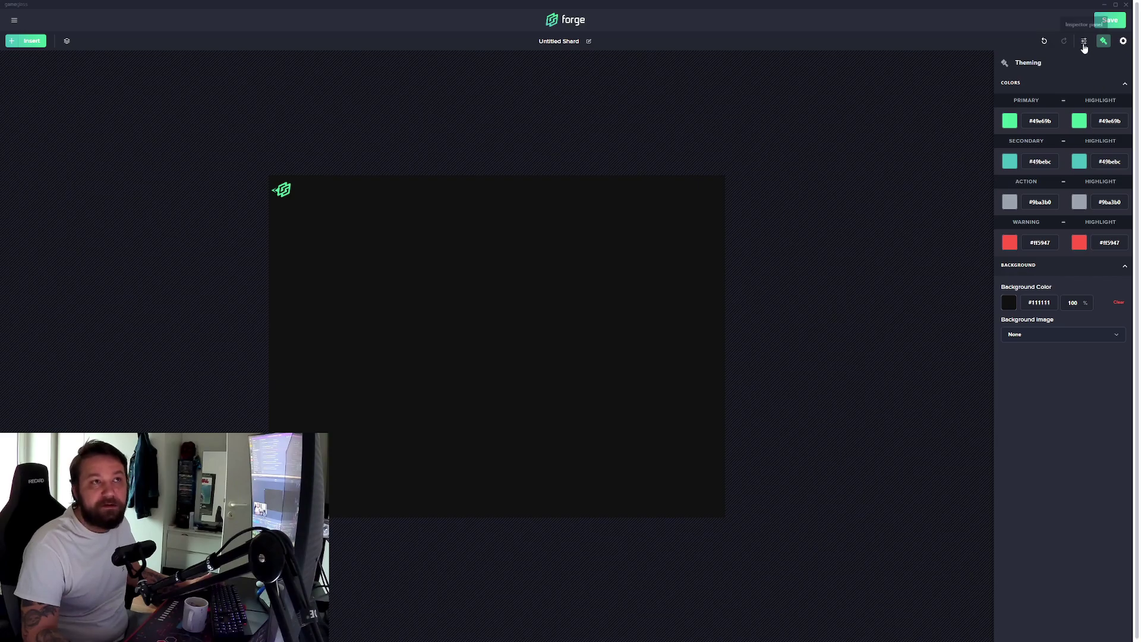
{"action": "left_click", "coordinate": [1084, 41]}
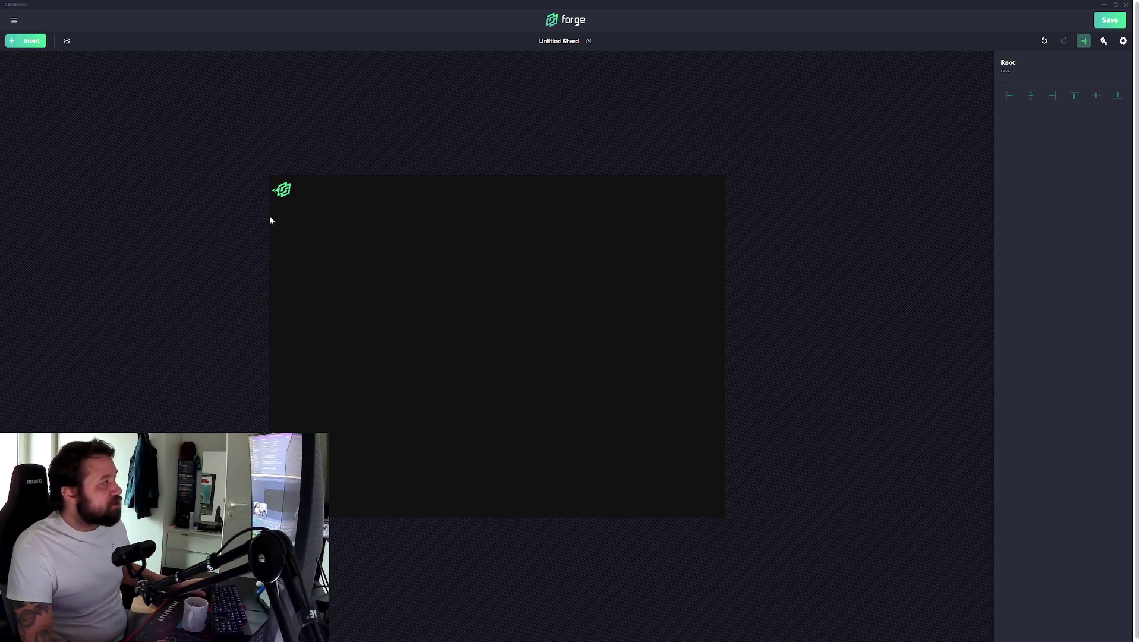
{"action": "left_click", "coordinate": [67, 41]}
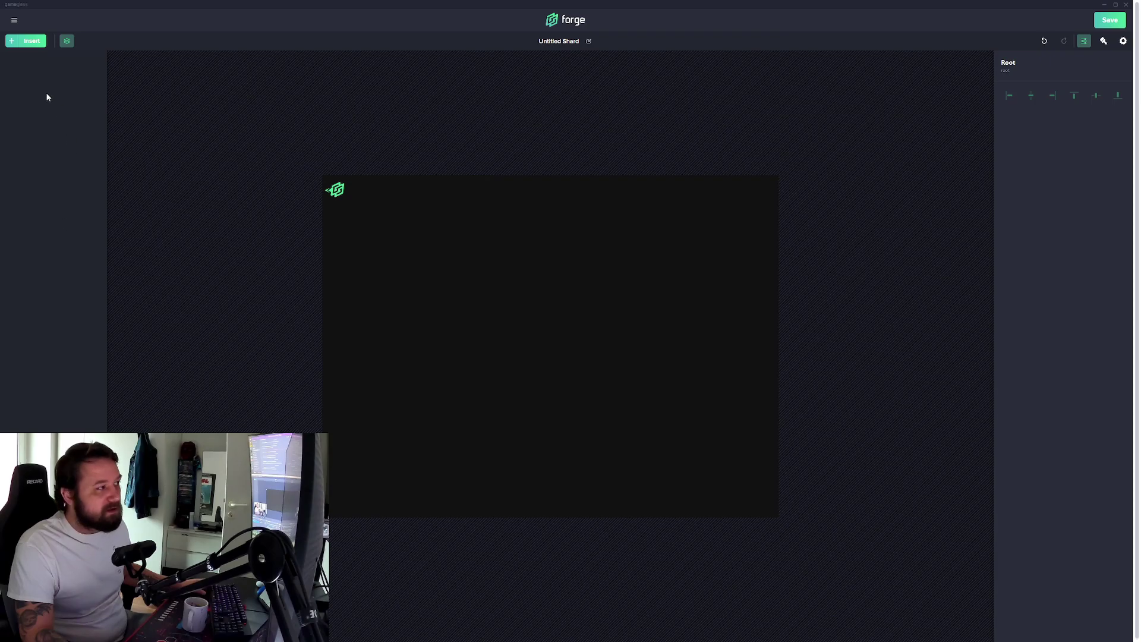
{"action": "left_click", "coordinate": [67, 40]}
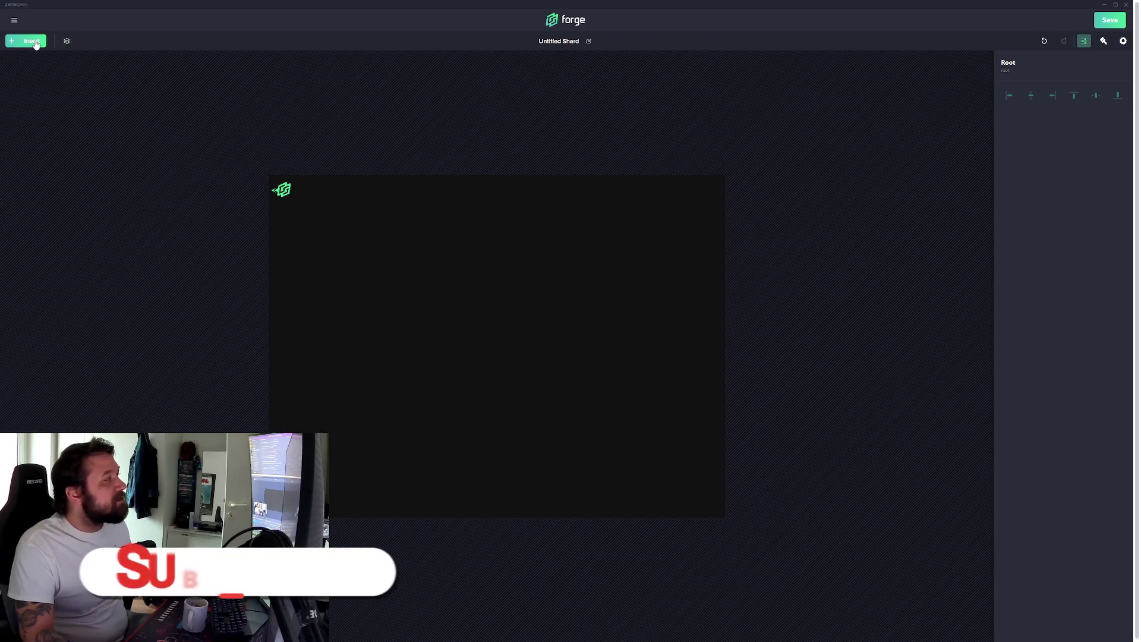
Browse the Components dialog categories, from Buttons through Star Citizen and Elite Dangerous.
{"action": "left_click", "coordinate": [34, 41]}
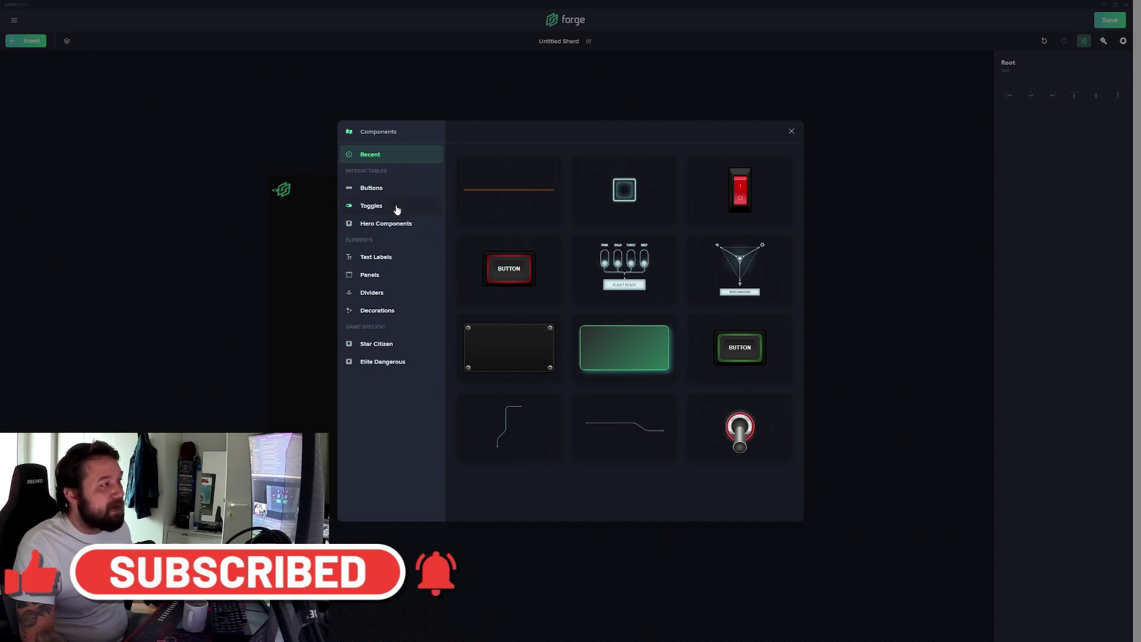
{"action": "left_click", "coordinate": [388, 190]}
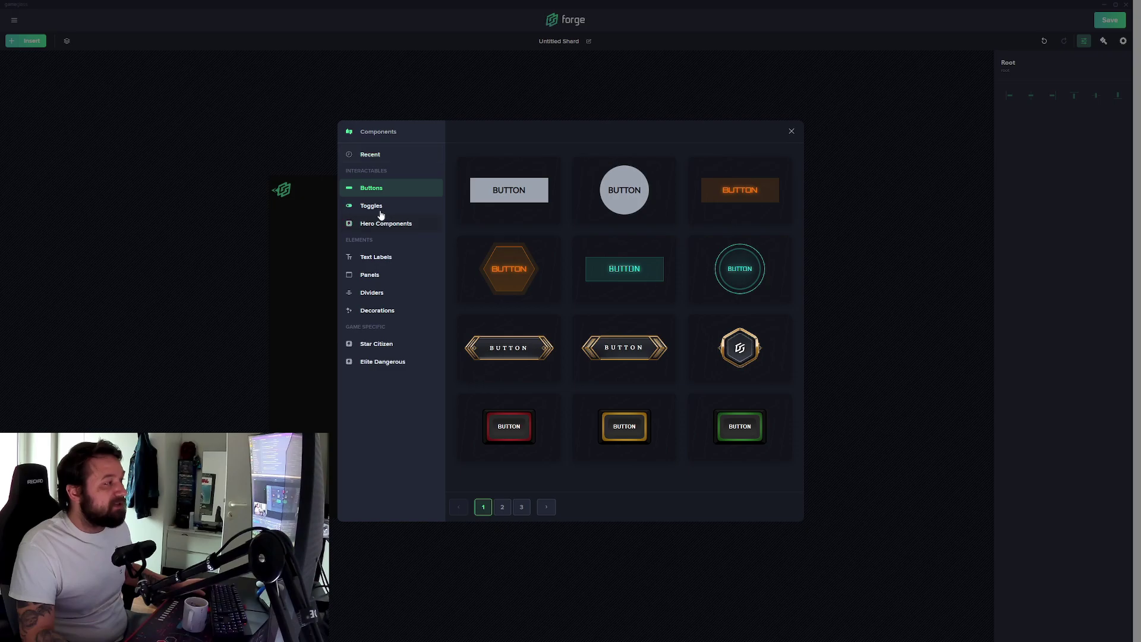
{"action": "left_click", "coordinate": [372, 208]}
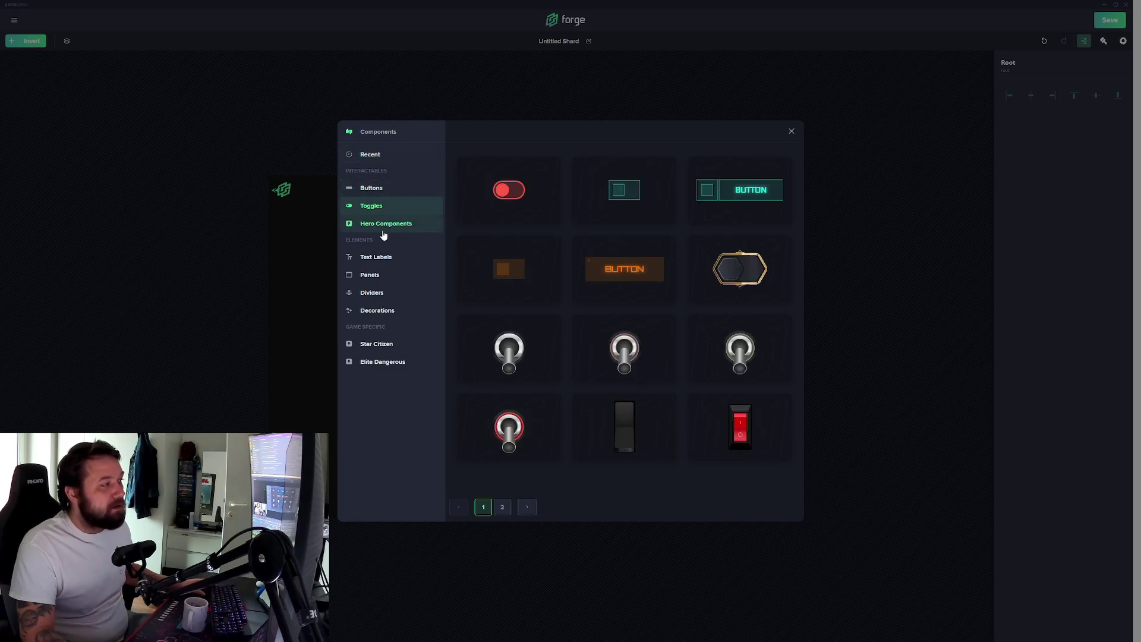
{"action": "left_click", "coordinate": [383, 231]}
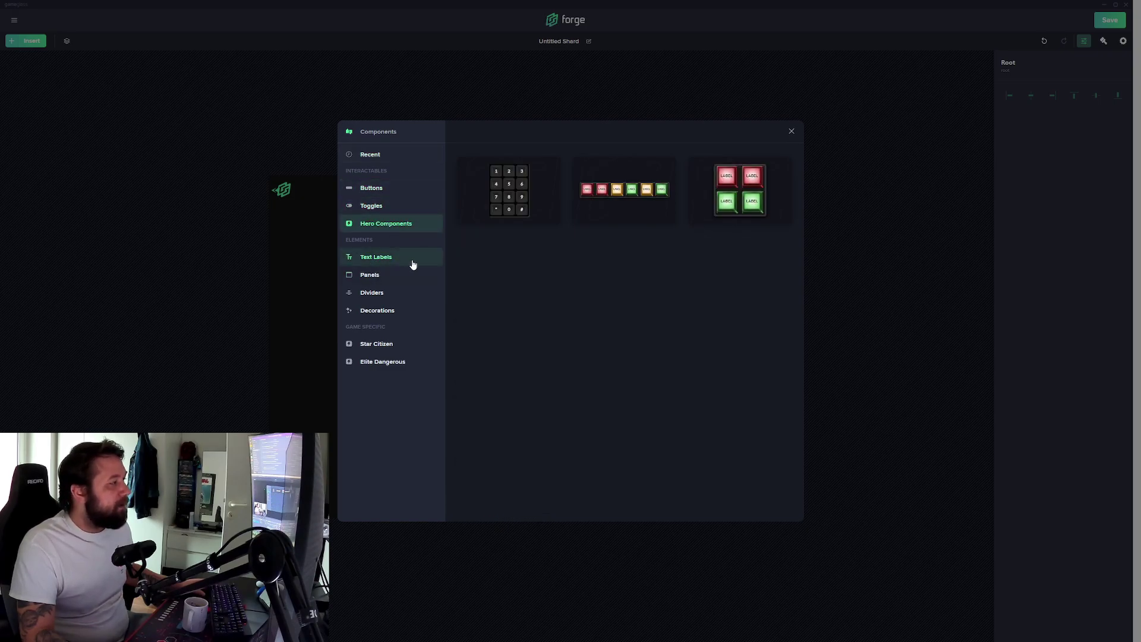
{"action": "left_click", "coordinate": [413, 264]}
{"action": "left_click", "coordinate": [381, 281]}
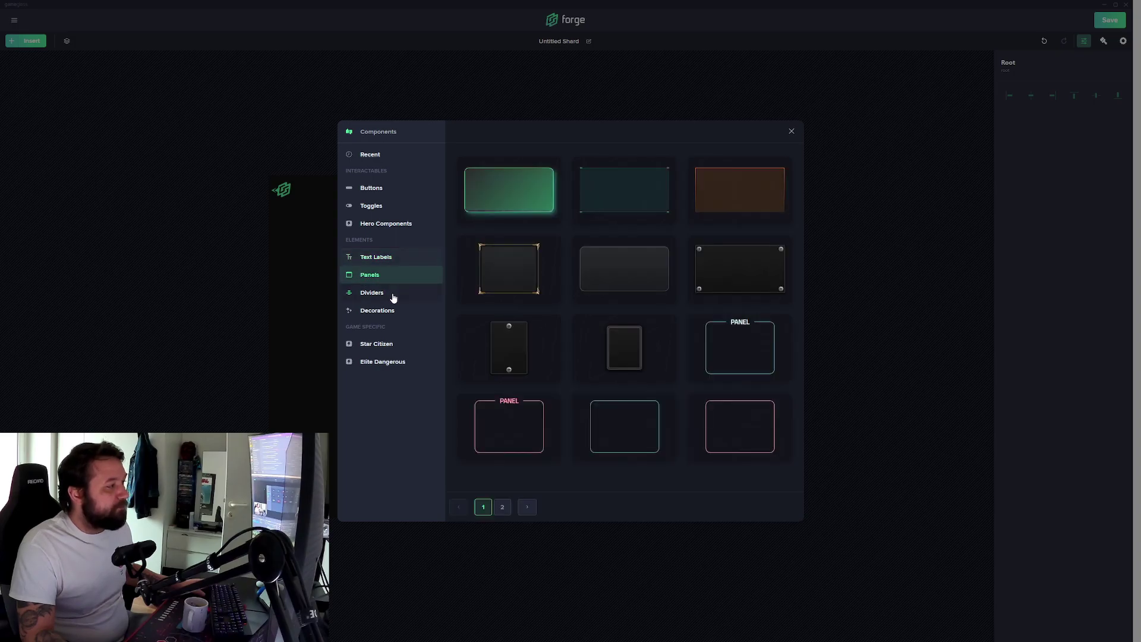
{"action": "left_click", "coordinate": [393, 297]}
{"action": "left_click", "coordinate": [394, 312]}
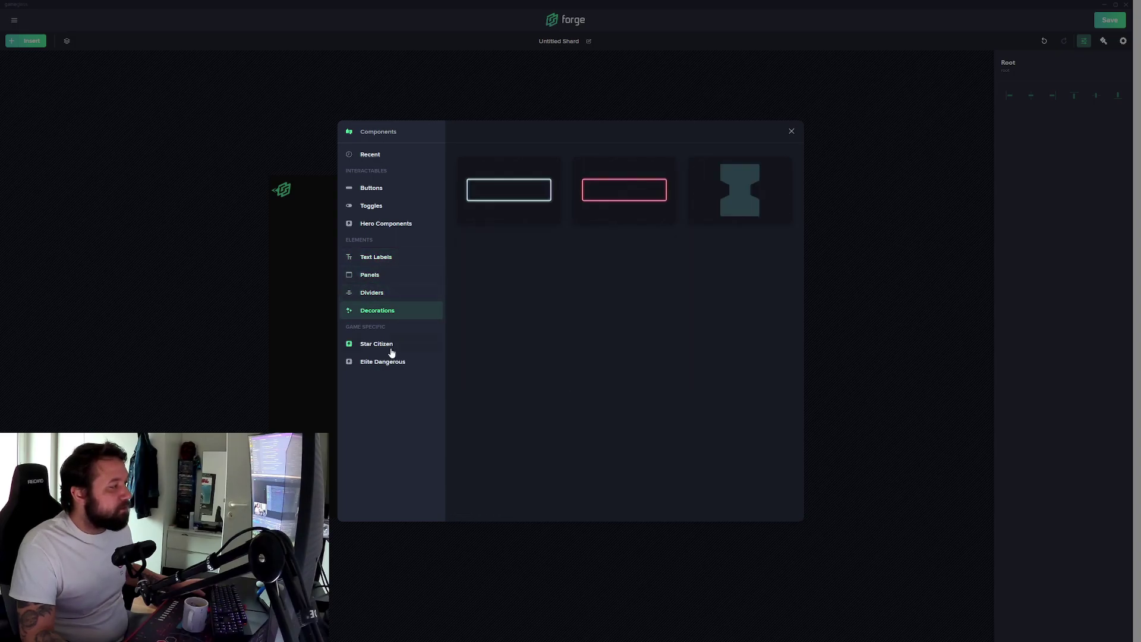
{"action": "left_click", "coordinate": [391, 351]}
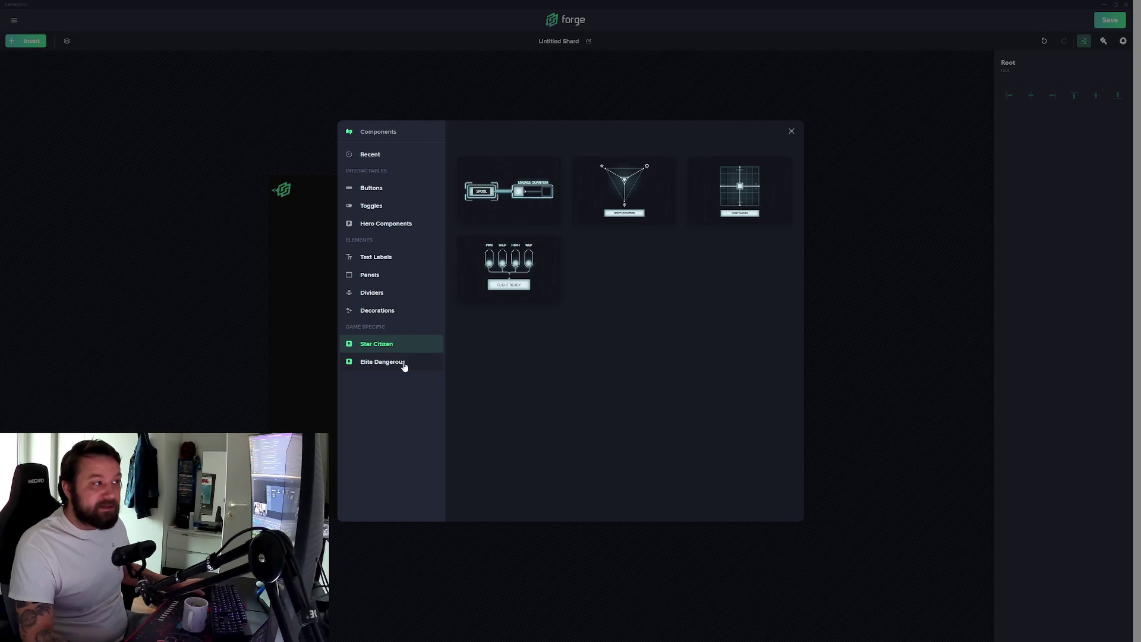
{"action": "left_click", "coordinate": [405, 365]}
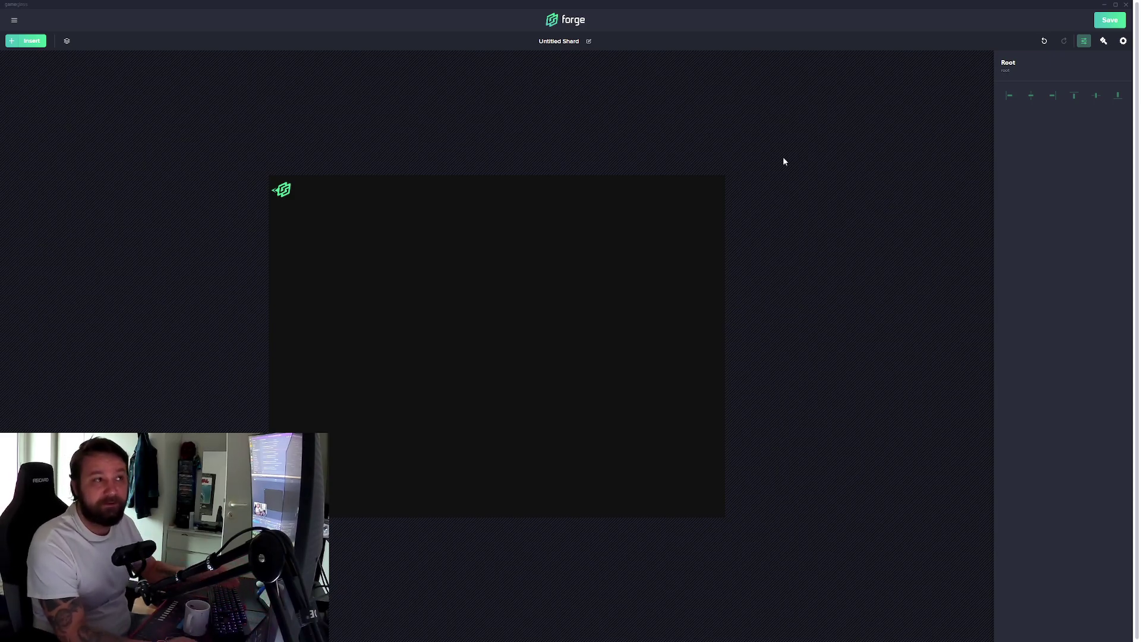
Set a Custom canvas size with width 1920 and height 1200 px.
{"action": "left_click", "coordinate": [1123, 41]}
{"action": "left_click", "coordinate": [1056, 157]}
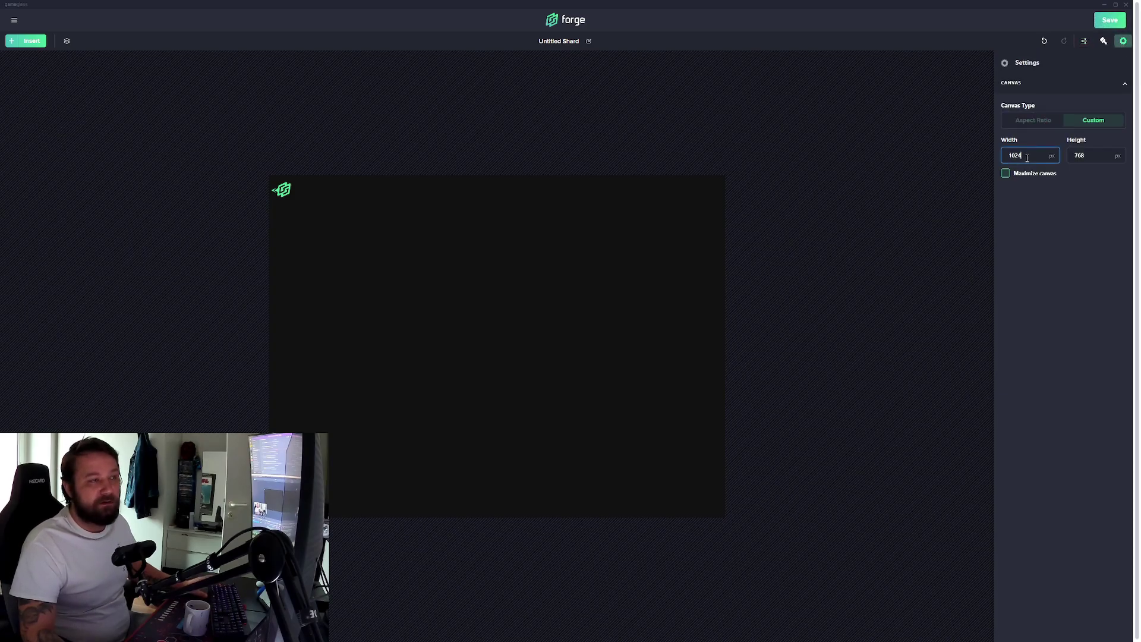
{"action": "key", "text": "BackSpace"}
{"action": "key", "text": "BackSpace"}
{"action": "key", "text": "BackSpace"}
{"action": "key", "text": "BackSpace"}
{"action": "type", "text": "1920"}
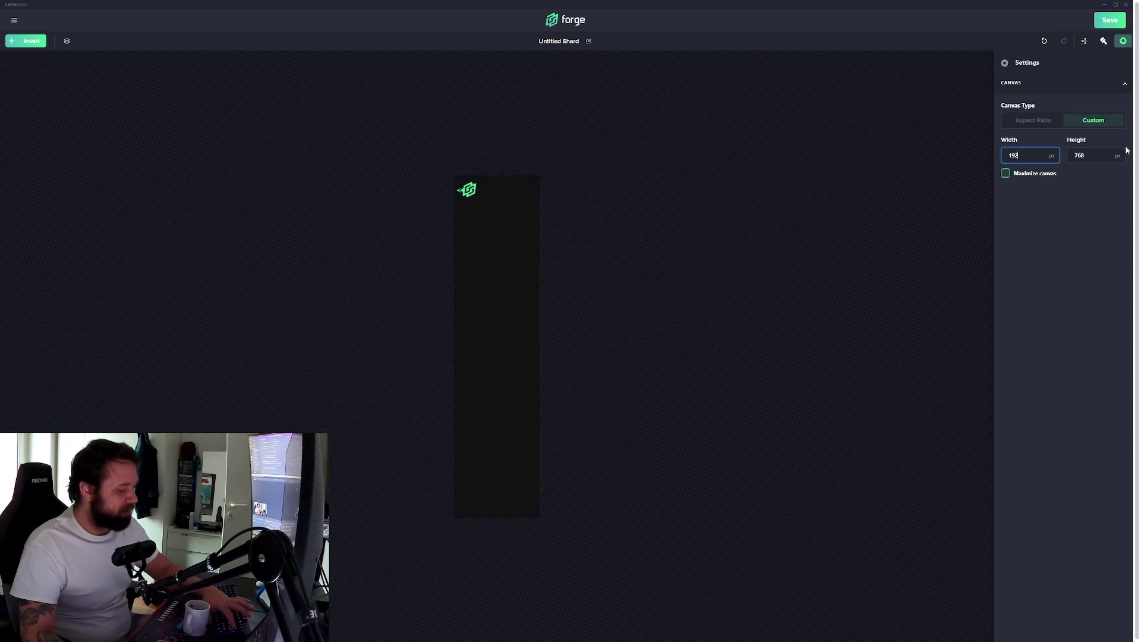
{"action": "left_click", "coordinate": [1076, 155]}
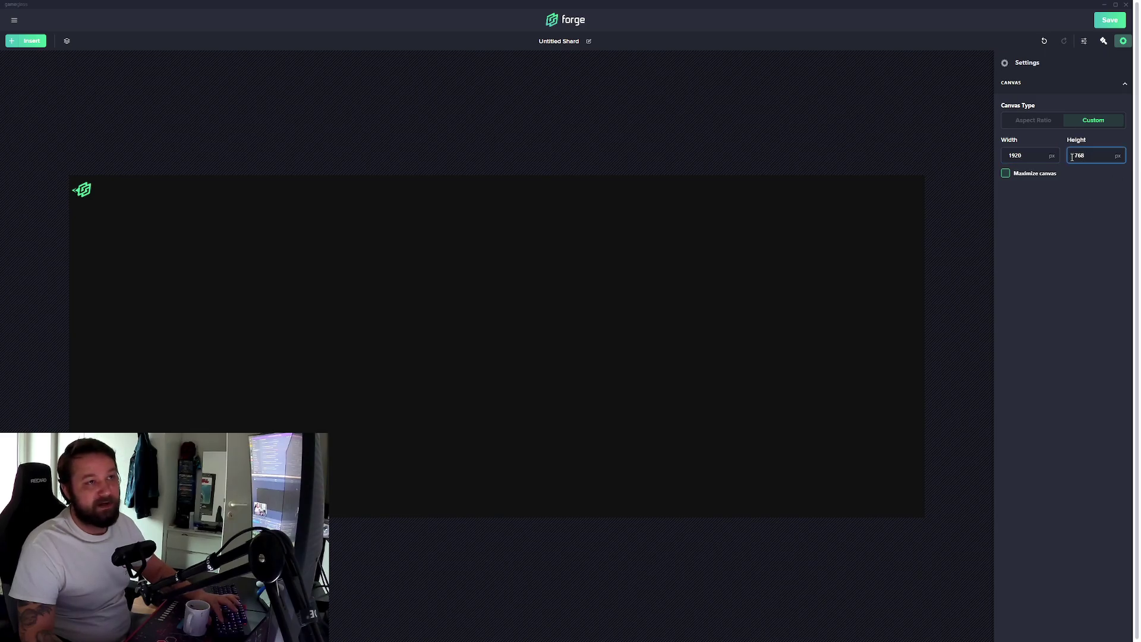
{"action": "type", "text": "1"}
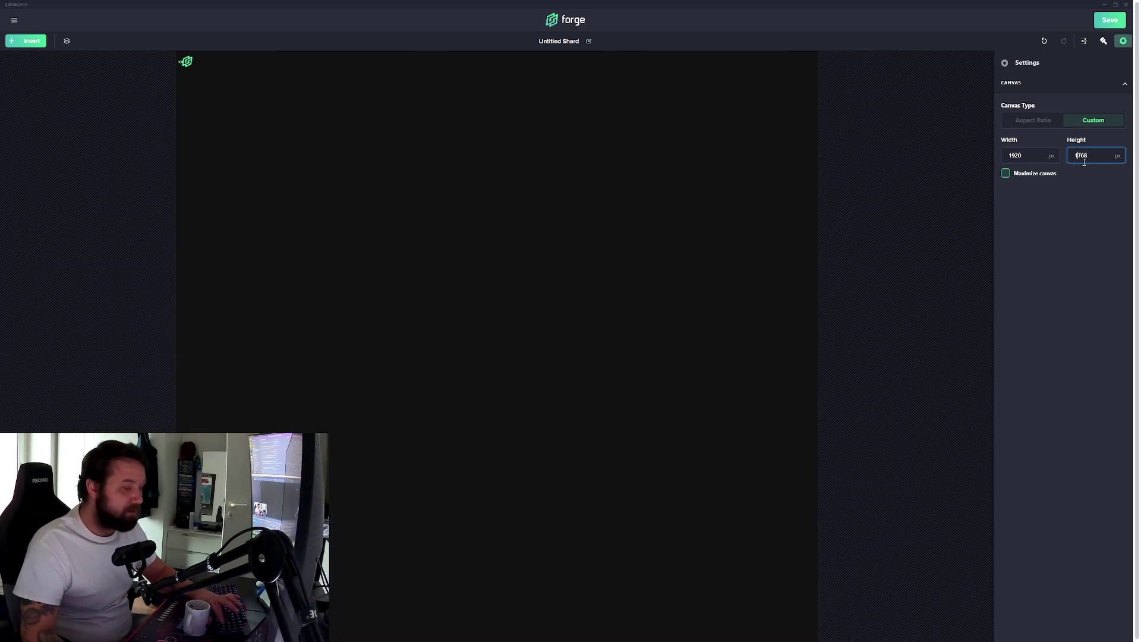
{"action": "left_click_drag", "start_coordinate": [1078, 155], "coordinate": [1092, 155]}
{"action": "type", "text": "200"}
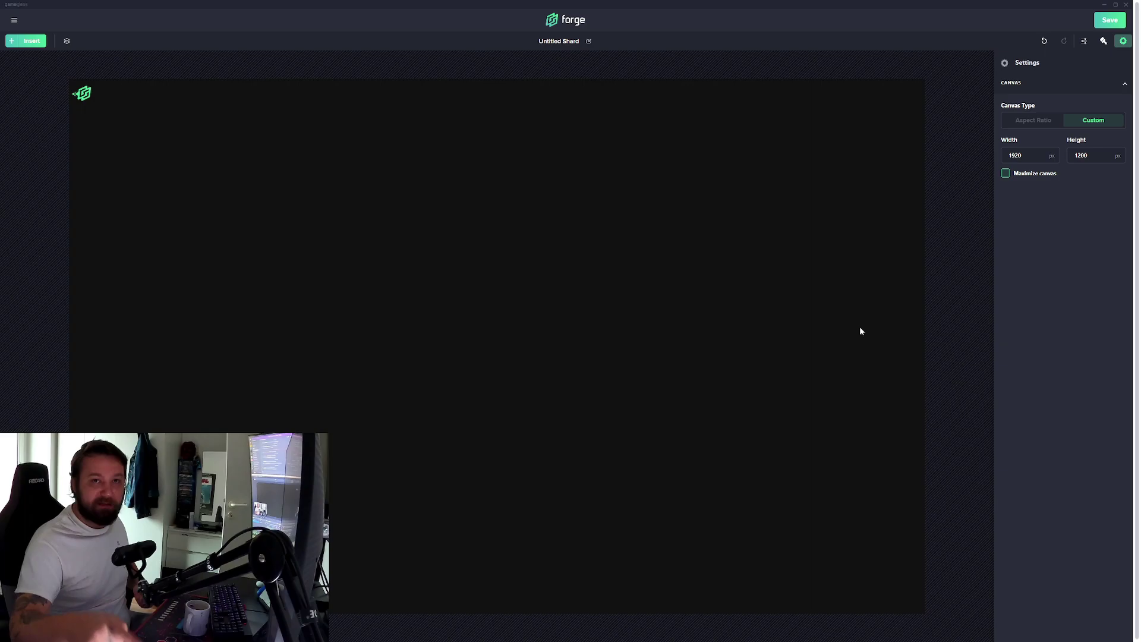
Show Root properties, undo the last canvas change, and deselect the divider.
{"action": "left_click", "coordinate": [861, 331]}
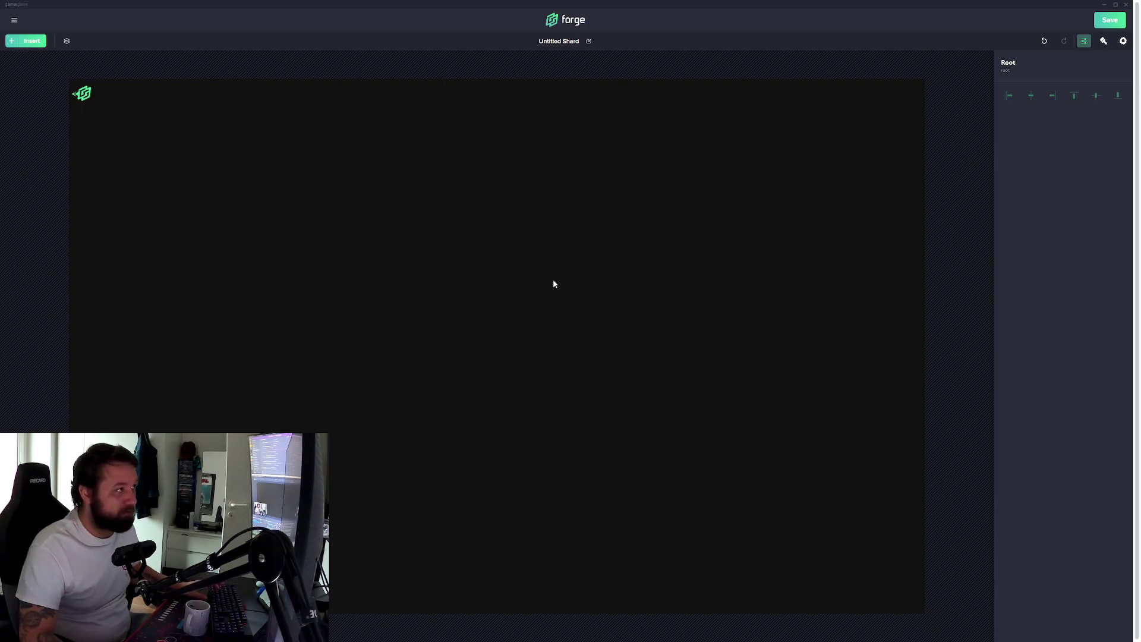
{"action": "left_click", "coordinate": [1044, 41]}
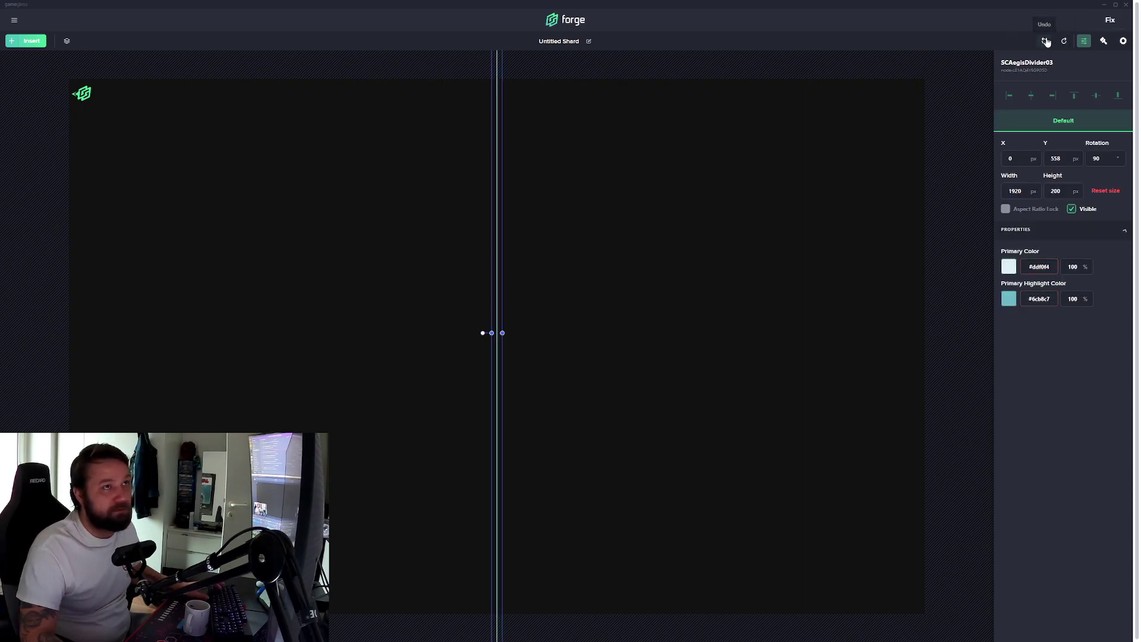
{"action": "left_click", "coordinate": [642, 332]}
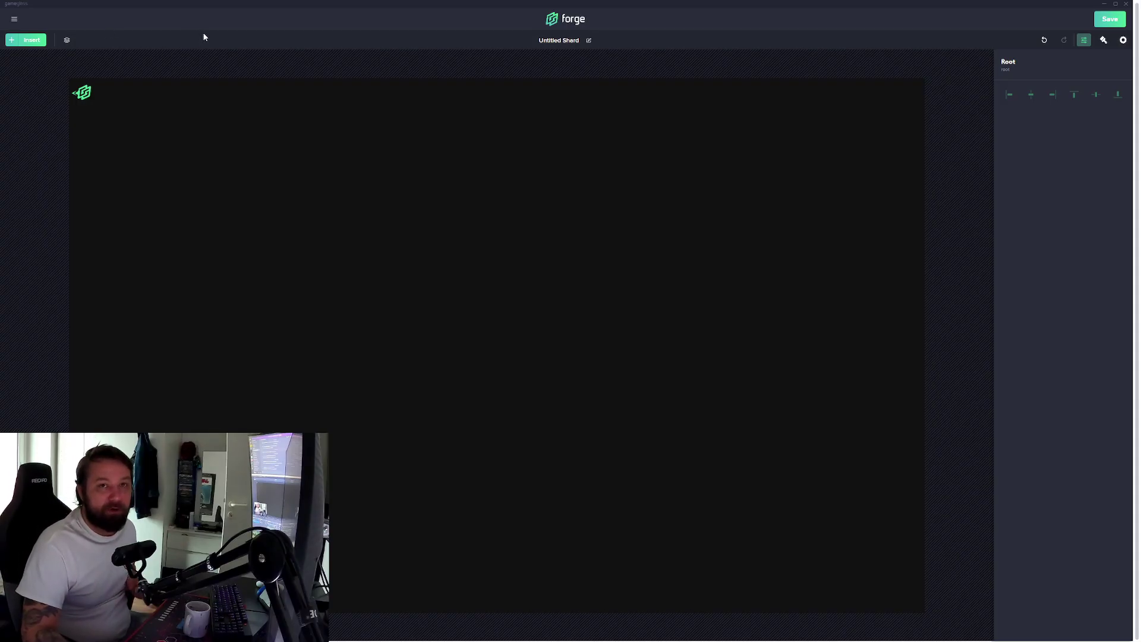
Insert the red-framed button from Buttons and drag it above the canvas centre.
{"action": "left_click", "coordinate": [28, 44]}
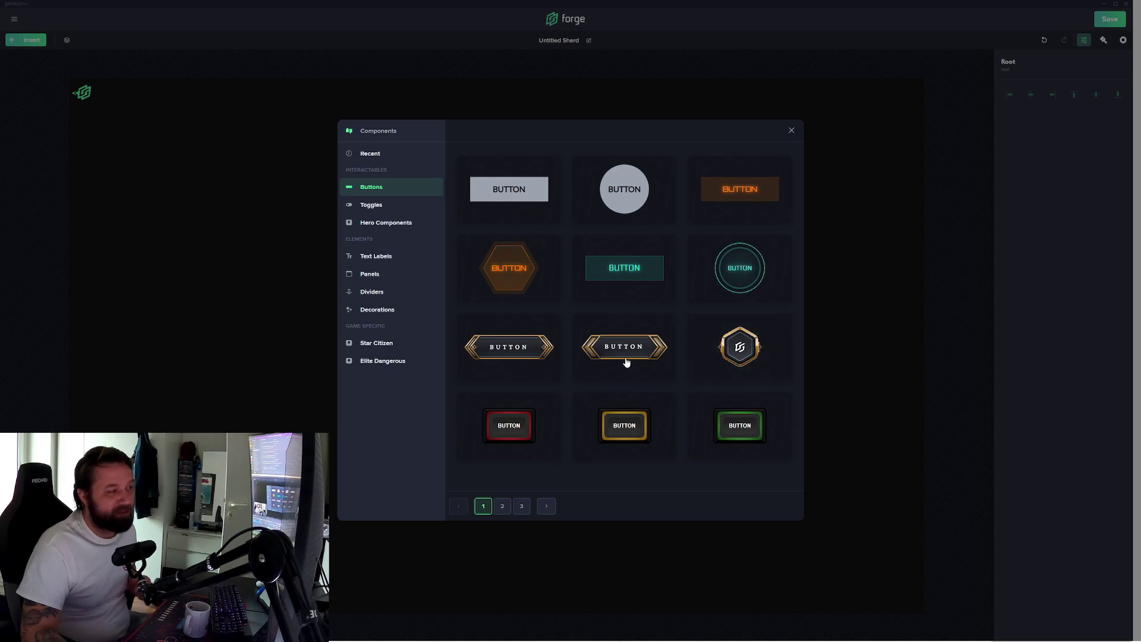
{"action": "left_click", "coordinate": [534, 422]}
{"action": "left_click_drag", "start_coordinate": [504, 348], "coordinate": [686, 354]}
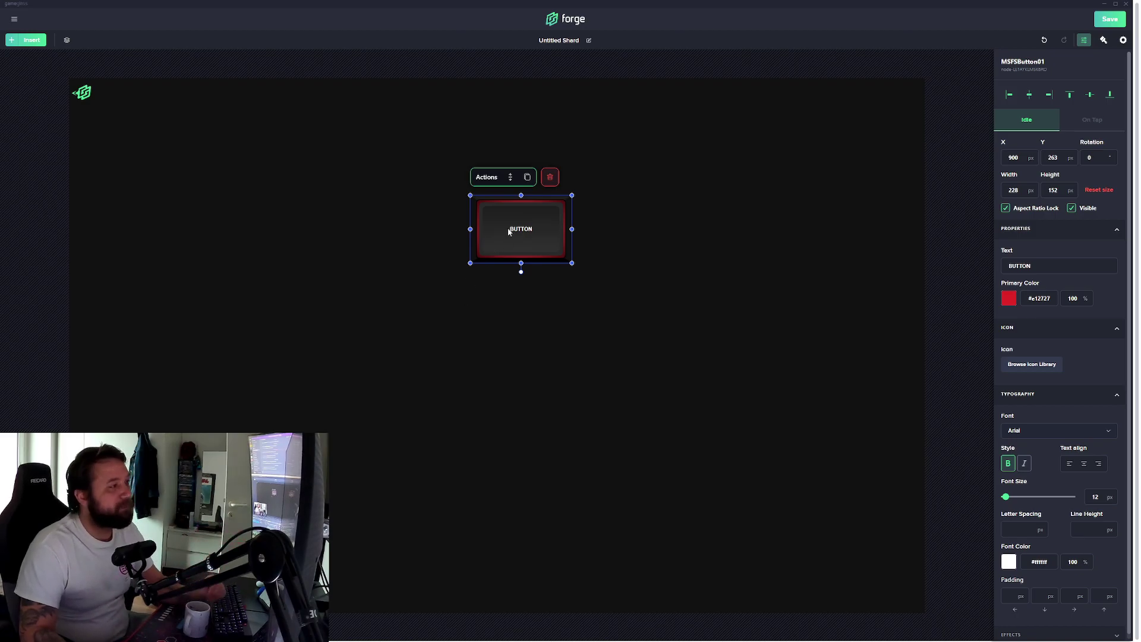
Nudge the button up-left to X 853, Y 214 and select its BUTTON label text.
{"action": "mouse_move", "coordinate": [517, 223]}
{"action": "left_mouse_down"}
{"action": "mouse_move", "coordinate": [499, 244]}
{"action": "mouse_move", "coordinate": [499, 229]}
{"action": "left_mouse_up"}
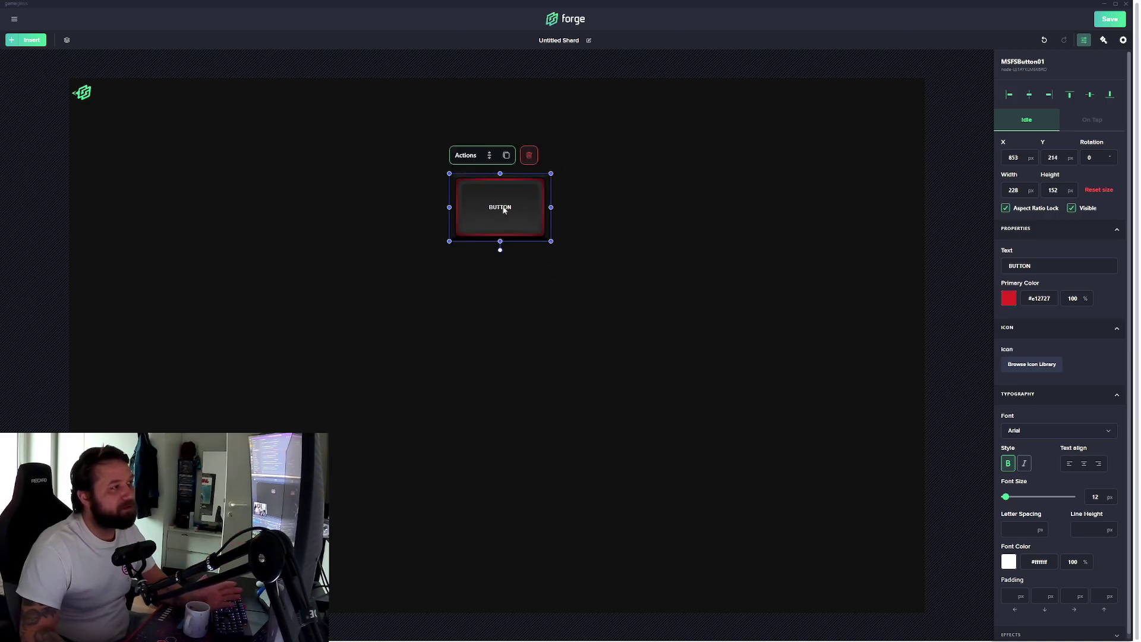
{"action": "left_click", "coordinate": [1046, 266]}
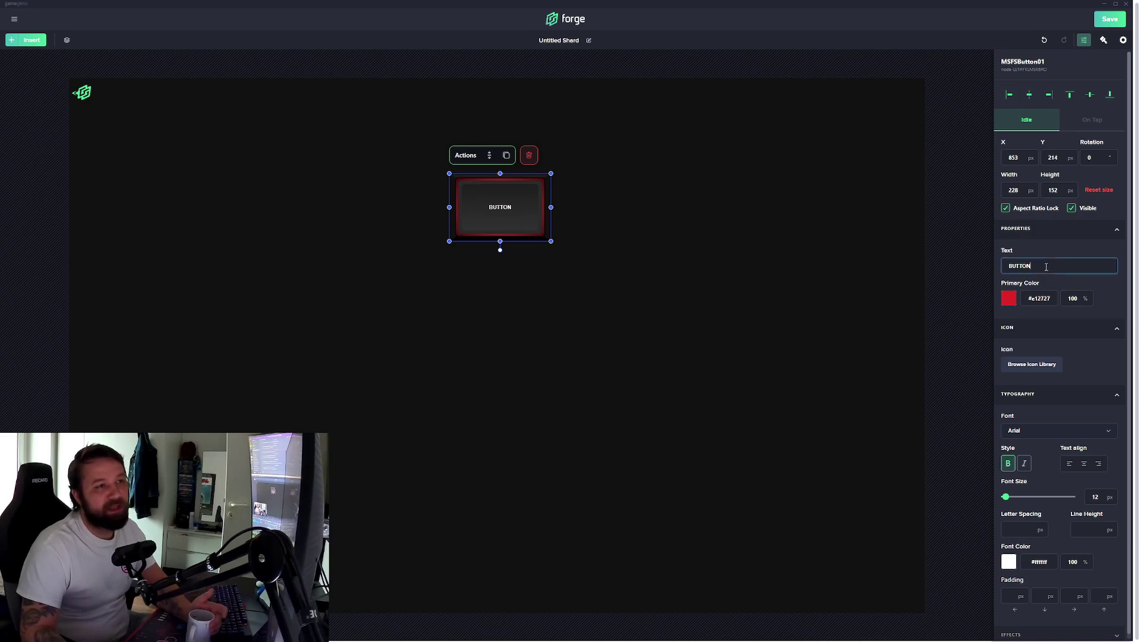
{"action": "left_click_drag", "start_coordinate": [1046, 266], "coordinate": [994, 269]}
{"action": "left_click", "coordinate": [994, 269]}
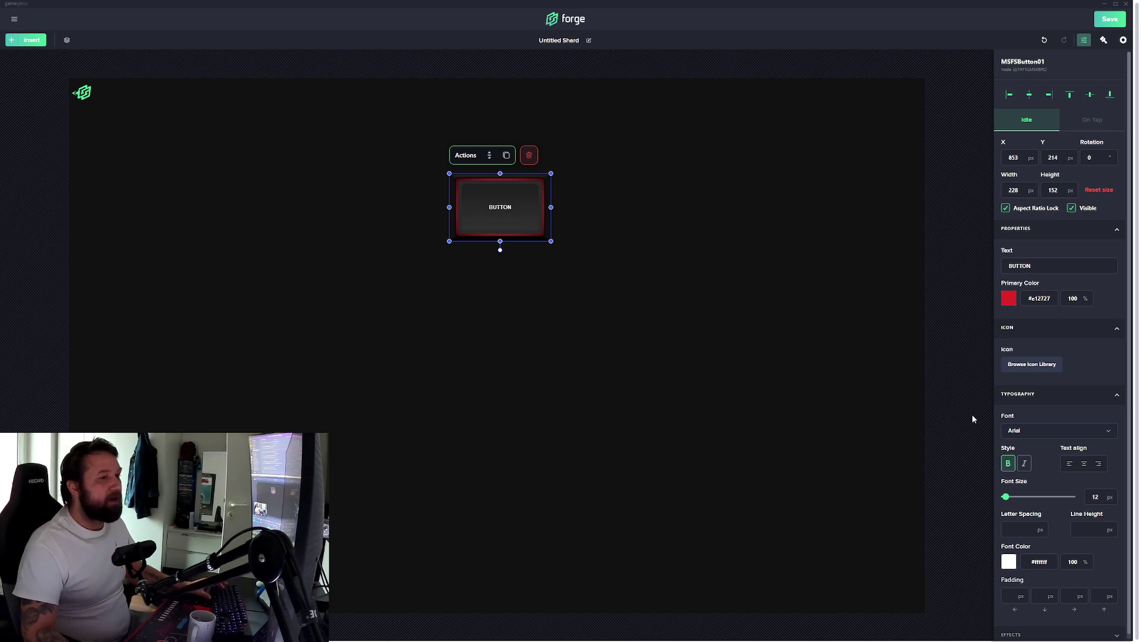
Replace the button's BUTTON label with LANDING GEAR.
{"action": "double_click", "coordinate": [1039, 267]}
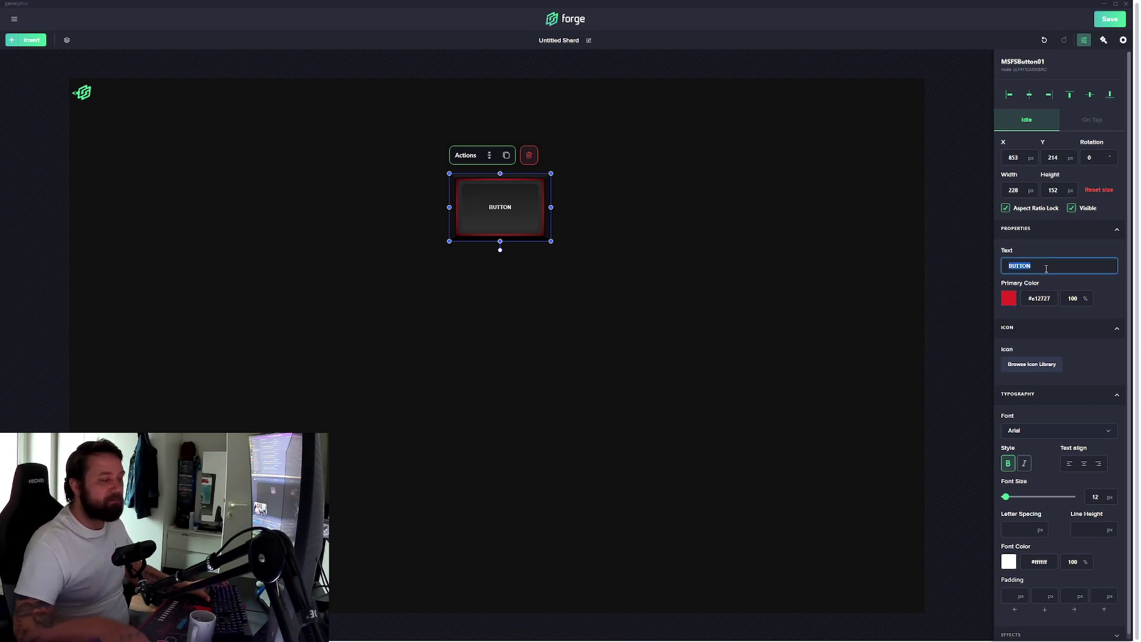
{"action": "type", "text": "L"}
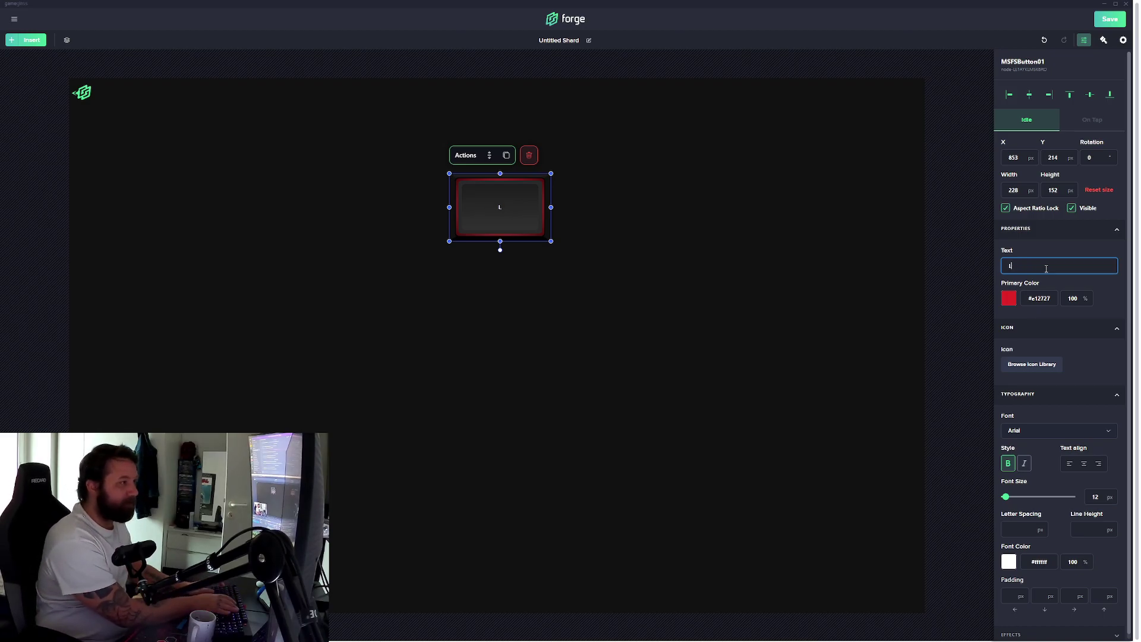
{"action": "type", "text": "ANDIN"}
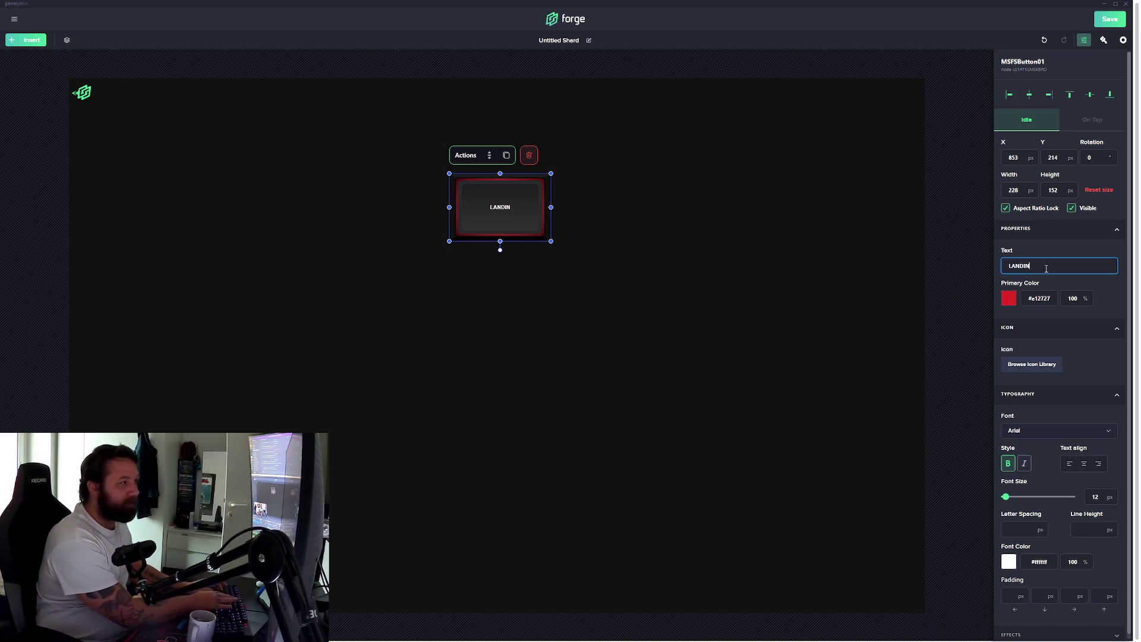
{"action": "type", "text": "G"}
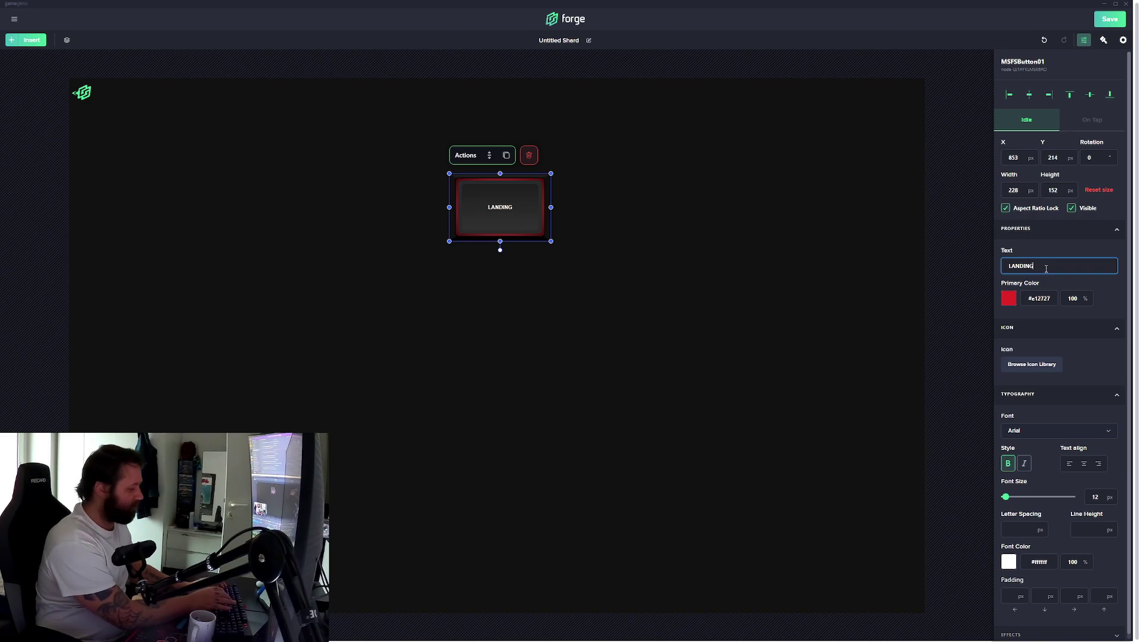
{"action": "type", "text": " GEAR"}
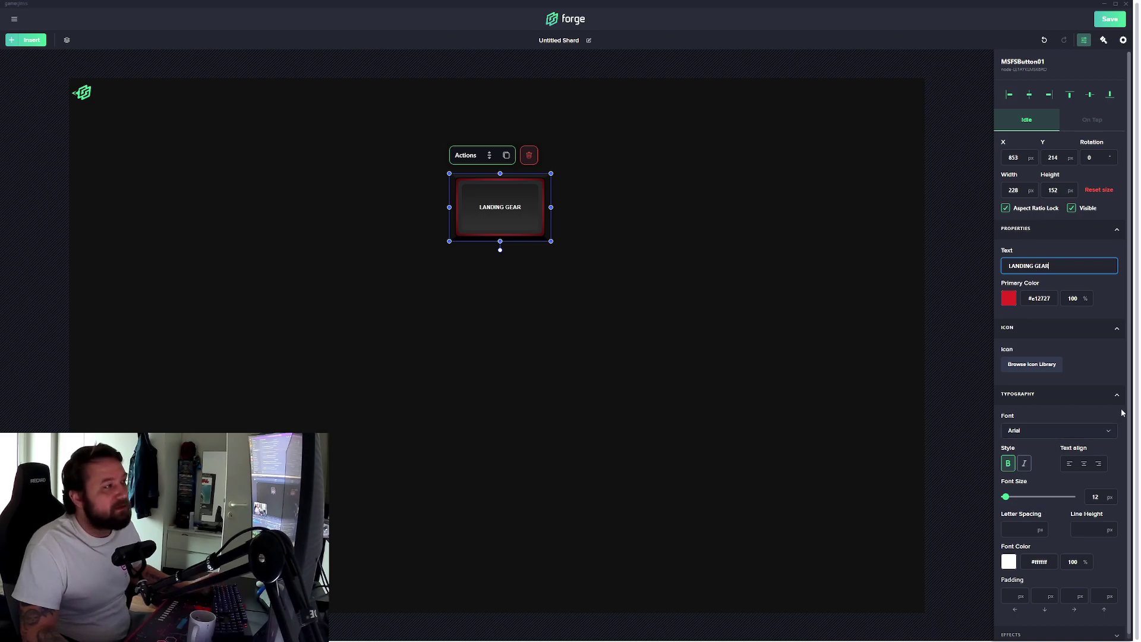
Apply the Ed Landing Gear icon to the button and enlarge it to 87 px.
{"action": "left_click", "coordinate": [1024, 365]}
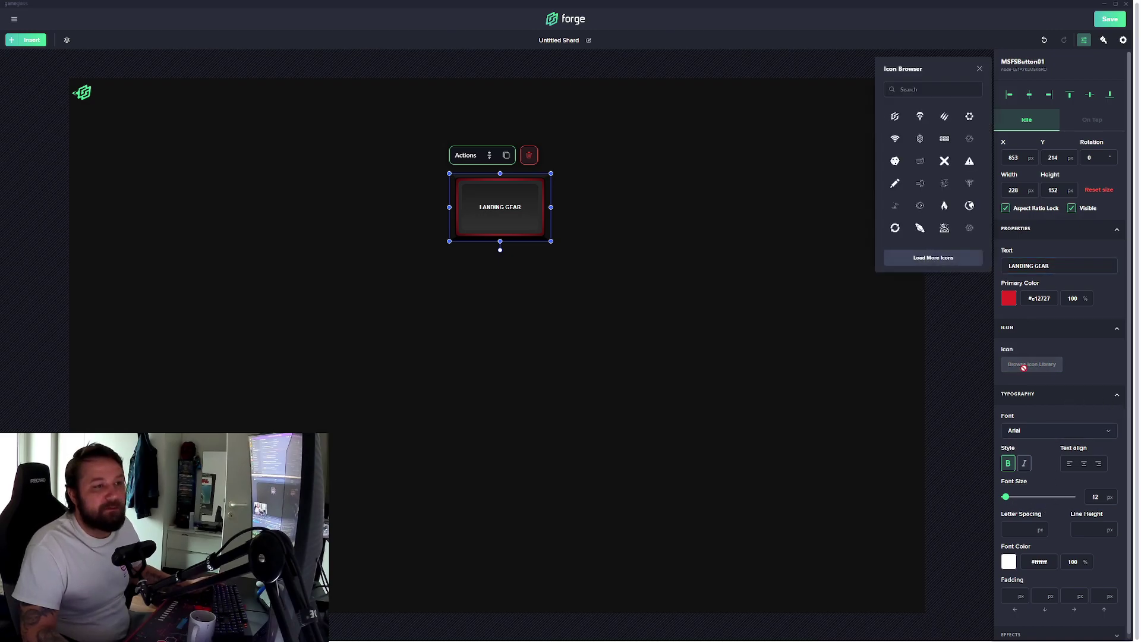
{"action": "left_click", "coordinate": [903, 213]}
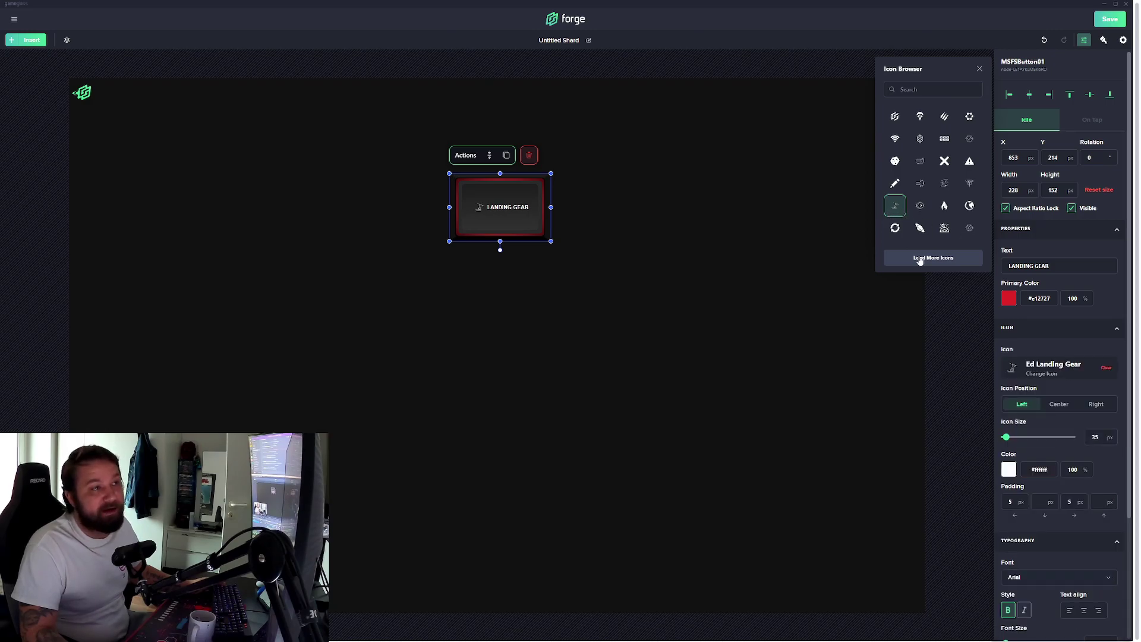
{"action": "key", "text": "Escape"}
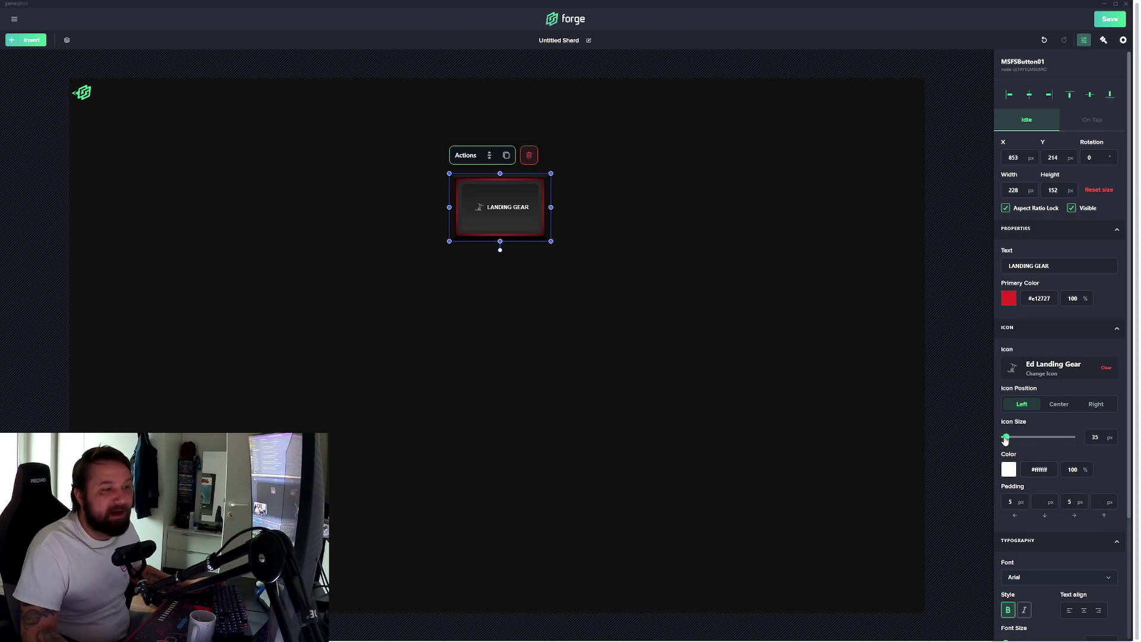
{"action": "left_click_drag", "start_coordinate": [1009, 439], "coordinate": [1015, 439]}
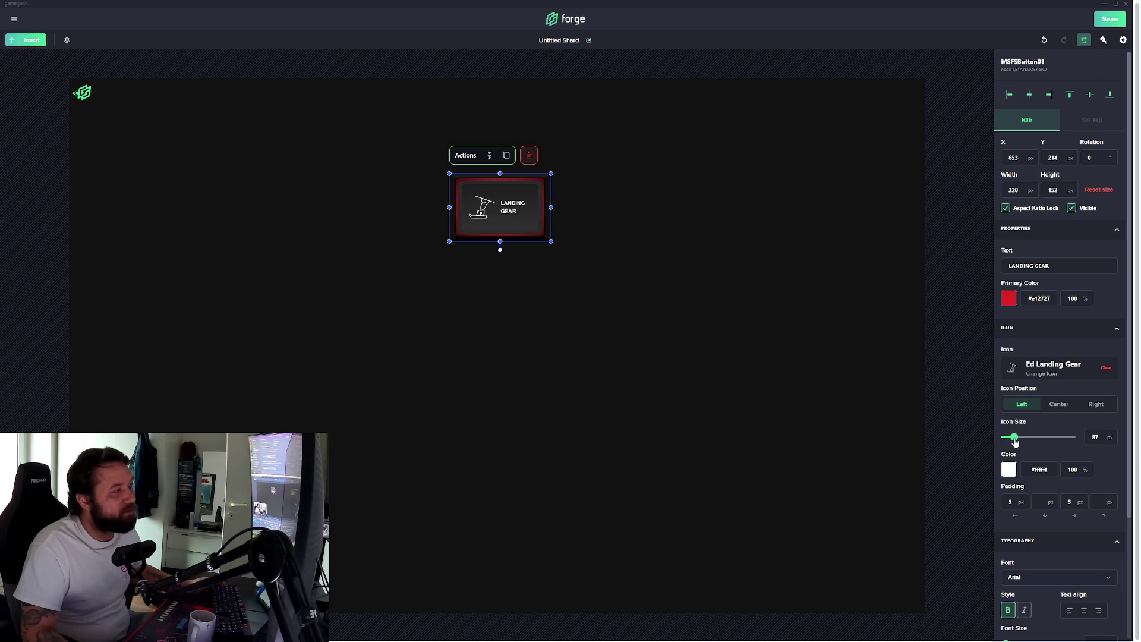
Shrink the LANDING GEAR icon to 72 px and set the bold label text to 22 px.
{"action": "scroll", "coordinate": [1028, 508], "scroll_direction": "down", "scroll_amount": 2}
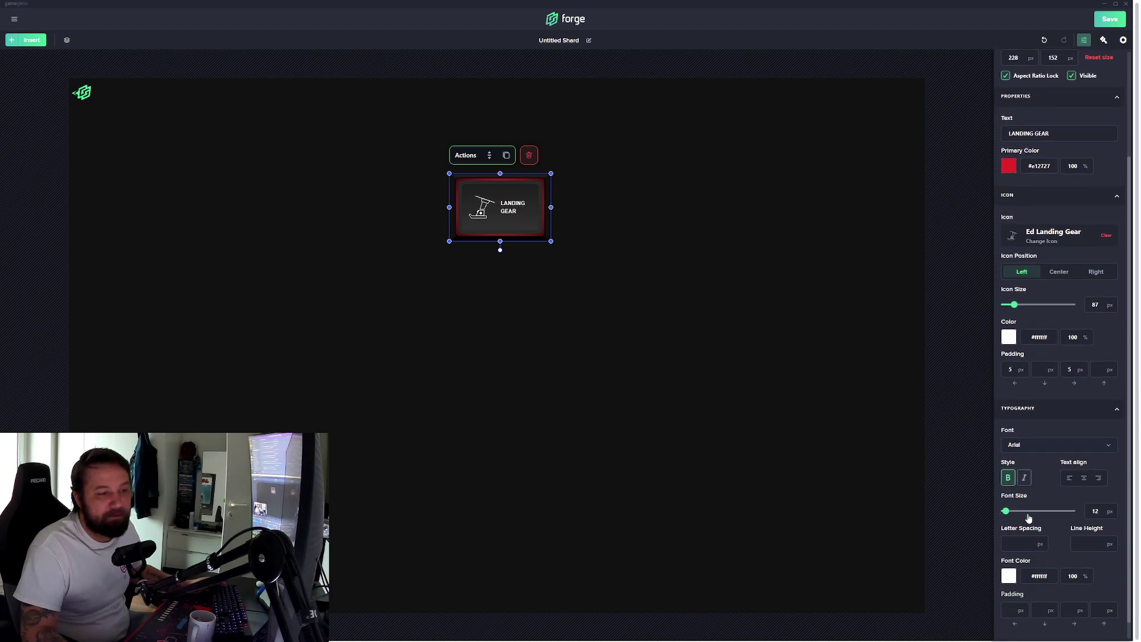
{"action": "left_click_drag", "start_coordinate": [1009, 513], "coordinate": [1008, 515]}
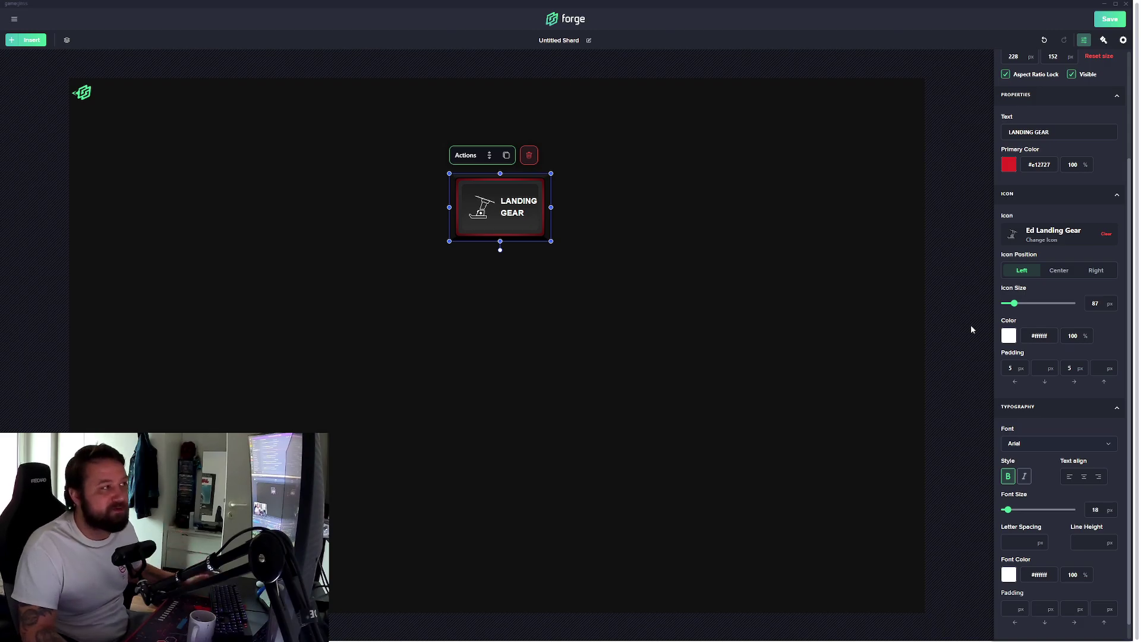
{"action": "left_click", "coordinate": [1013, 305]}
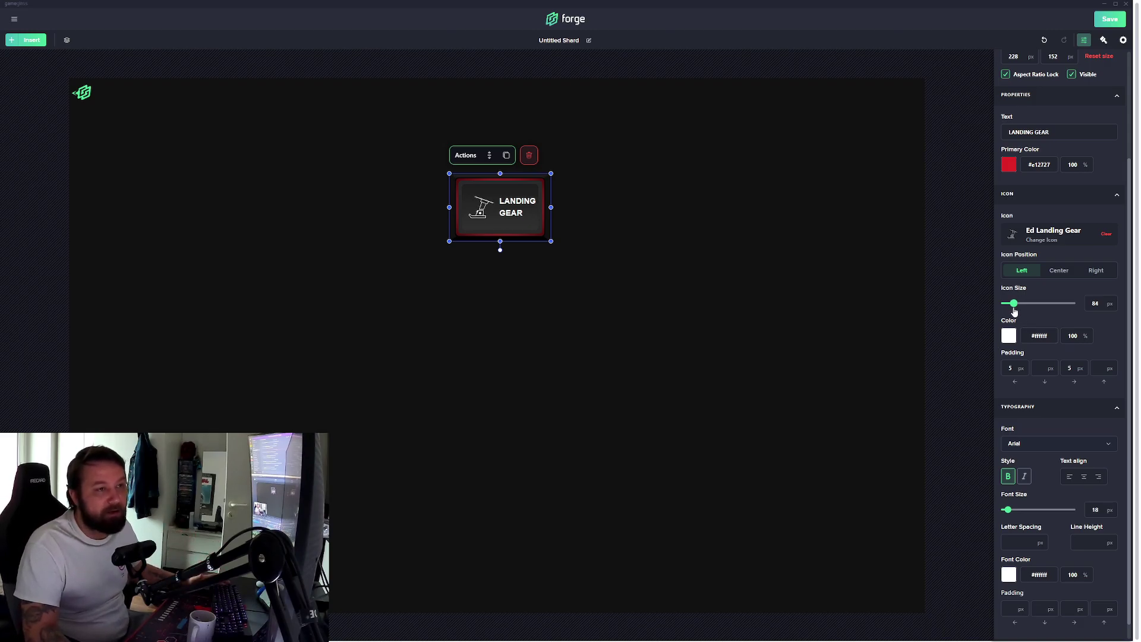
{"action": "left_click_drag", "start_coordinate": [1014, 311], "coordinate": [1013, 311]}
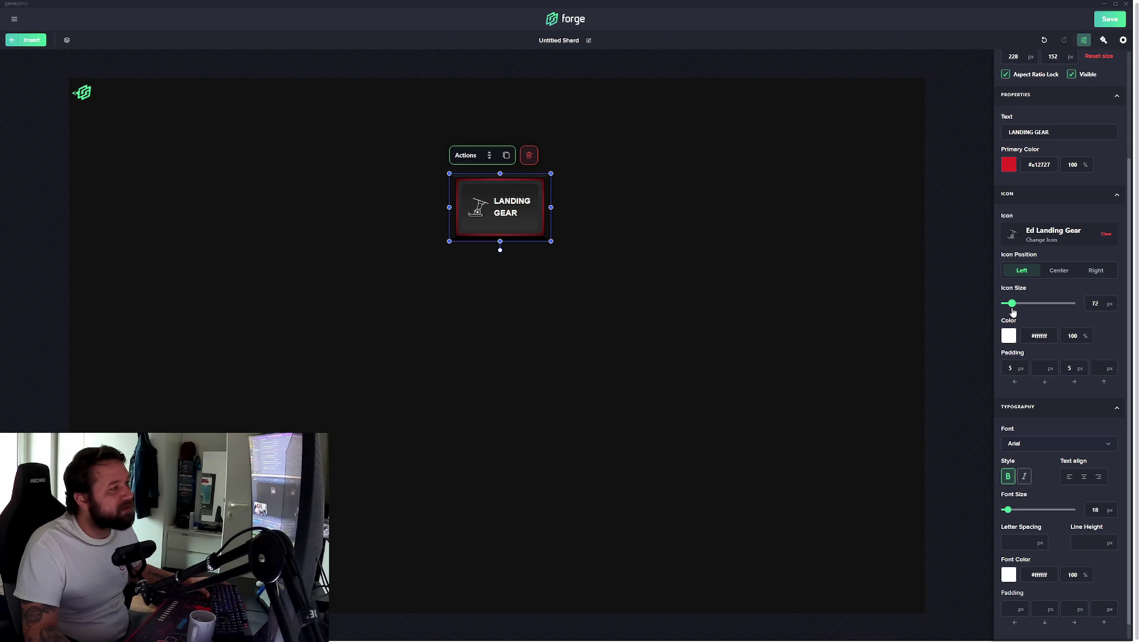
{"action": "left_click_drag", "start_coordinate": [1010, 513], "coordinate": [1012, 514]}
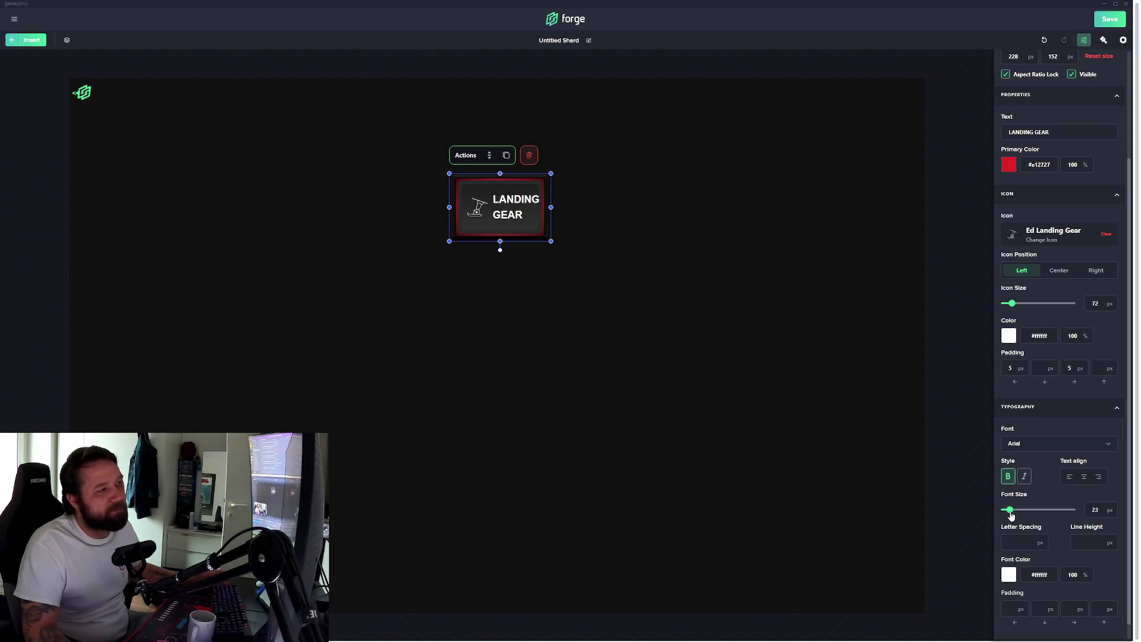
{"action": "left_click", "coordinate": [1102, 512]}
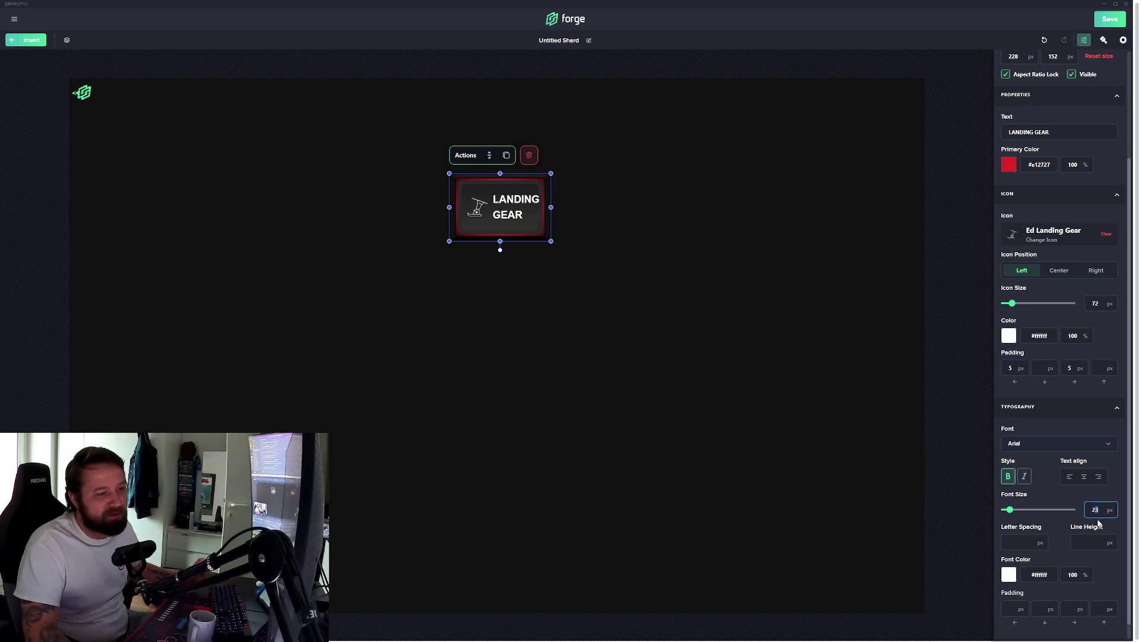
{"action": "key", "text": "Down"}
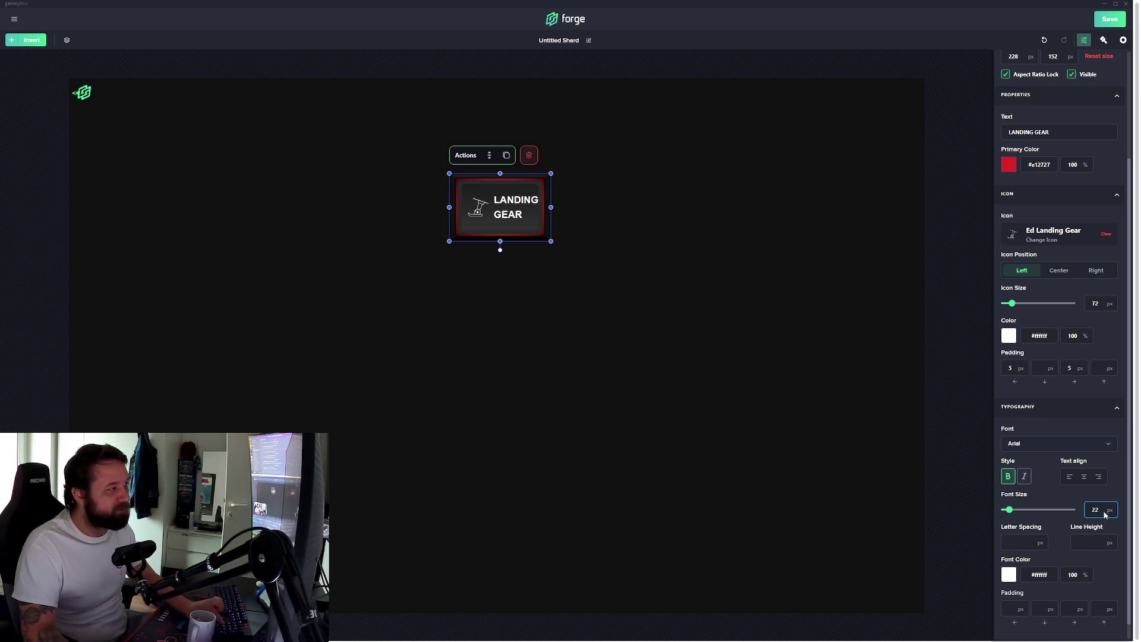
{"action": "key", "text": "Down"}
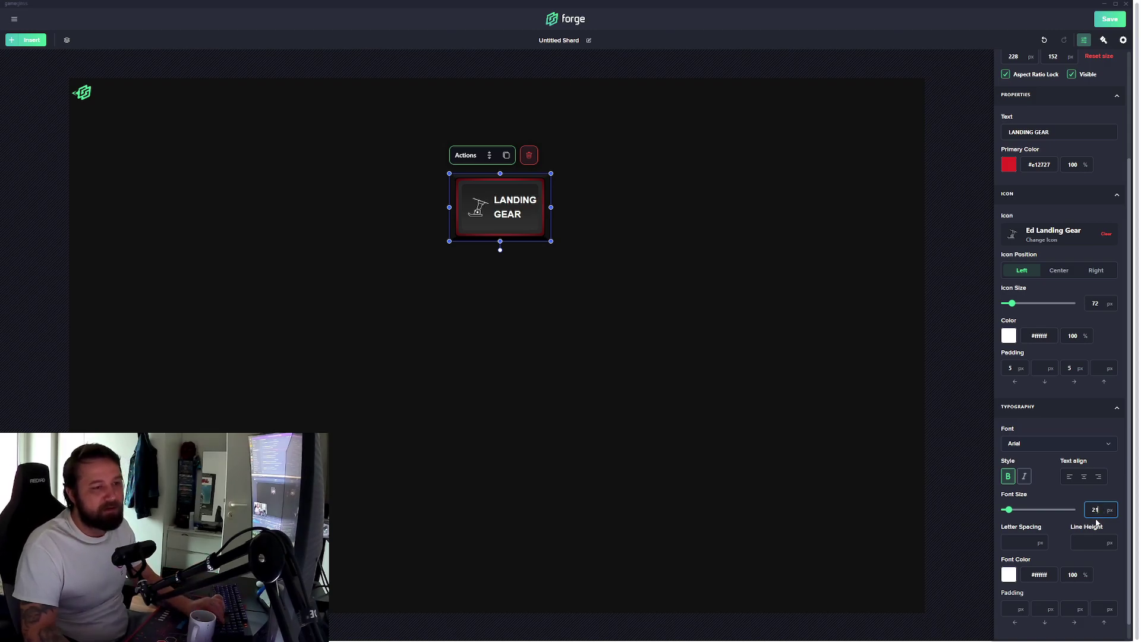
{"action": "left_click", "coordinate": [828, 422]}
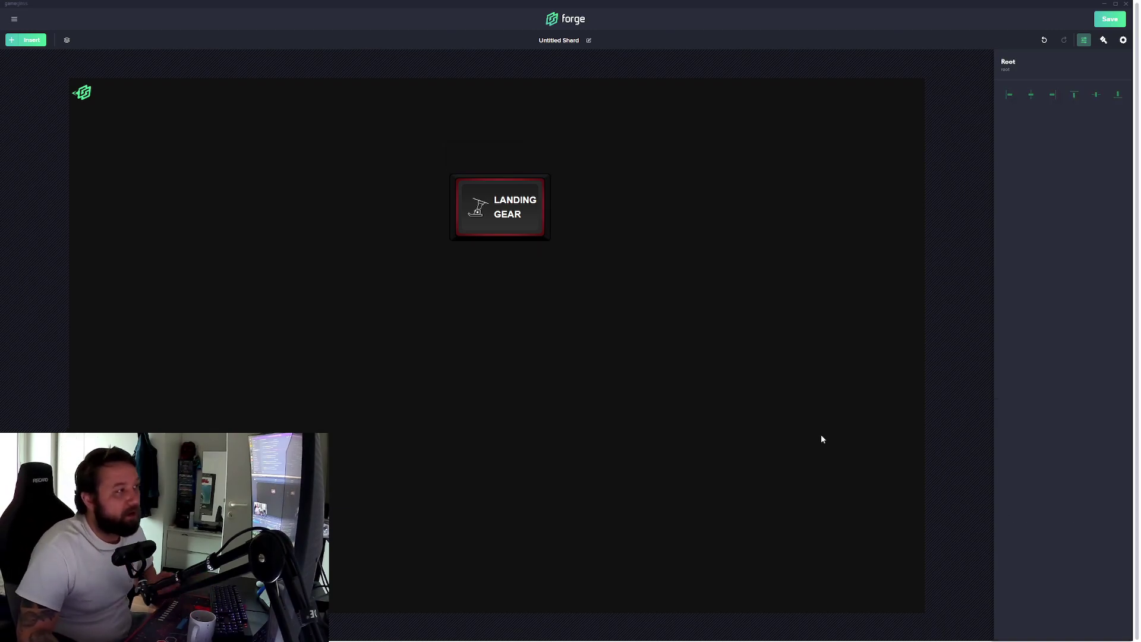
Set the LANDING GEAR button's Typography text alignment to Center.
{"action": "left_click", "coordinate": [504, 213]}
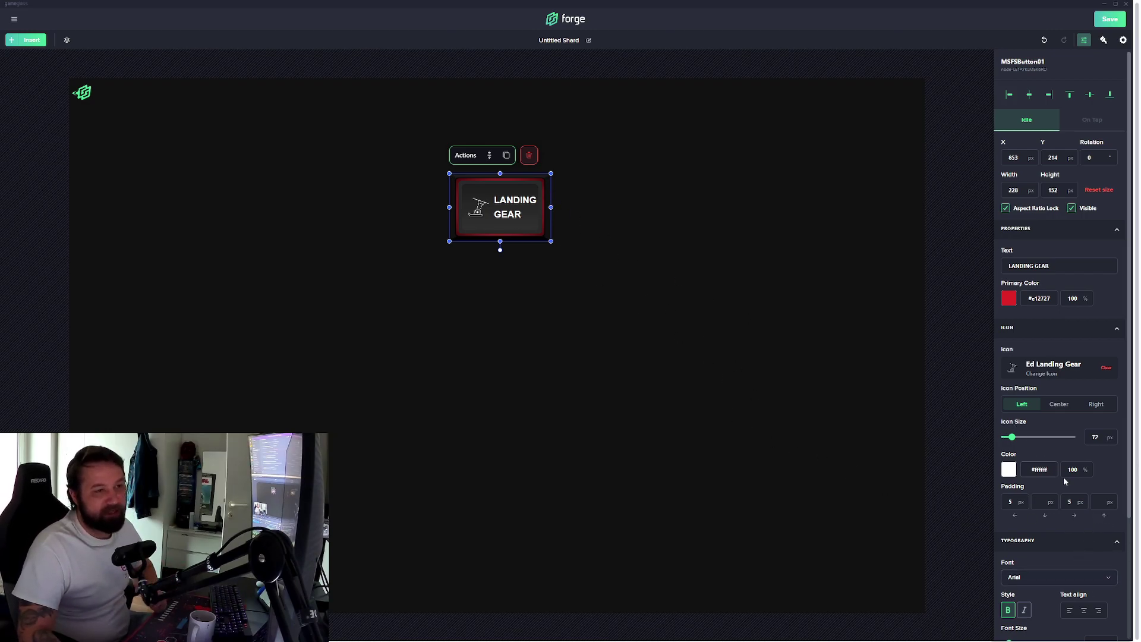
{"action": "scroll", "coordinate": [1107, 500], "scroll_direction": "down", "scroll_amount": 2}
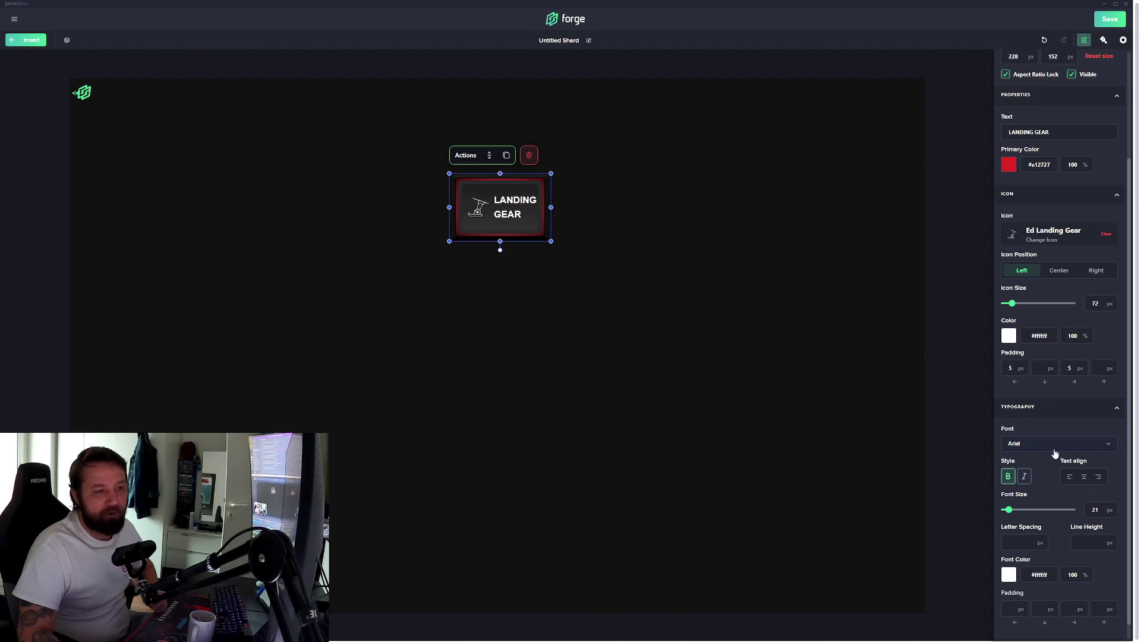
{"action": "left_click", "coordinate": [1085, 476]}
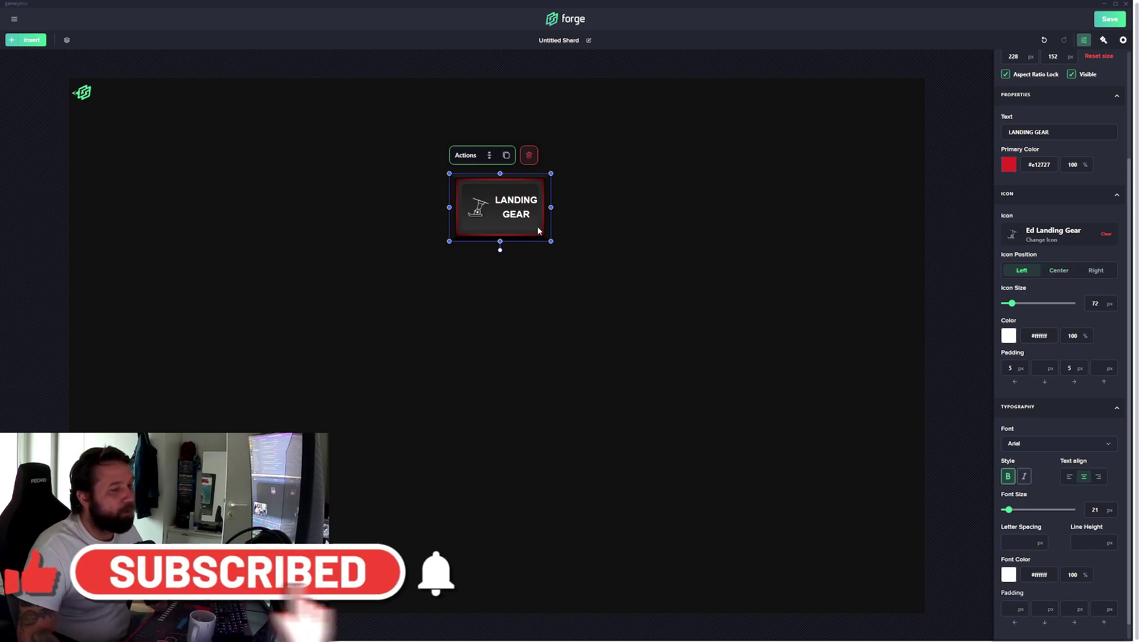
{"action": "scroll", "coordinate": [1067, 556], "scroll_direction": "down", "scroll_amount": 1}
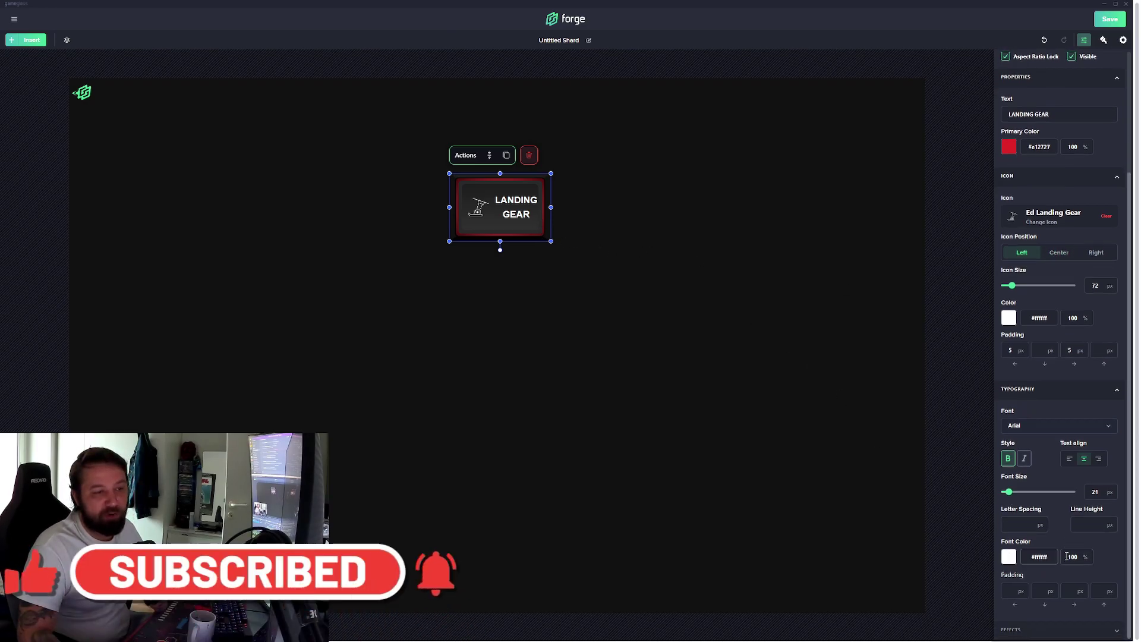
After trying several colours, set the label's font colour to the Secondary Highlight theme swatch.
{"action": "left_click", "coordinate": [1009, 559]}
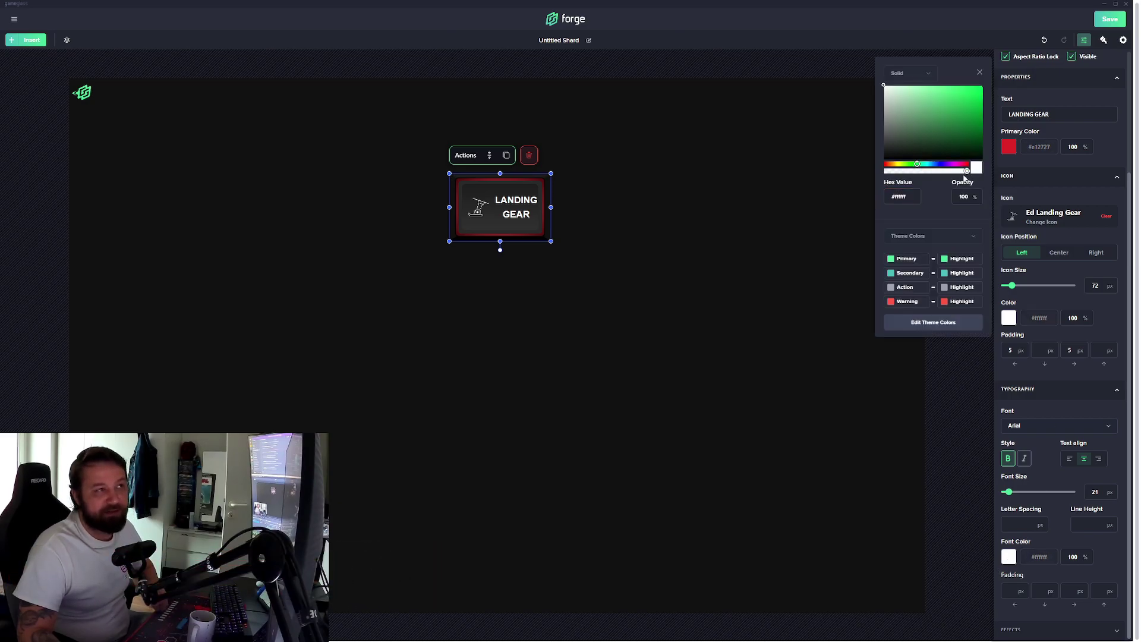
{"action": "left_click", "coordinate": [897, 166]}
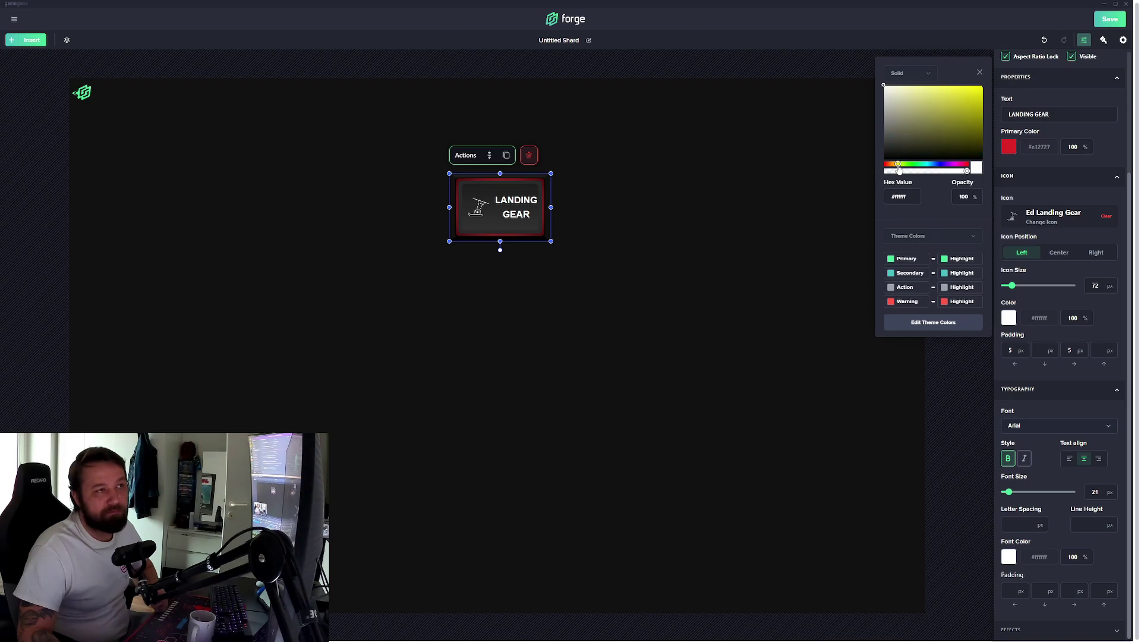
{"action": "left_click", "coordinate": [969, 109]}
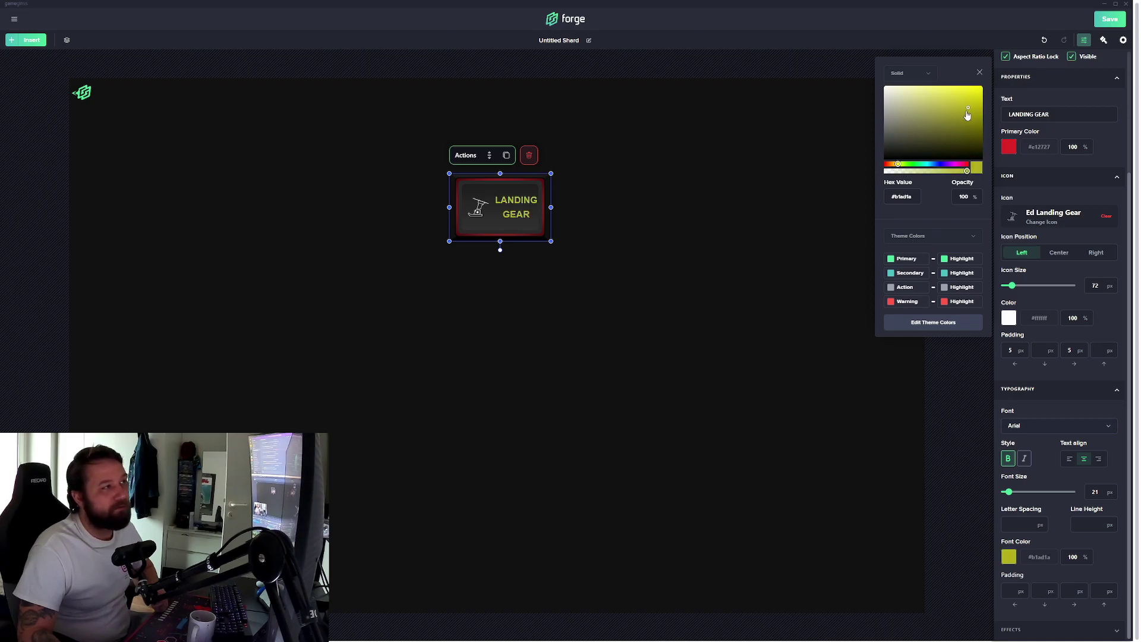
{"action": "left_click", "coordinate": [966, 166]}
{"action": "left_click", "coordinate": [973, 85]}
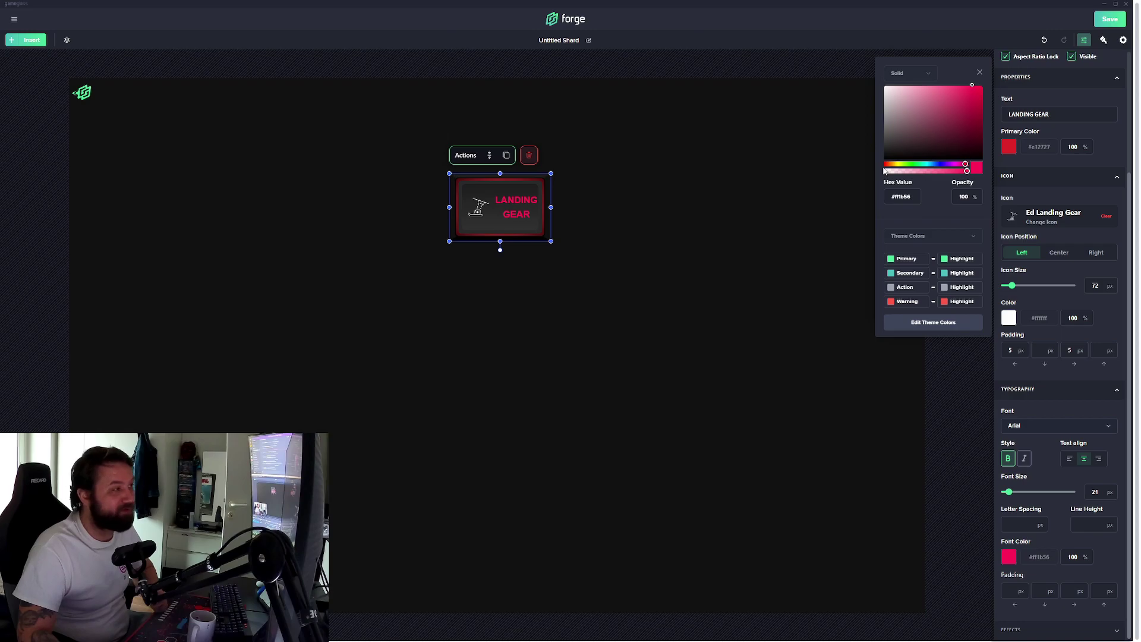
{"action": "left_click", "coordinate": [917, 164]}
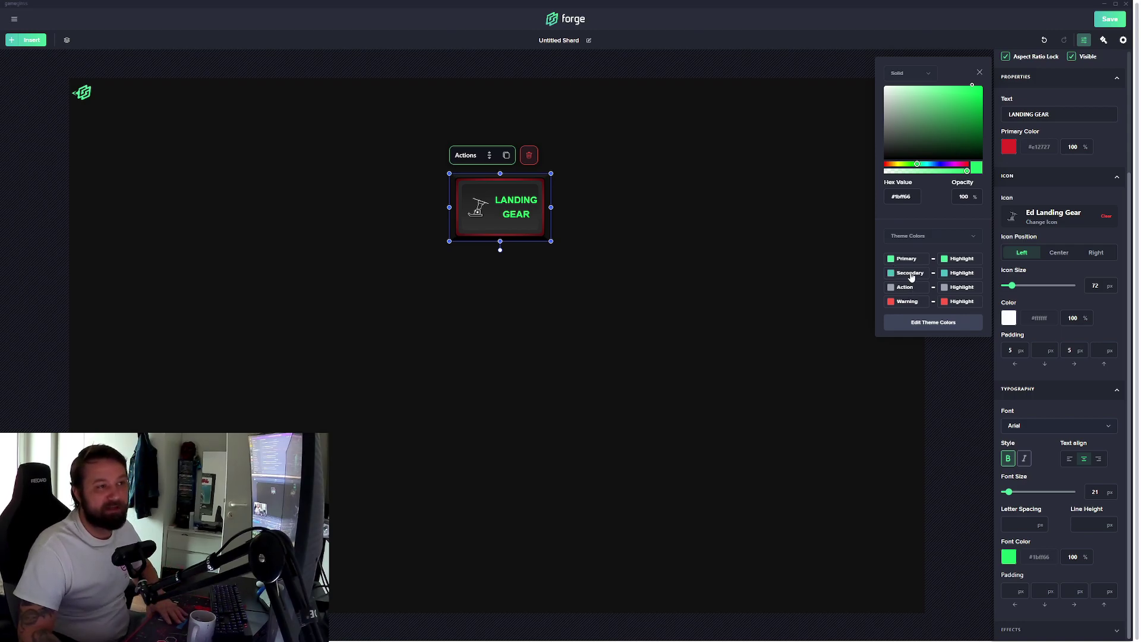
{"action": "left_click", "coordinate": [910, 276]}
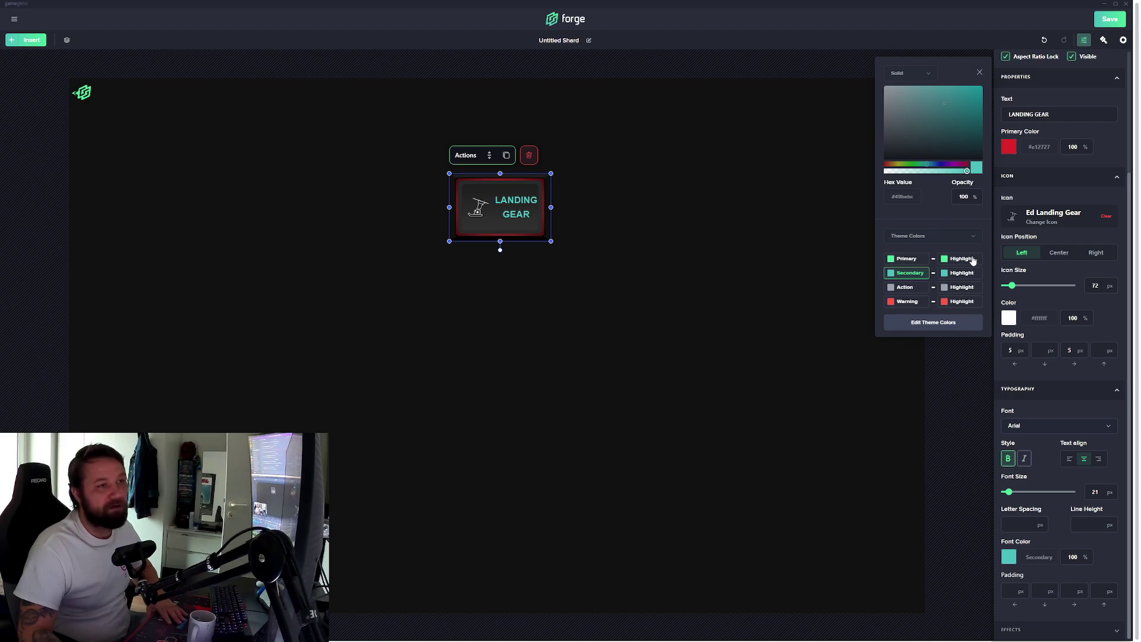
{"action": "left_click", "coordinate": [962, 288]}
{"action": "left_click", "coordinate": [962, 303]}
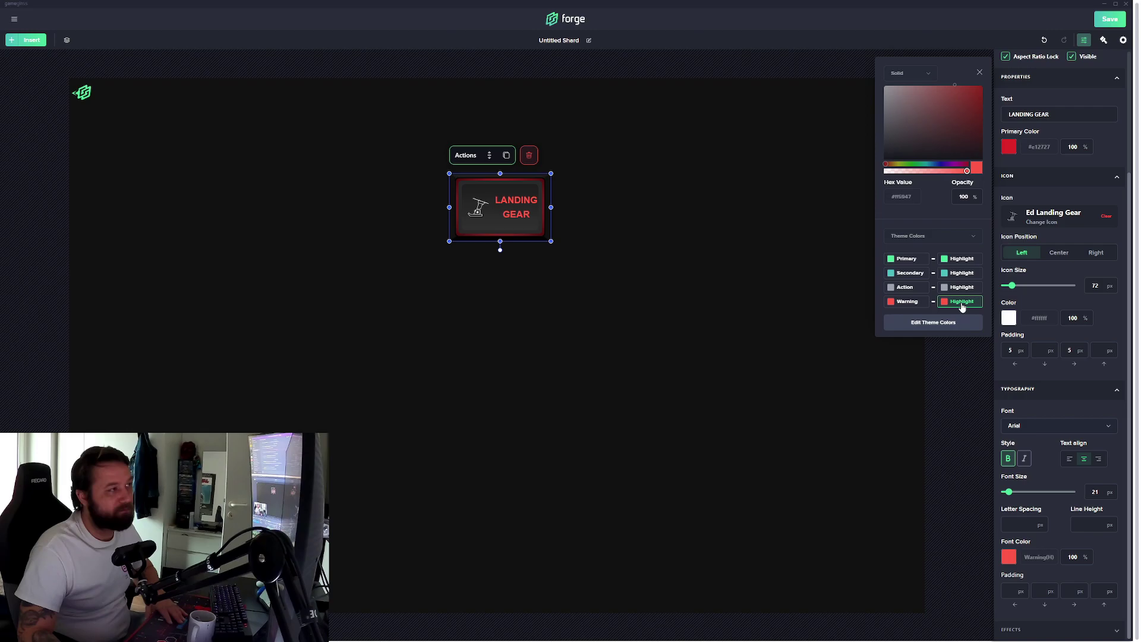
{"action": "left_click", "coordinate": [970, 279]}
{"action": "left_click", "coordinate": [746, 274]}
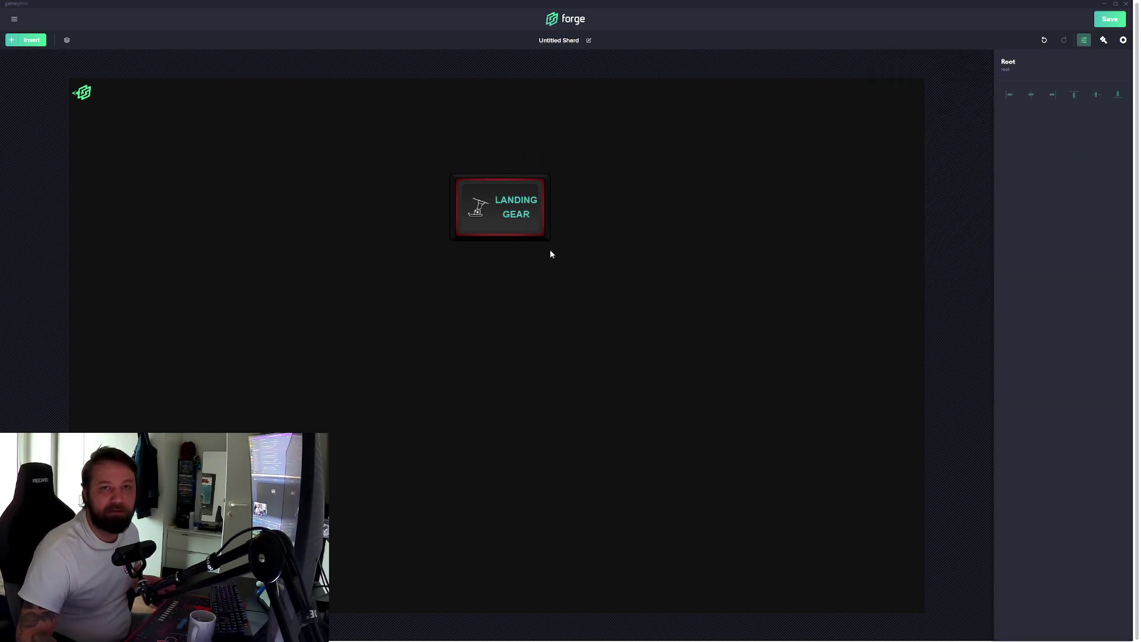
Duplicate the LANDING GEAR button, placing the copy beside it at X 1109, Y 208.
{"action": "left_click", "coordinate": [544, 192]}
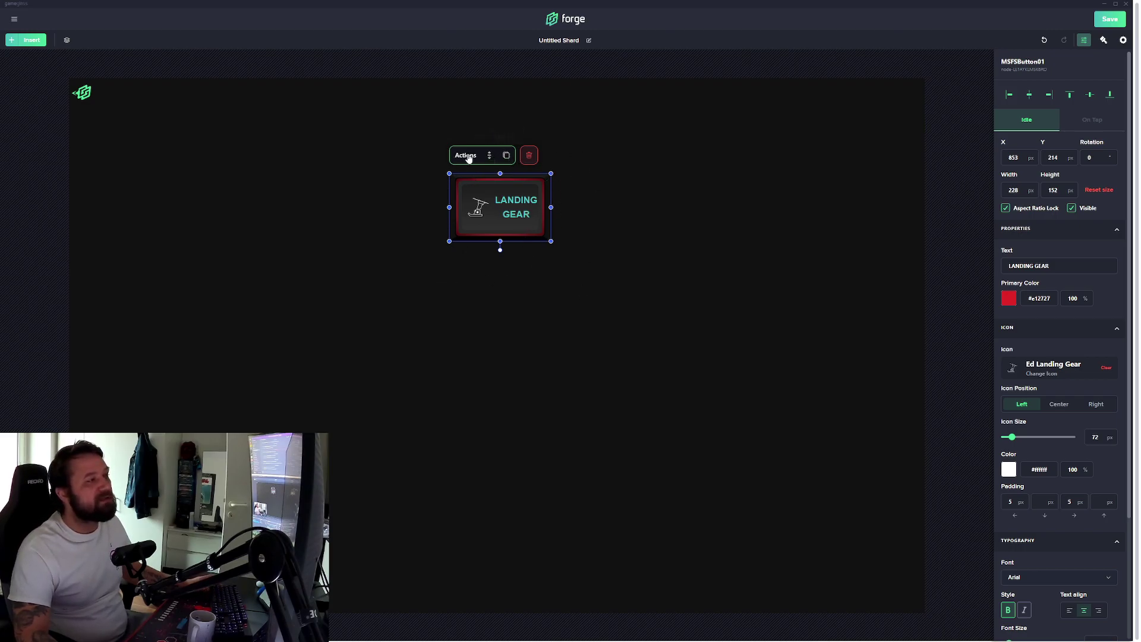
{"action": "left_click", "coordinate": [506, 157]}
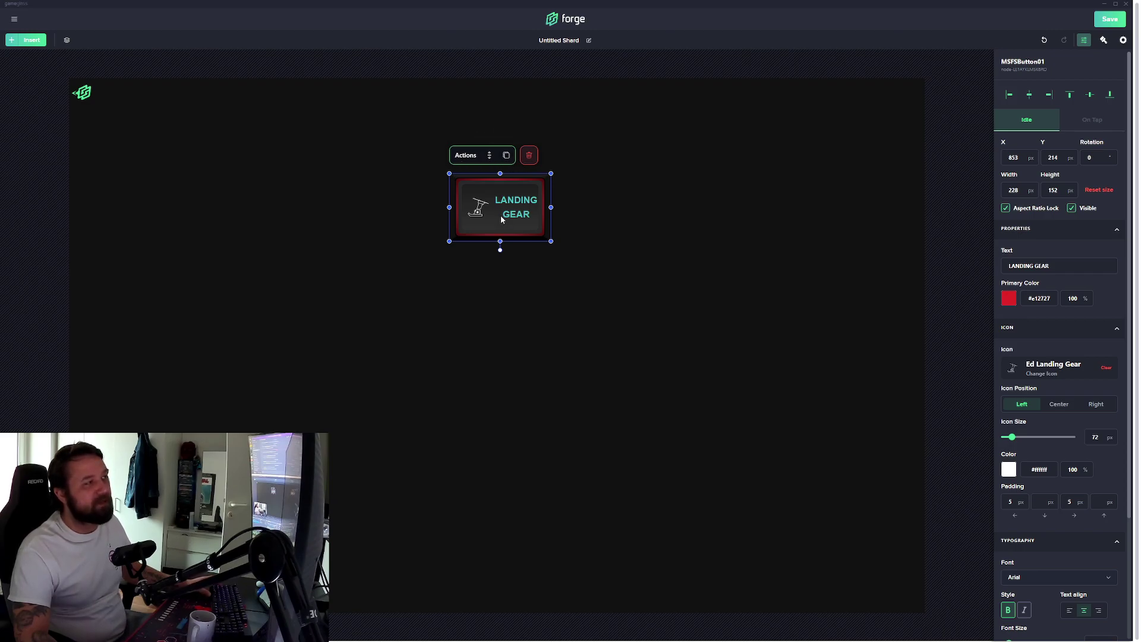
{"action": "left_click_drag", "start_coordinate": [500, 217], "coordinate": [622, 203]}
{"action": "left_click", "coordinate": [510, 154]}
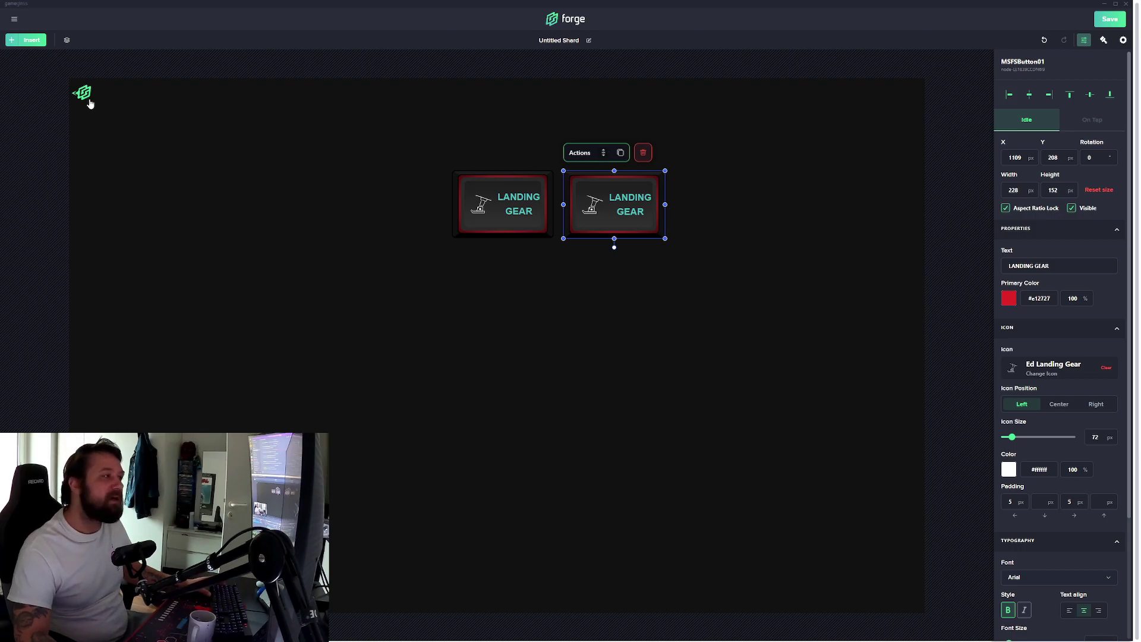
Insert the screwed panel preset over the buttons and send it to the back.
{"action": "left_click", "coordinate": [35, 45]}
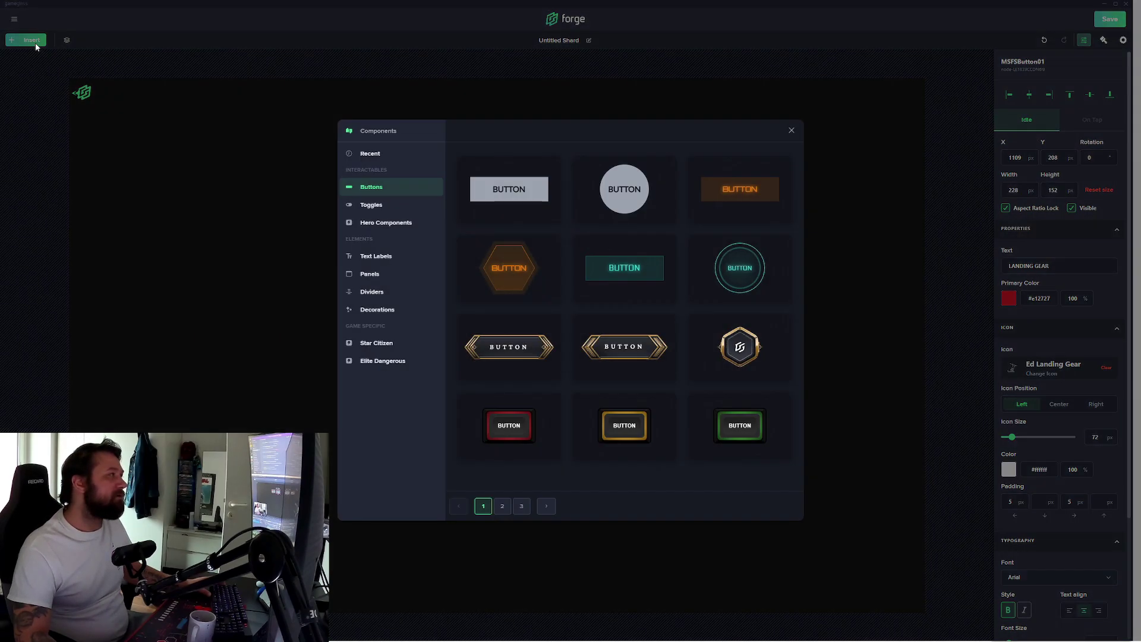
{"action": "left_click", "coordinate": [373, 276]}
{"action": "left_click", "coordinate": [734, 282]}
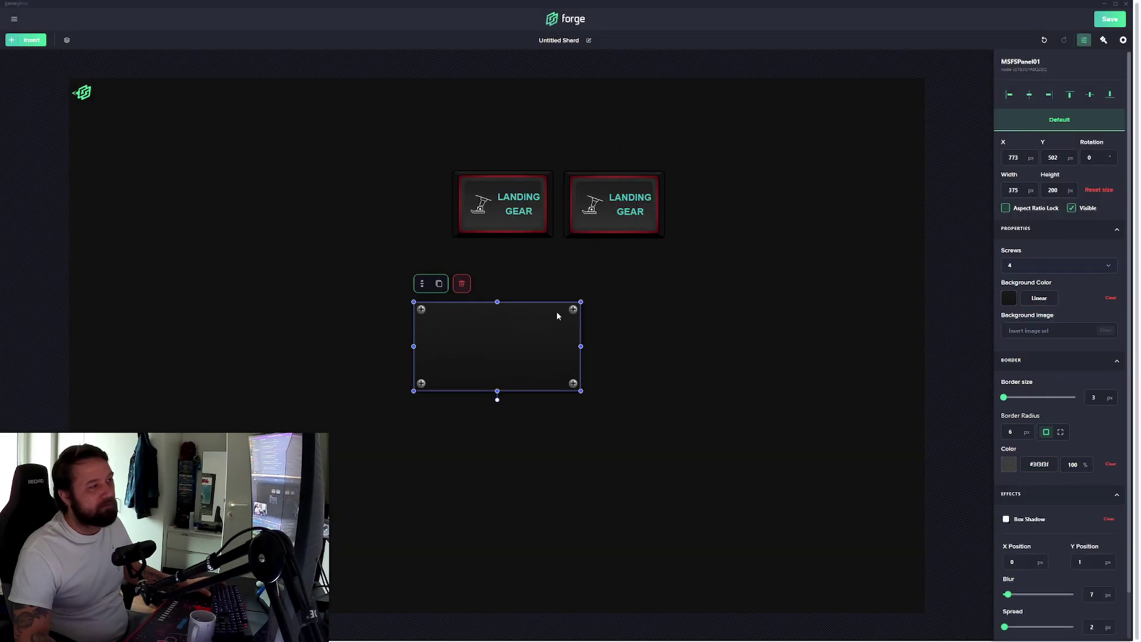
{"action": "left_click_drag", "start_coordinate": [557, 311], "coordinate": [559, 204]}
{"action": "left_click_drag", "start_coordinate": [633, 250], "coordinate": [672, 289]}
{"action": "left_click_drag", "start_coordinate": [597, 275], "coordinate": [582, 255]}
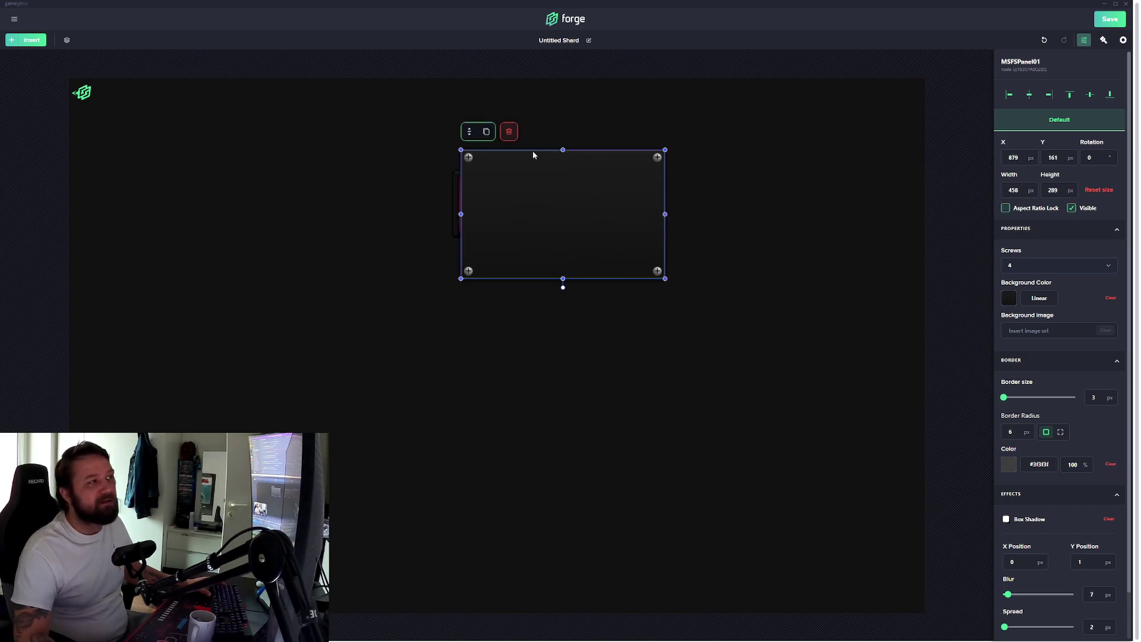
{"action": "left_click", "coordinate": [469, 134]}
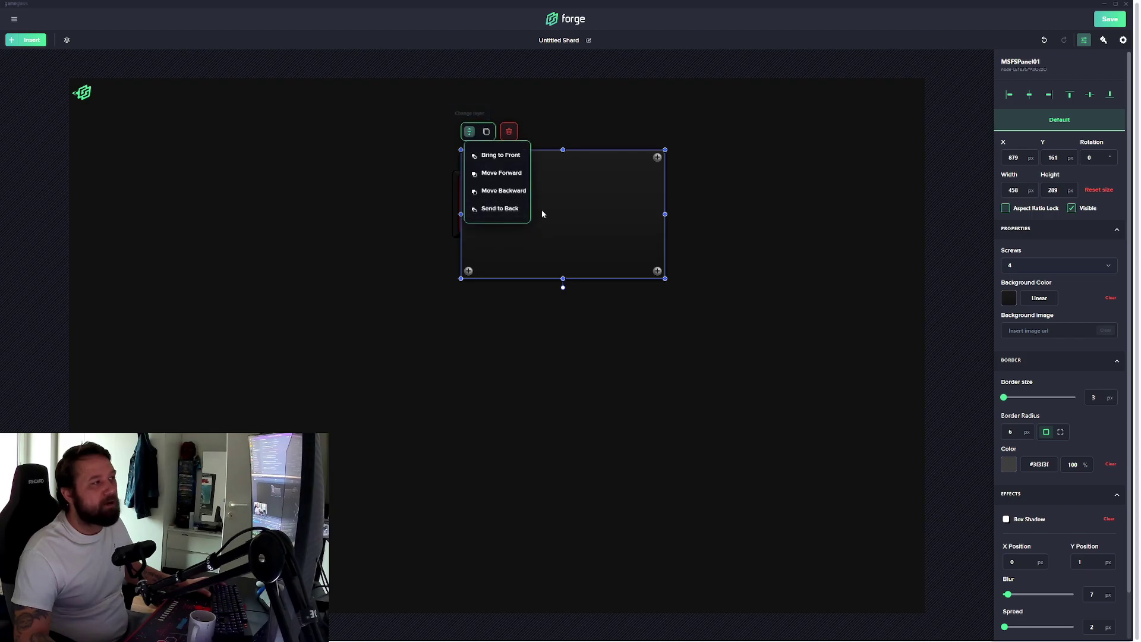
{"action": "left_click", "coordinate": [499, 209]}
{"action": "left_click", "coordinate": [519, 421]}
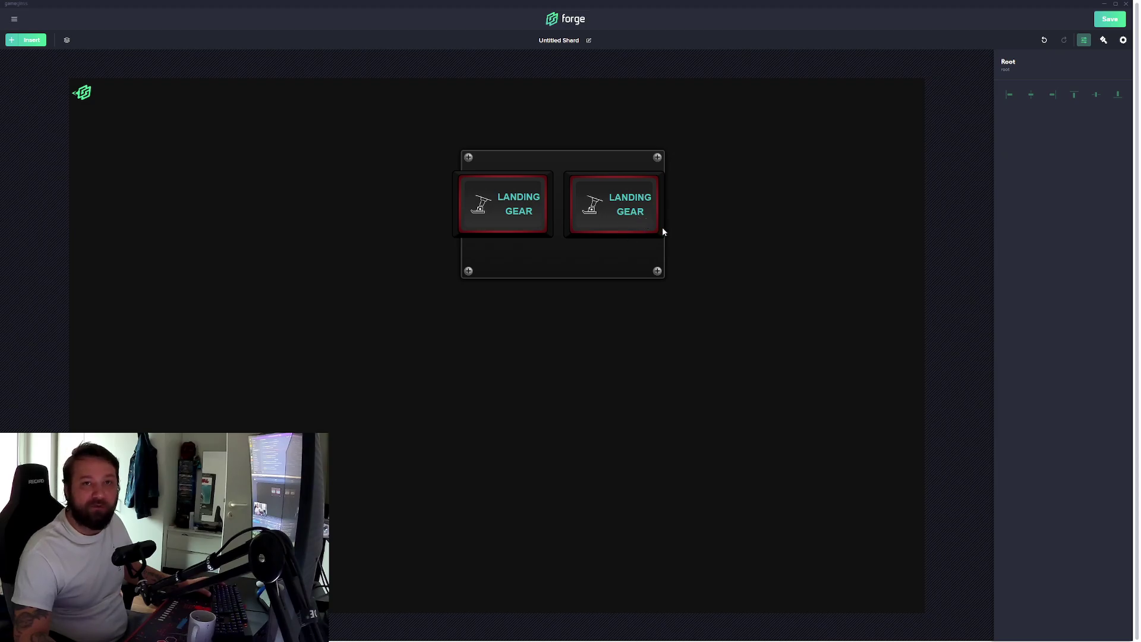
Resize and align the panel to frame both buttons at 497 × 316 px.
{"action": "left_click", "coordinate": [516, 255]}
{"action": "left_click_drag", "start_coordinate": [462, 284], "coordinate": [360, 298]}
{"action": "left_click_drag", "start_coordinate": [523, 264], "coordinate": [527, 241]}
{"action": "left_click_drag", "start_coordinate": [450, 279], "coordinate": [427, 278]}
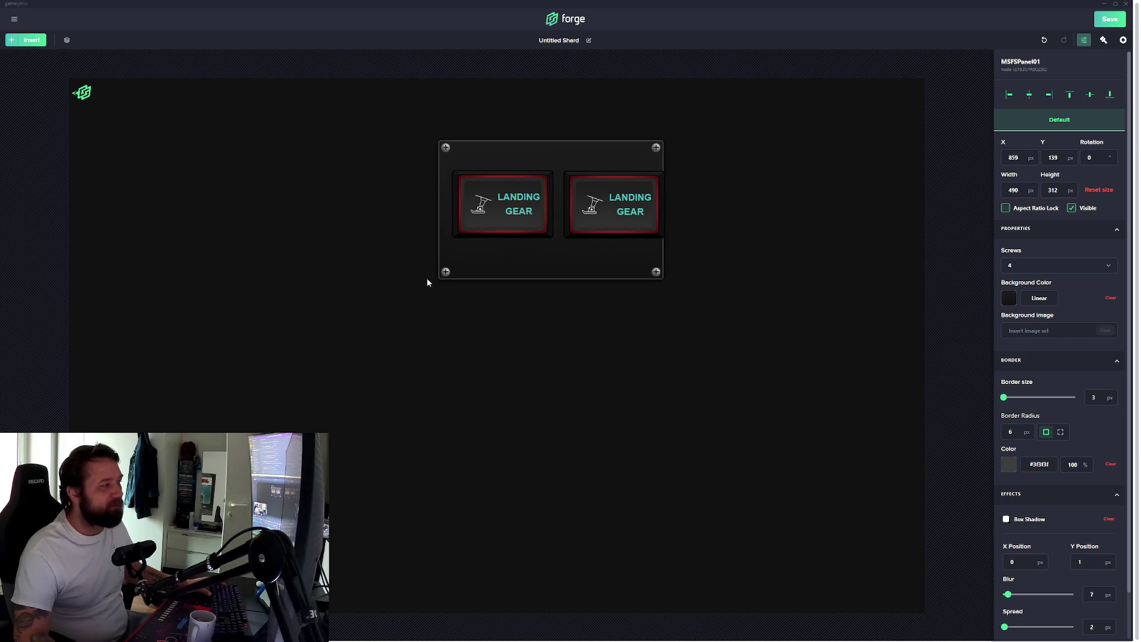
{"action": "left_click_drag", "start_coordinate": [506, 263], "coordinate": [508, 260]}
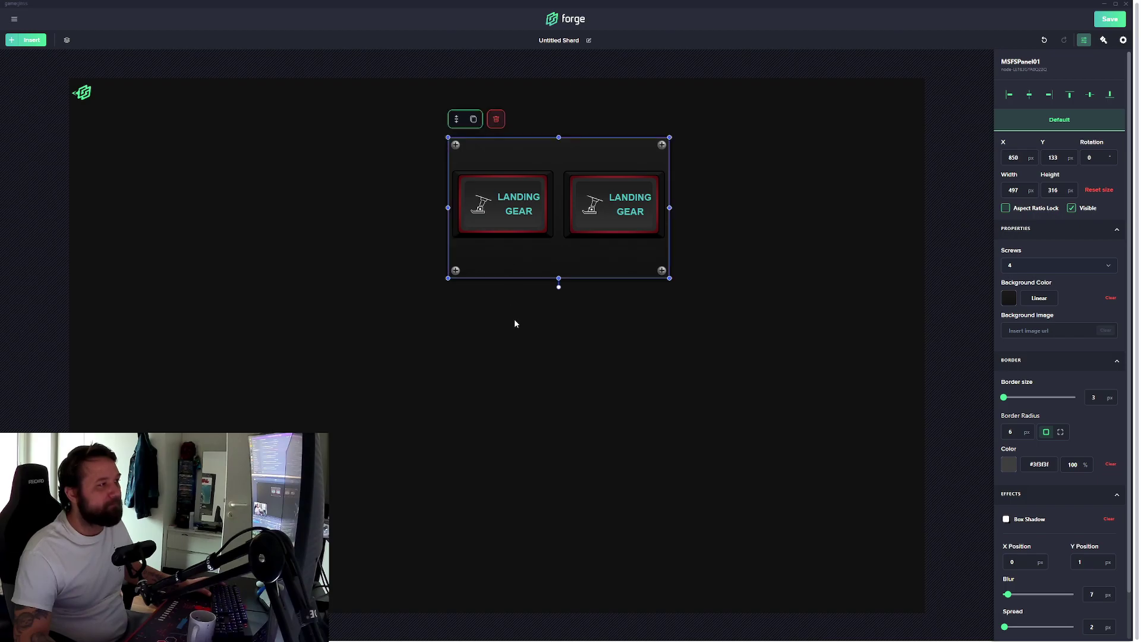
{"action": "left_click", "coordinate": [511, 213]}
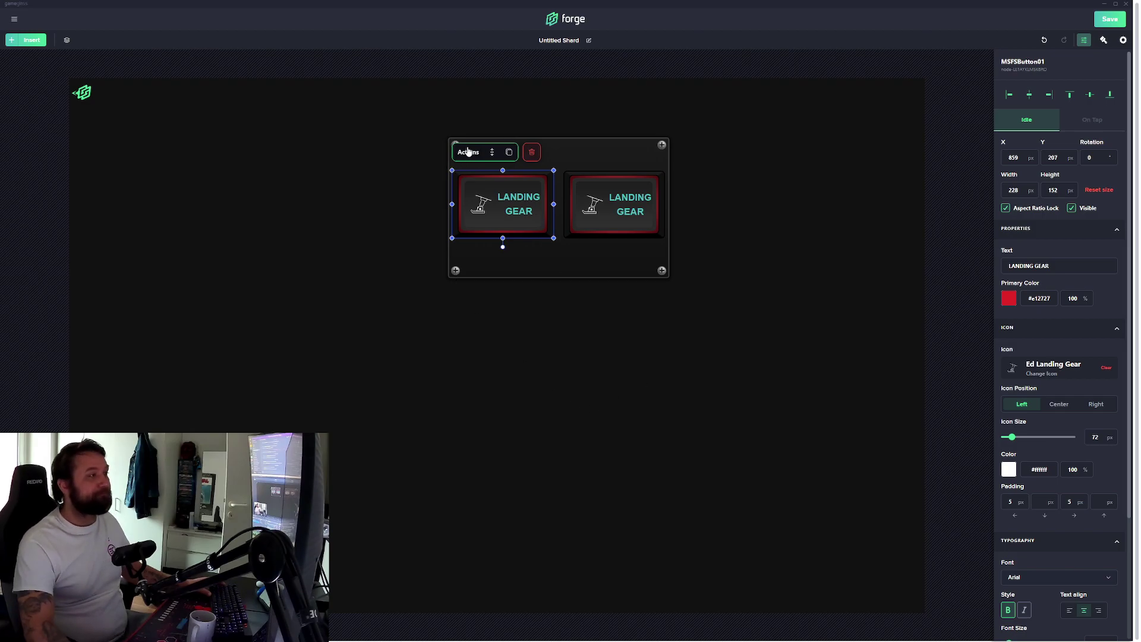
Reduce the left button's On Tap actions to a single Keybind recorded as N.
{"action": "left_click", "coordinate": [468, 152]}
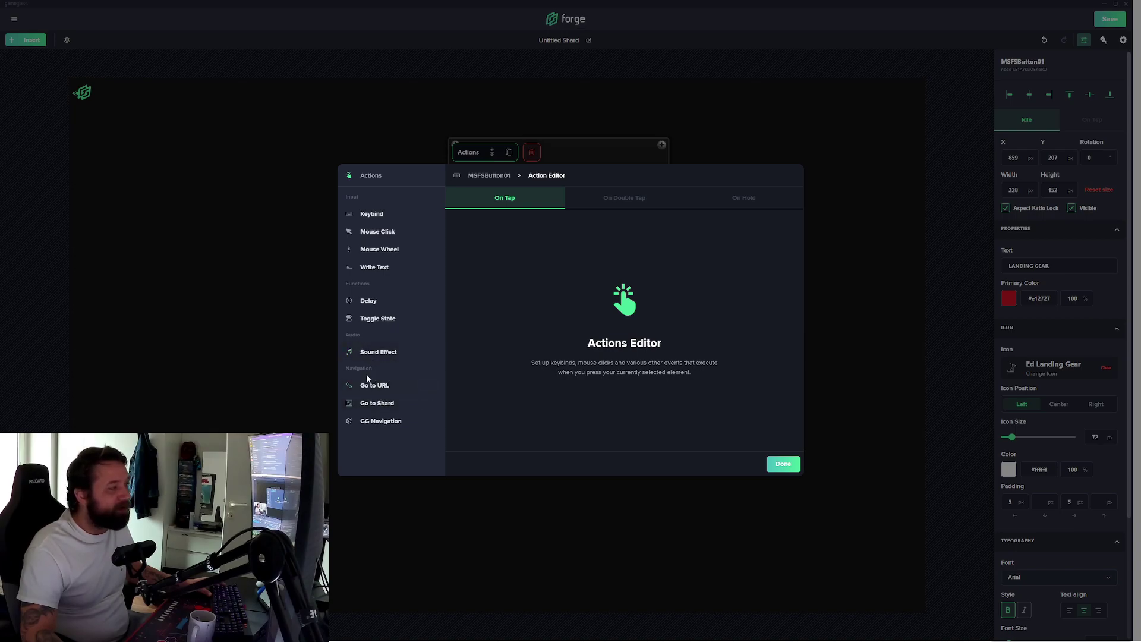
{"action": "left_click", "coordinate": [381, 215]}
{"action": "left_click", "coordinate": [388, 235]}
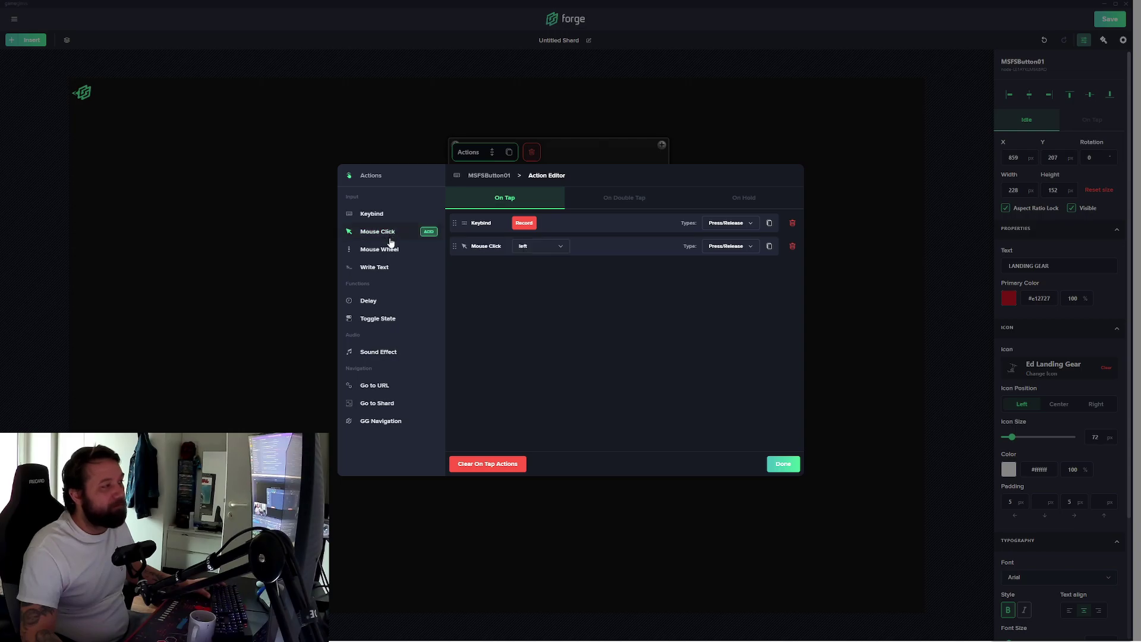
{"action": "left_click", "coordinate": [383, 250]}
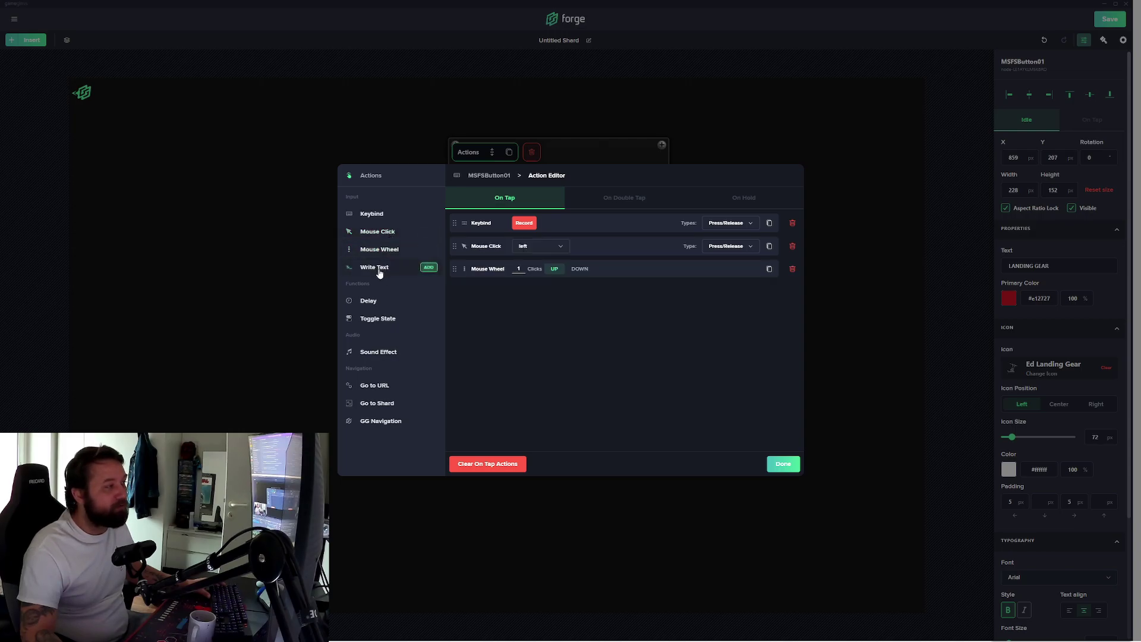
{"action": "left_click", "coordinate": [380, 271]}
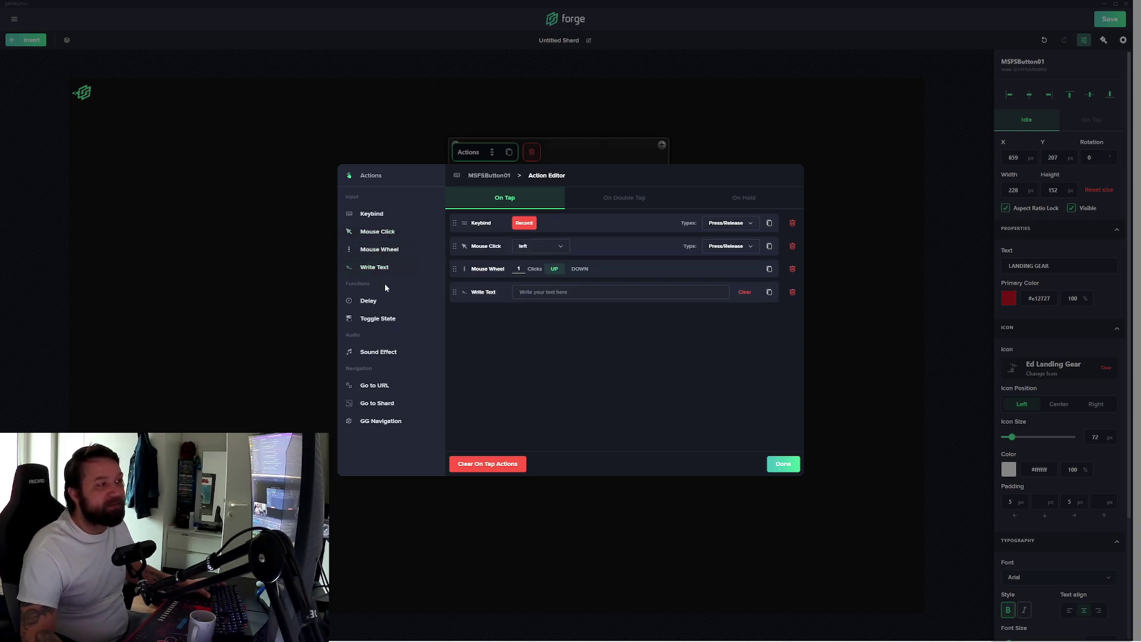
{"action": "left_click", "coordinate": [793, 292]}
{"action": "left_click", "coordinate": [793, 268]}
{"action": "left_click", "coordinate": [792, 246]}
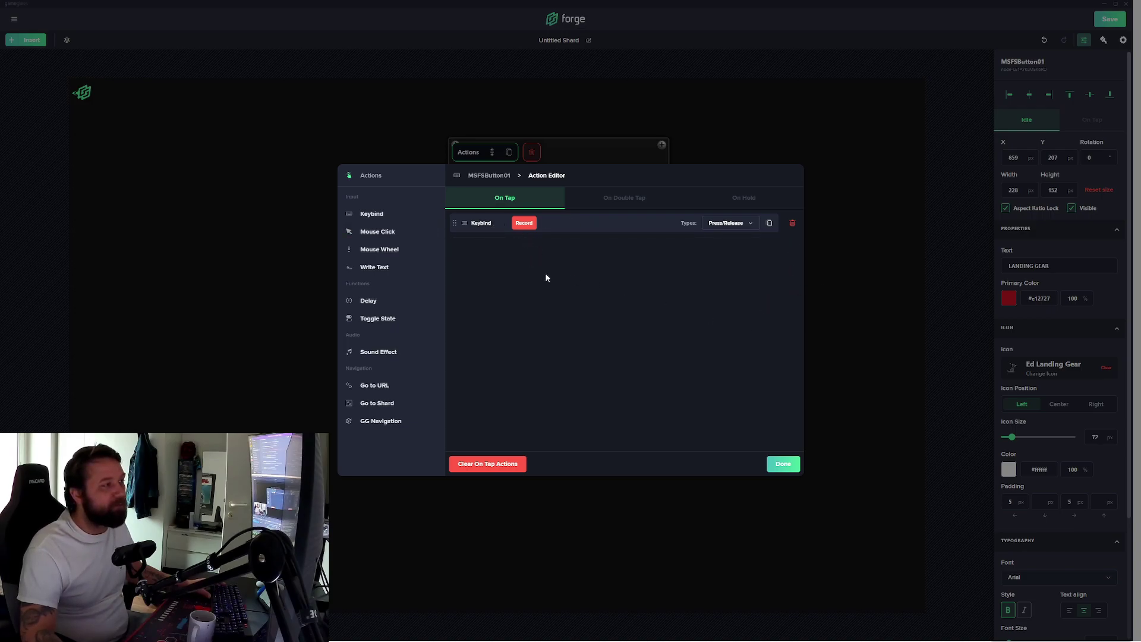
{"action": "mouse_move", "coordinate": [387, 221]}
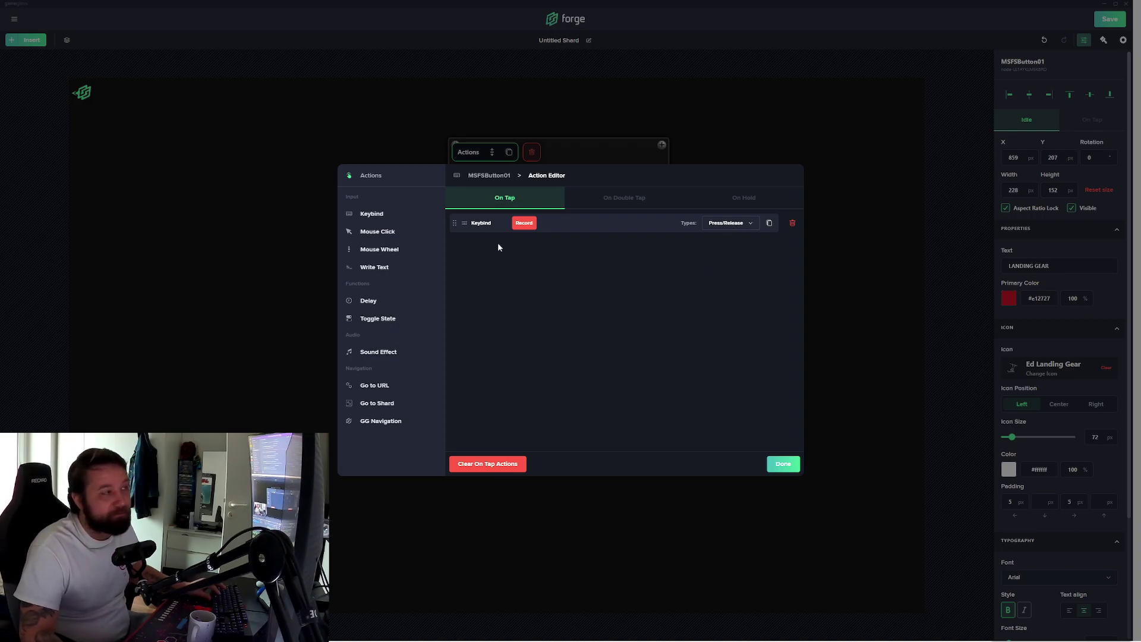
{"action": "left_click", "coordinate": [523, 223]}
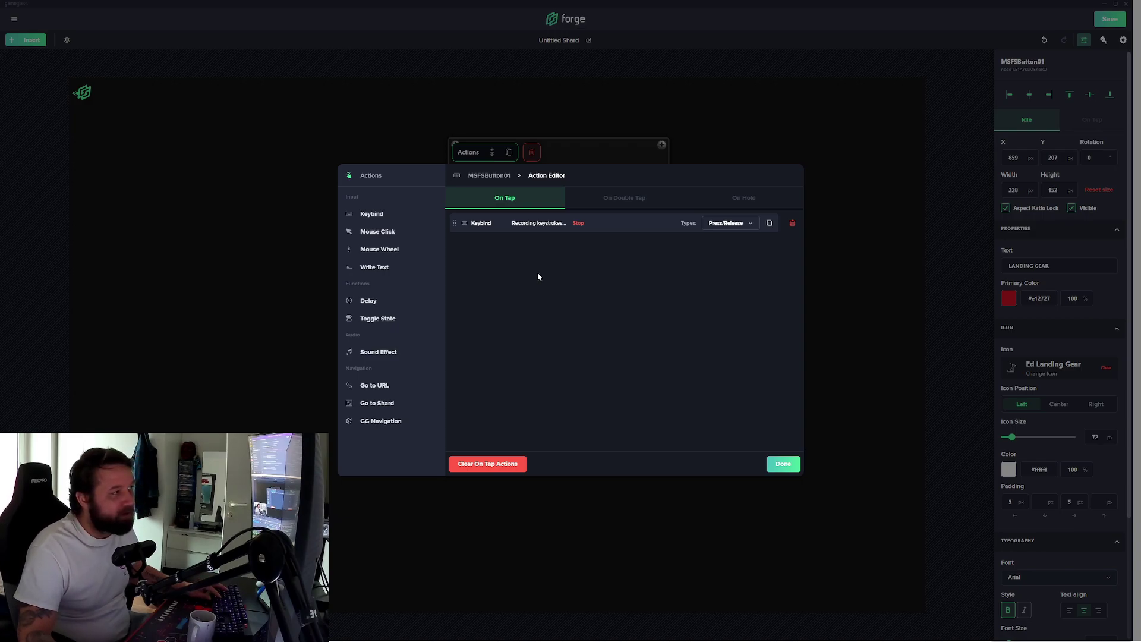
{"action": "key", "text": "n"}
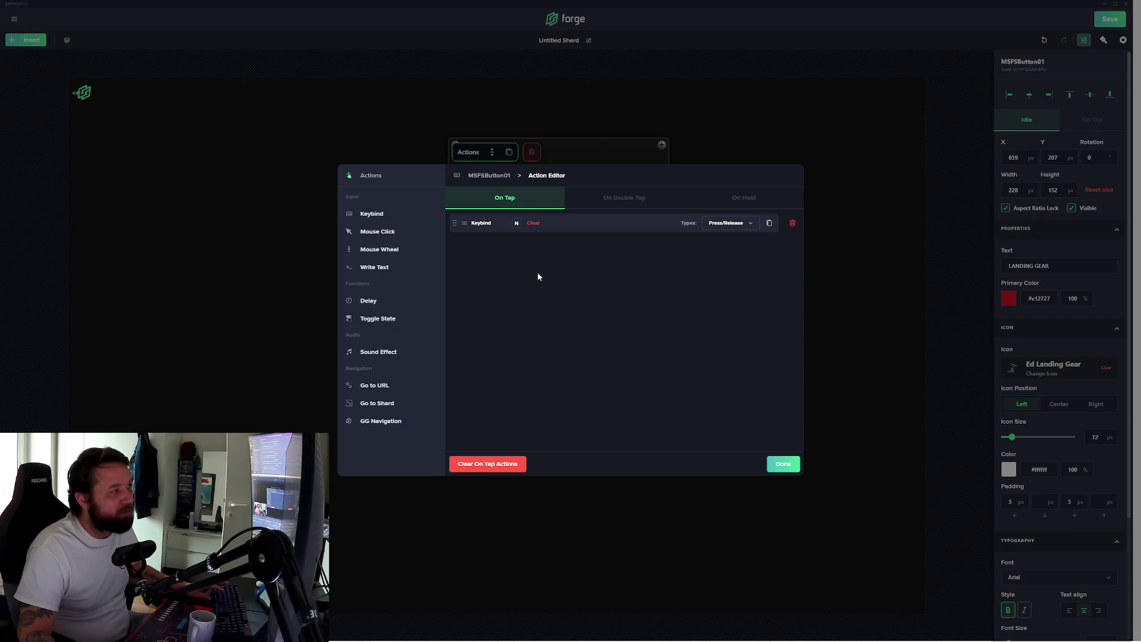
Add a 100 ms Delay and a Confirmation Beep sound effect at 50% volume.
{"action": "left_click", "coordinate": [375, 301]}
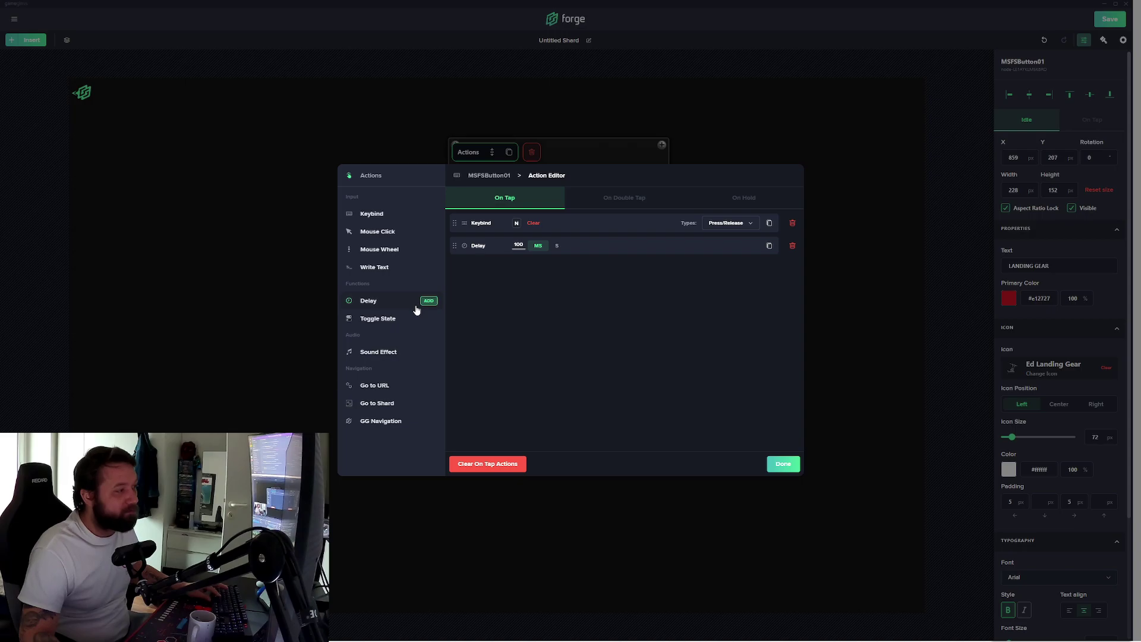
{"action": "left_click", "coordinate": [374, 354]}
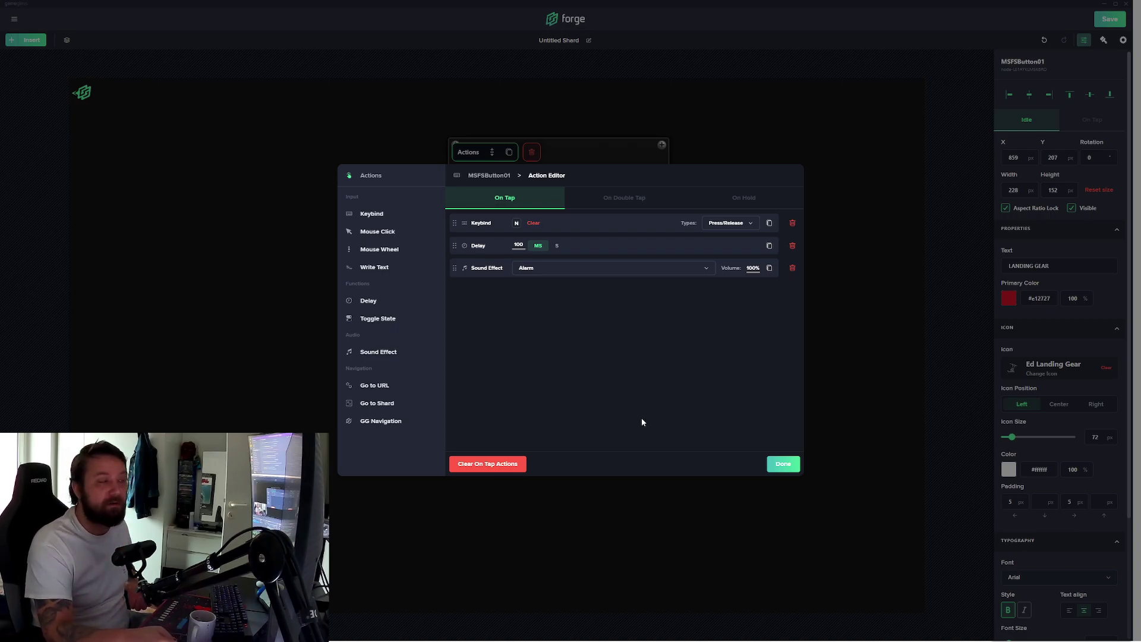
{"action": "left_click", "coordinate": [562, 268]}
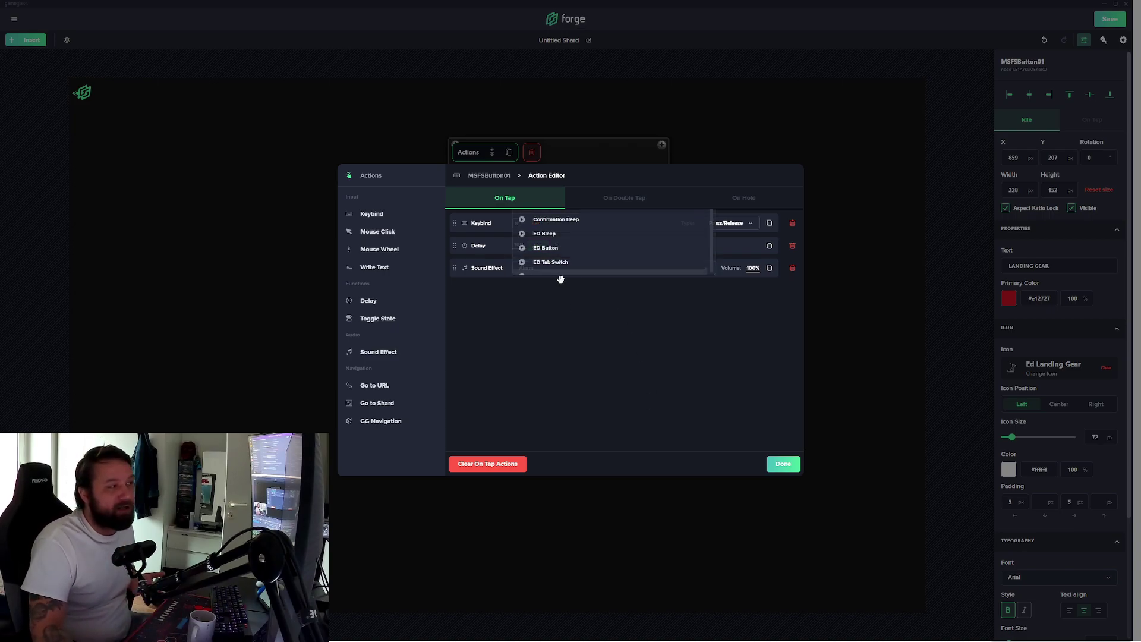
{"action": "left_click", "coordinate": [571, 227]}
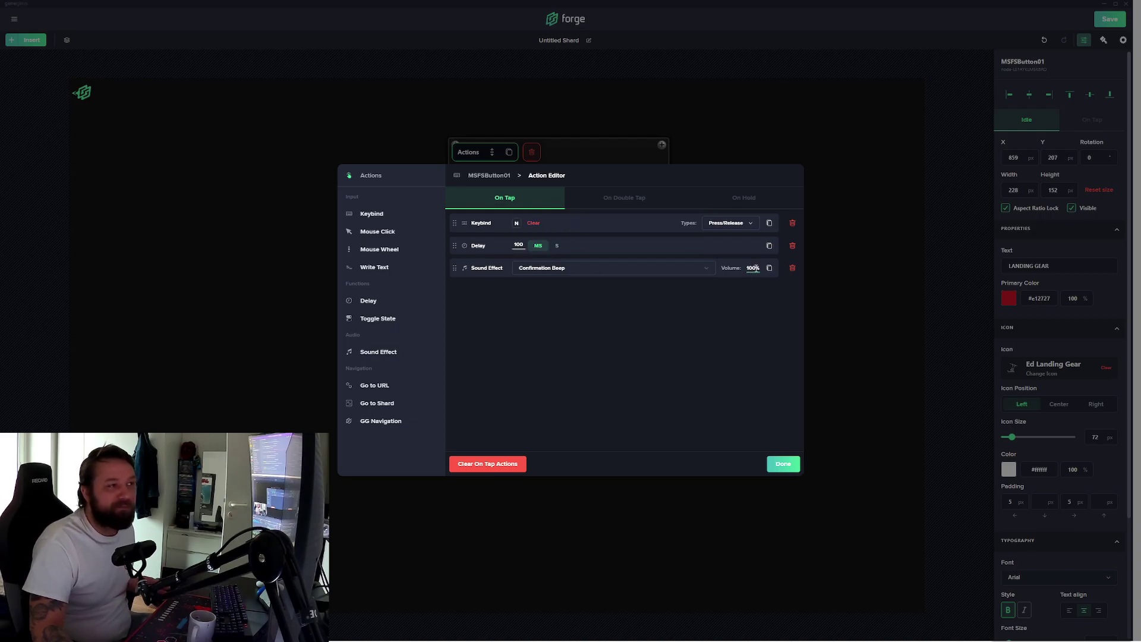
{"action": "double_click", "coordinate": [753, 269]}
{"action": "type", "text": "5"}
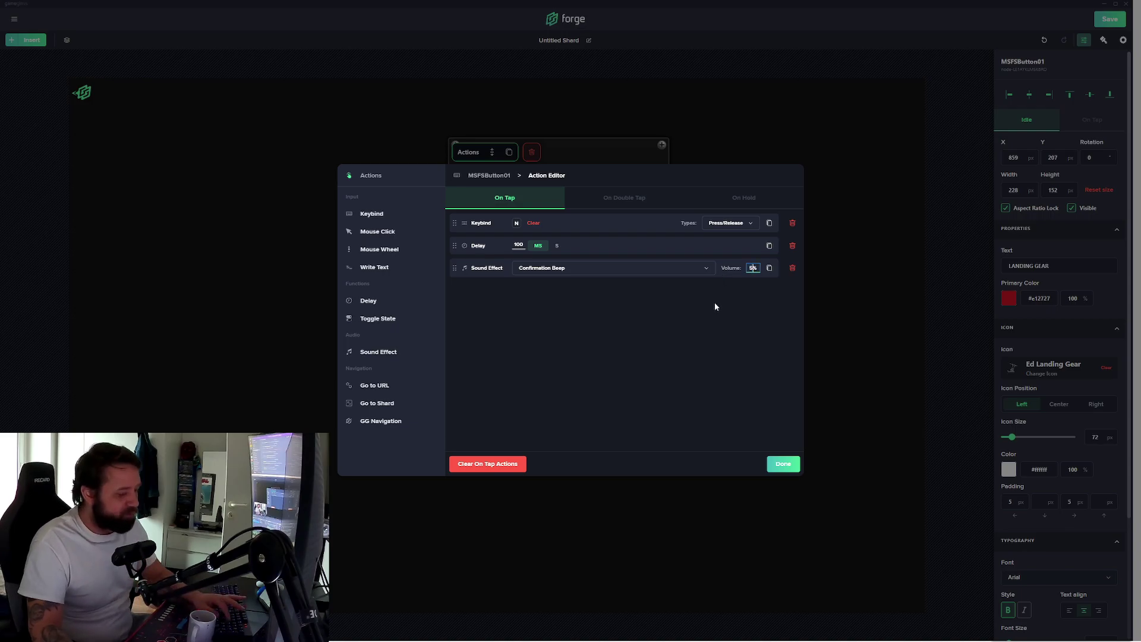
{"action": "type", "text": "0"}
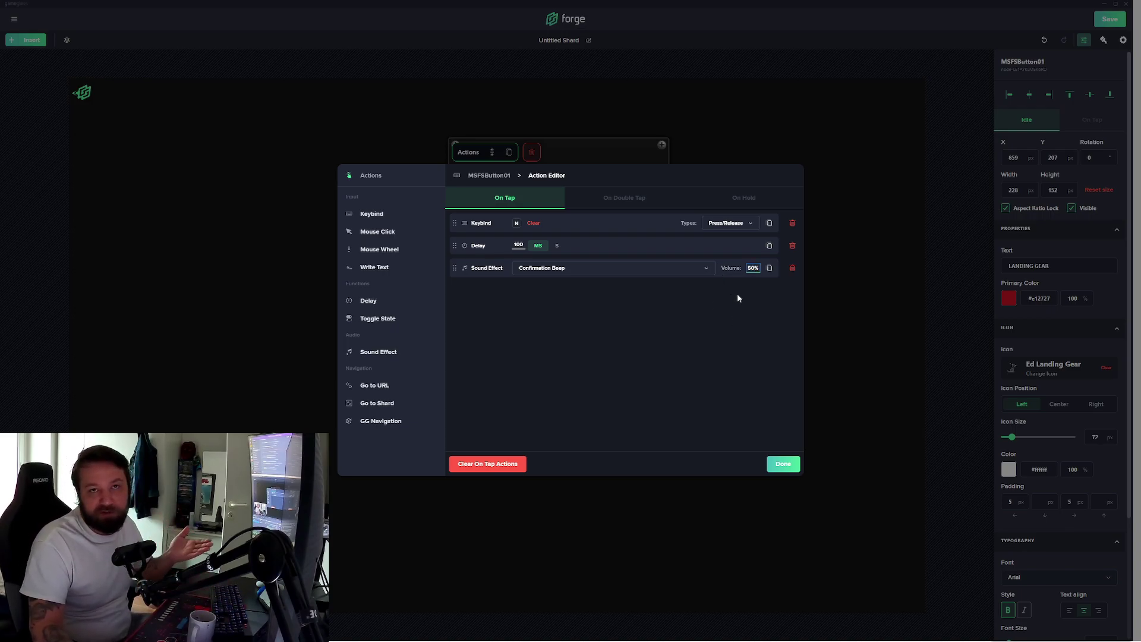
{"action": "left_click", "coordinate": [595, 322]}
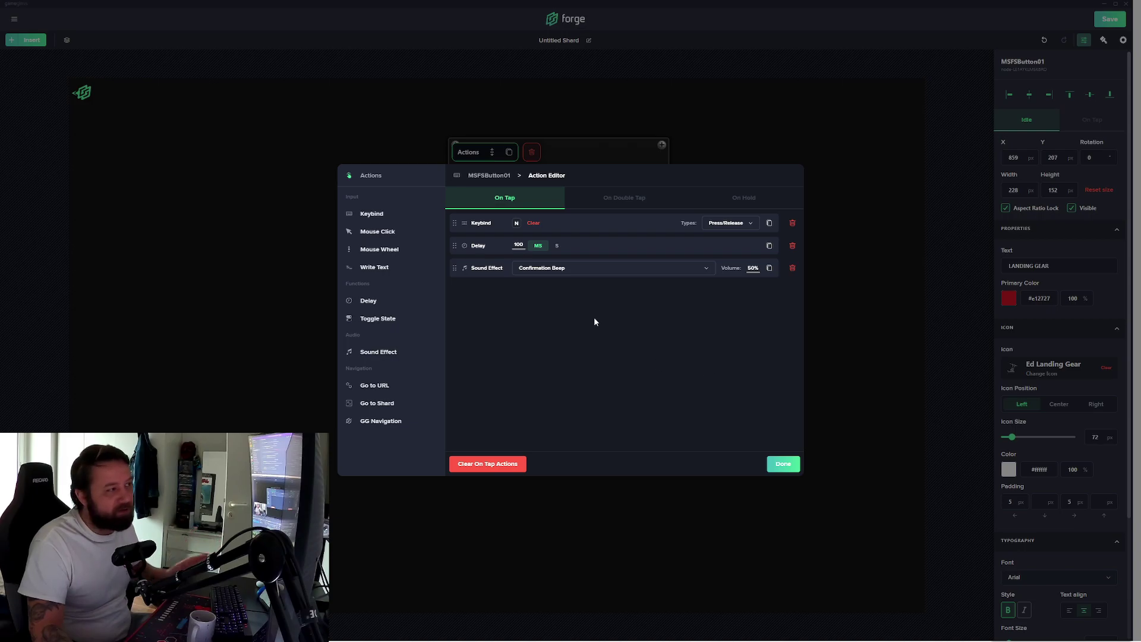
Close the action editor and save the shard under the name 'test'.
{"action": "left_click", "coordinate": [785, 465]}
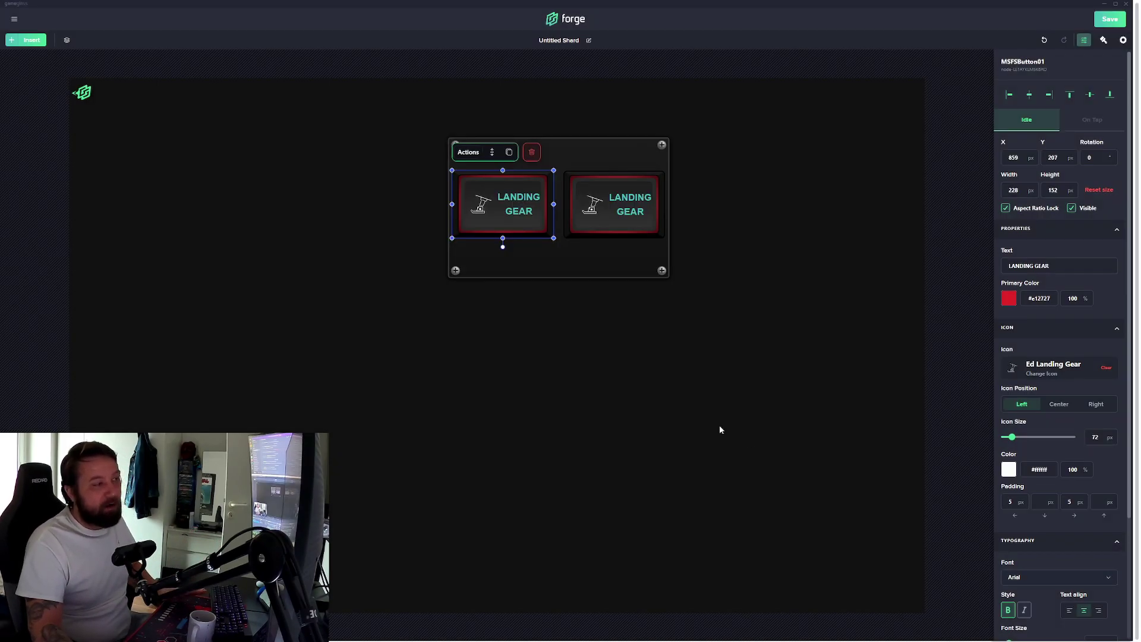
{"action": "left_click", "coordinate": [507, 303]}
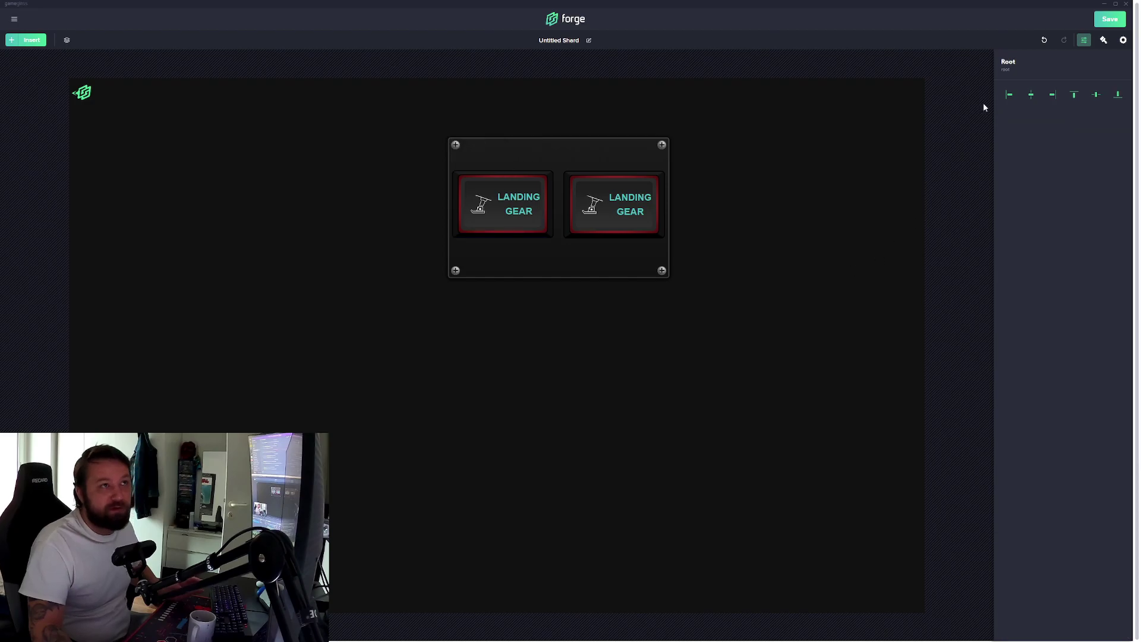
{"action": "left_click", "coordinate": [1121, 21]}
{"action": "left_click", "coordinate": [533, 318]}
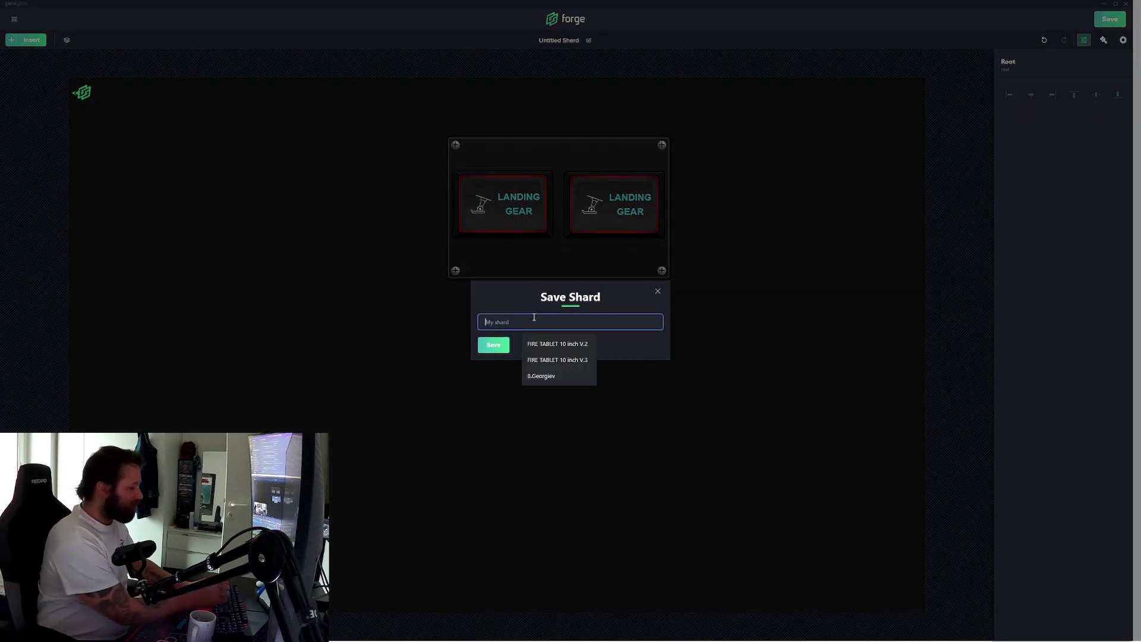
{"action": "type", "text": "L"}
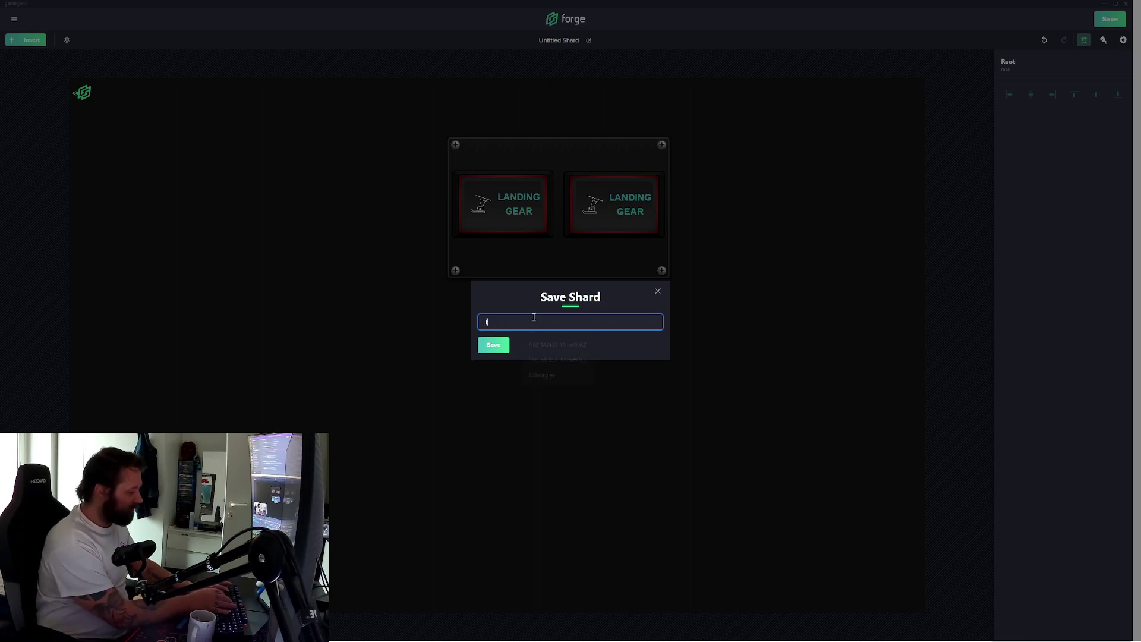
{"action": "type", "text": "est"}
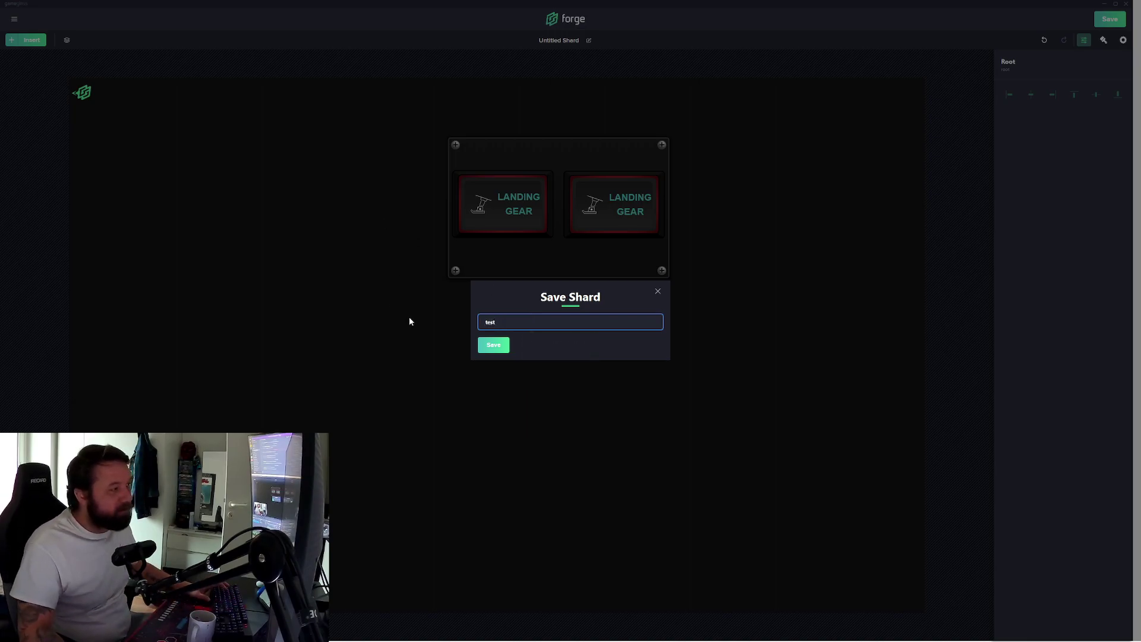
{"action": "left_click", "coordinate": [492, 347]}
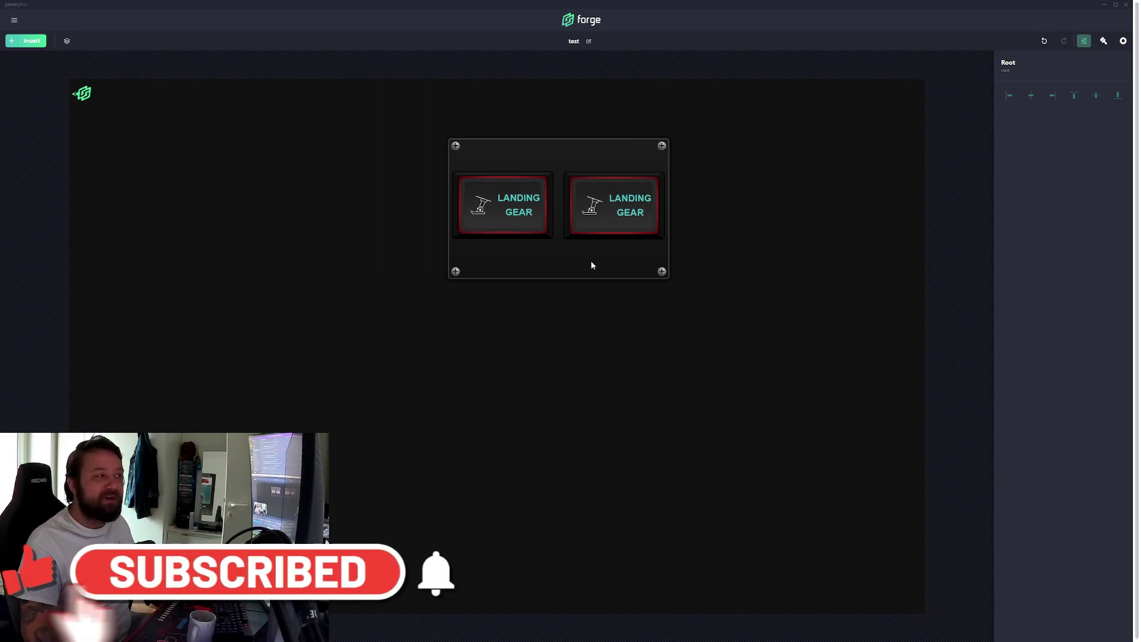
{"action": "left_click", "coordinate": [611, 205]}
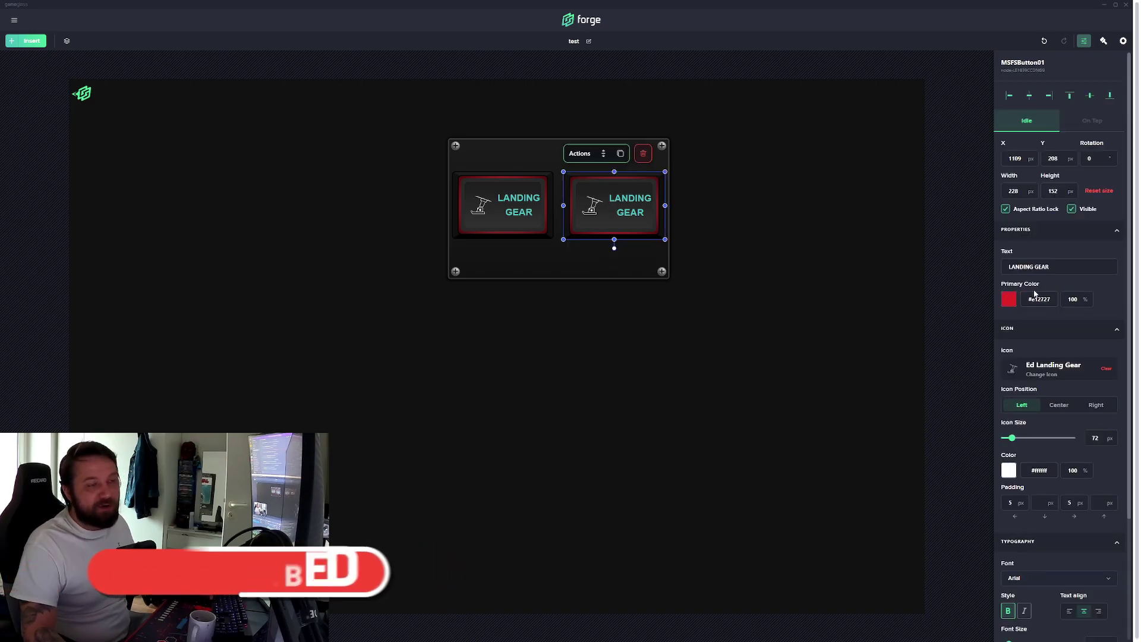
Change the second button's label to QUANTUM JUMP and clear its Ed Landing Gear icon.
{"action": "triple_click", "coordinate": [1052, 269]}
{"action": "left_click", "coordinate": [964, 235]}
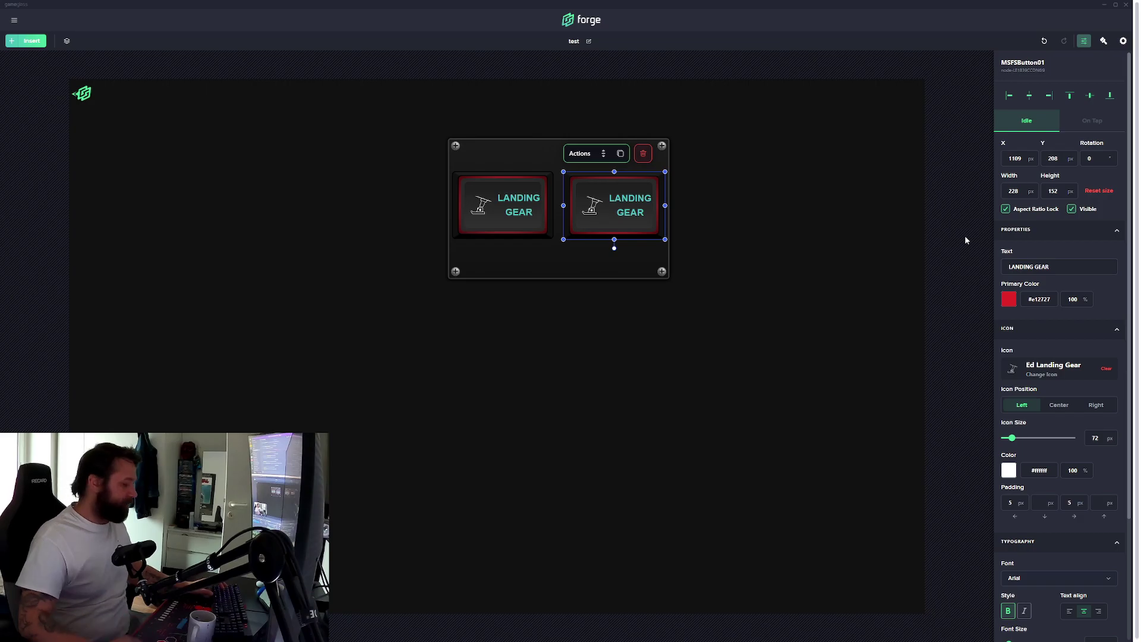
{"action": "triple_click", "coordinate": [1021, 268]}
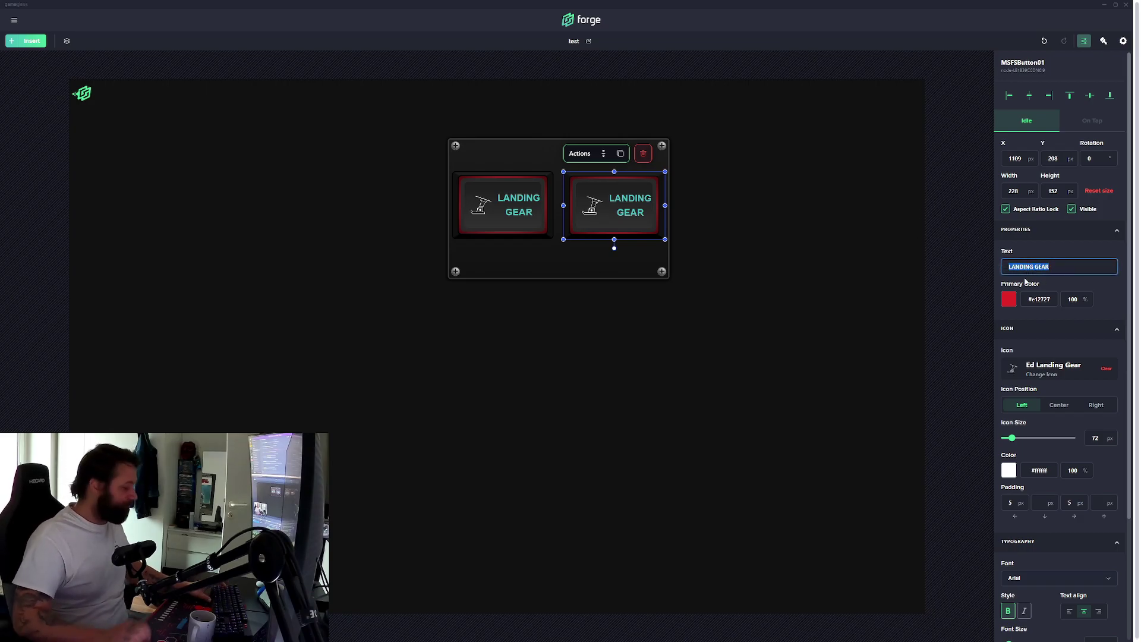
{"action": "type", "text": "qwert"}
{"action": "key", "text": "BackSpace"}
{"action": "key", "text": "BackSpace"}
{"action": "key", "text": "BackSpace"}
{"action": "key", "text": "BackSpace"}
{"action": "key", "text": "BackSpace"}
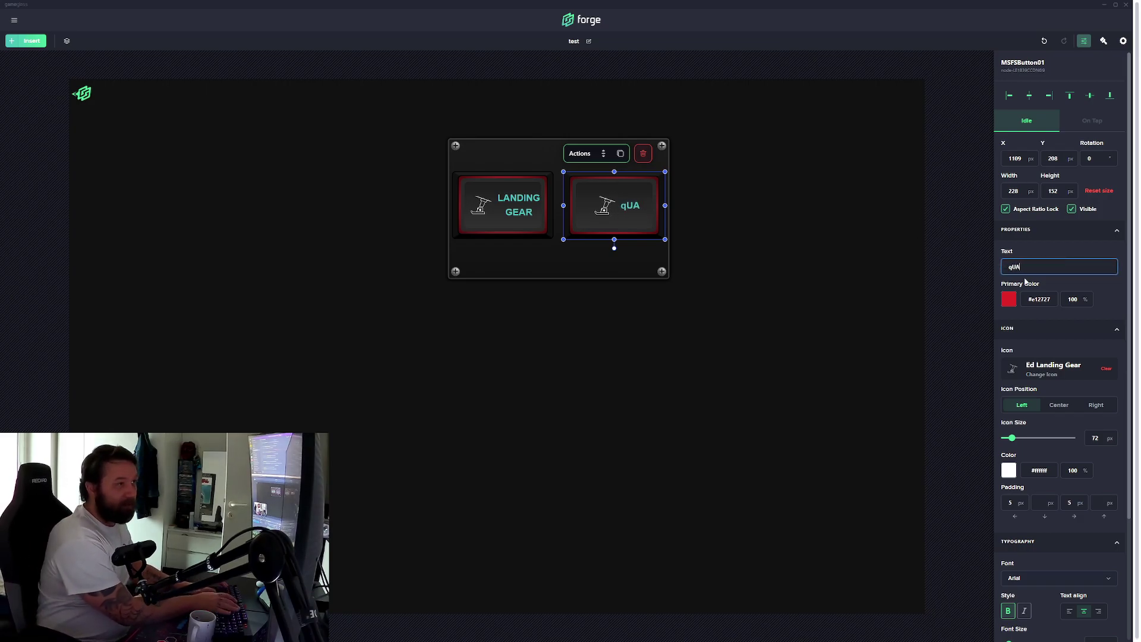
{"action": "type", "text": "QUAN"}
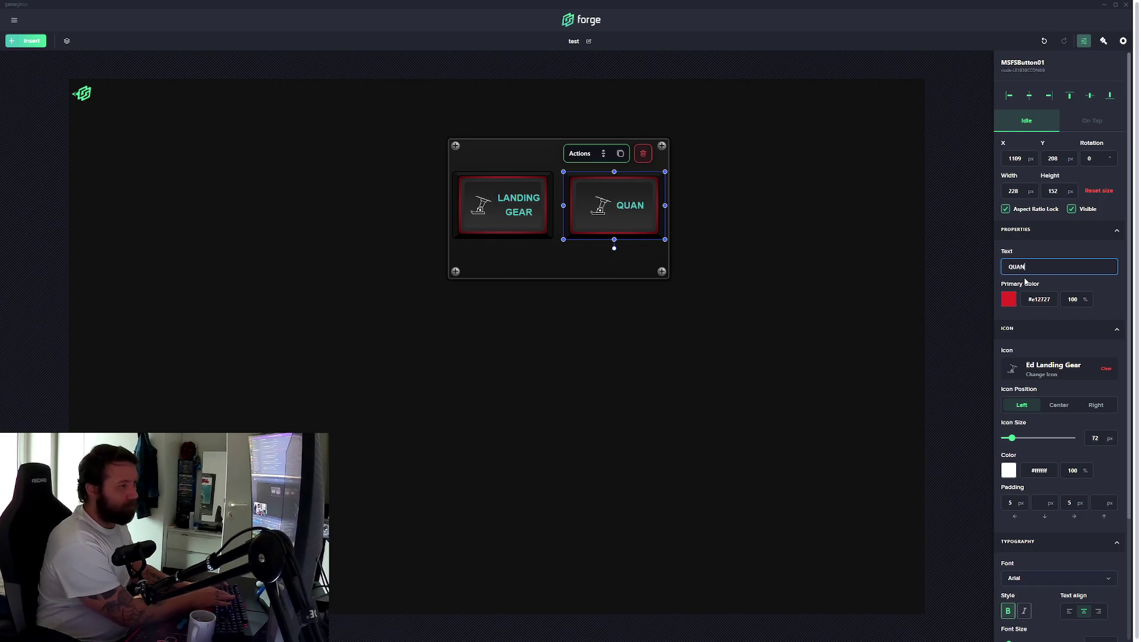
{"action": "type", "text": "TUM"}
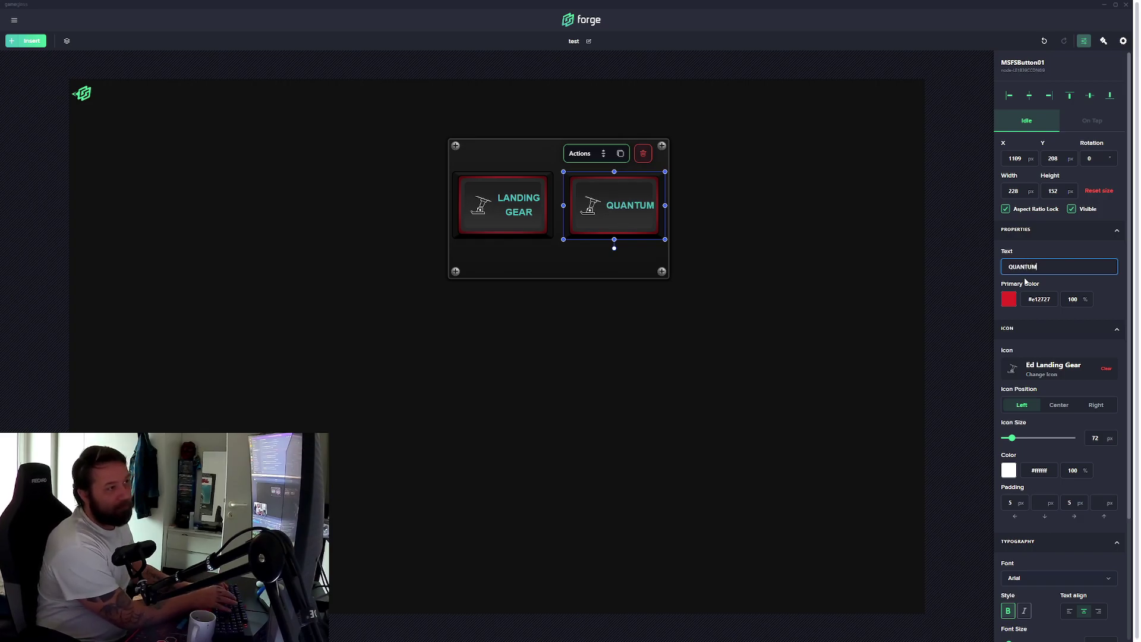
{"action": "type", "text": "JUMP"}
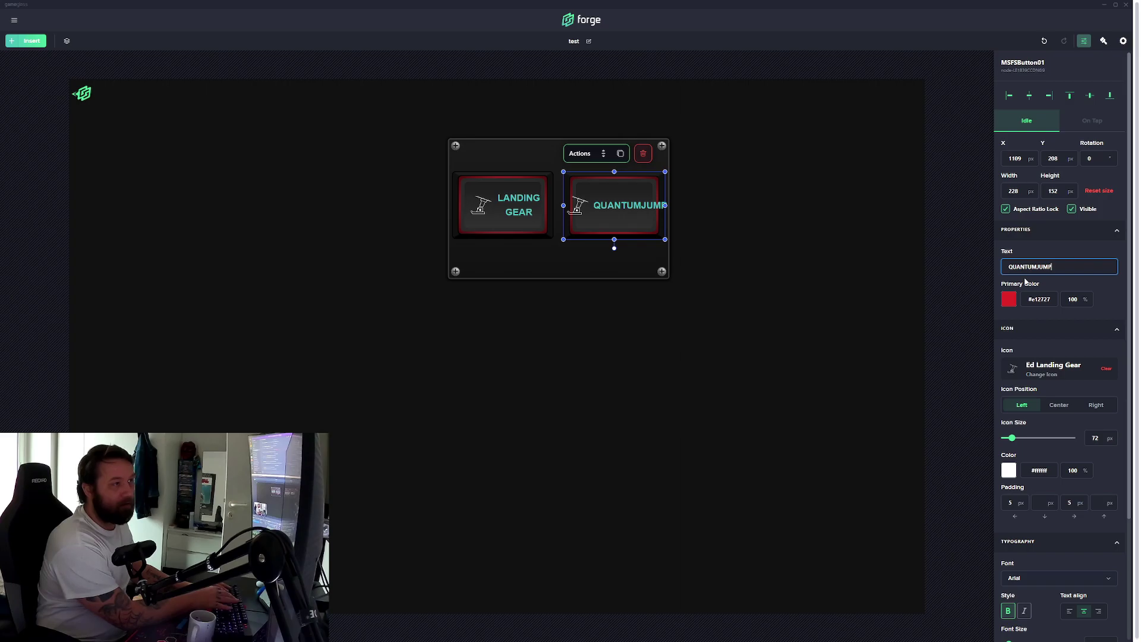
{"action": "key", "text": "BackSpace"}
{"action": "key", "text": "BackSpace"}
{"action": "key", "text": "BackSpace"}
{"action": "key", "text": "BackSpace"}
{"action": "key", "text": "BackSpace"}
{"action": "type", "text": ",M"}
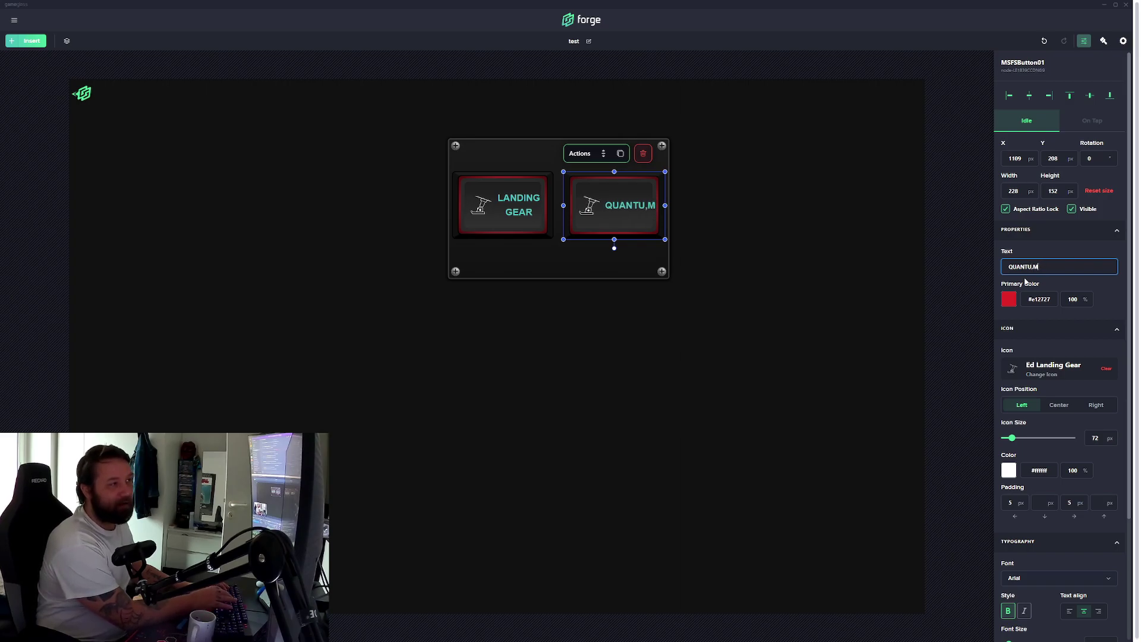
{"action": "key", "text": "BackSpace"}
{"action": "key", "text": "BackSpace"}
{"action": "type", "text": "M"}
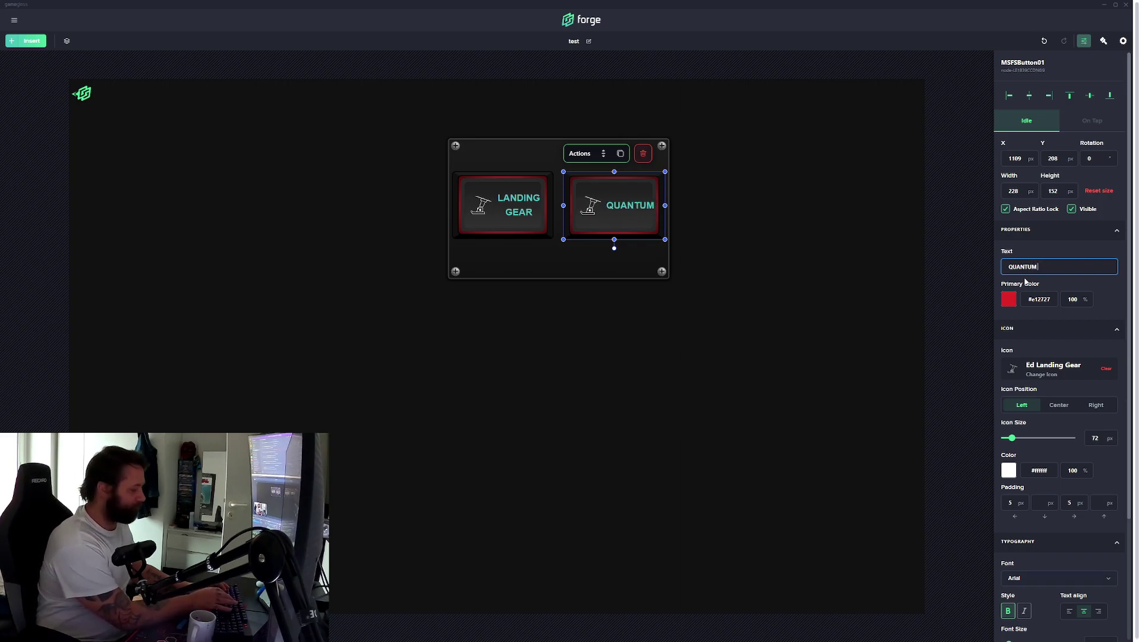
{"action": "type", "text": " JUMP"}
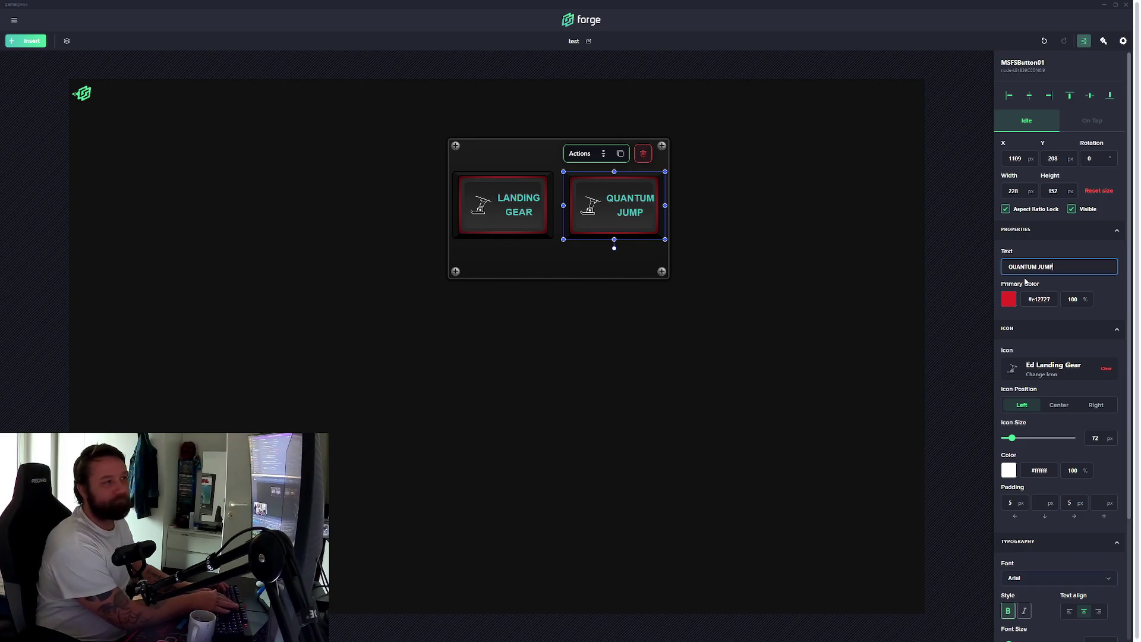
{"action": "left_click", "coordinate": [965, 231]}
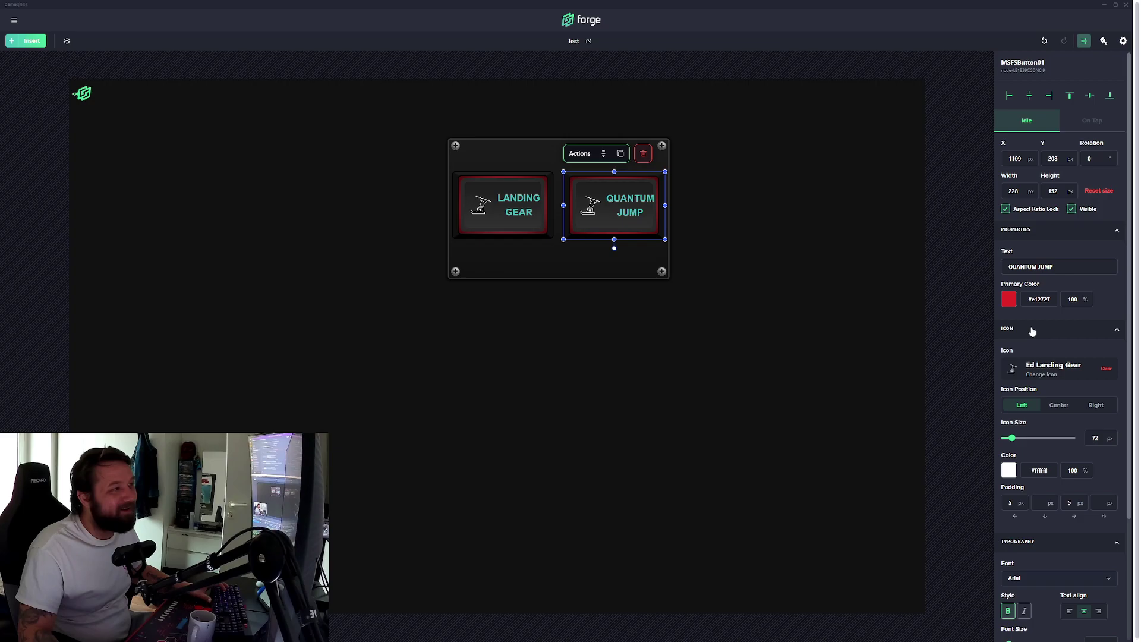
{"action": "left_click", "coordinate": [1105, 369]}
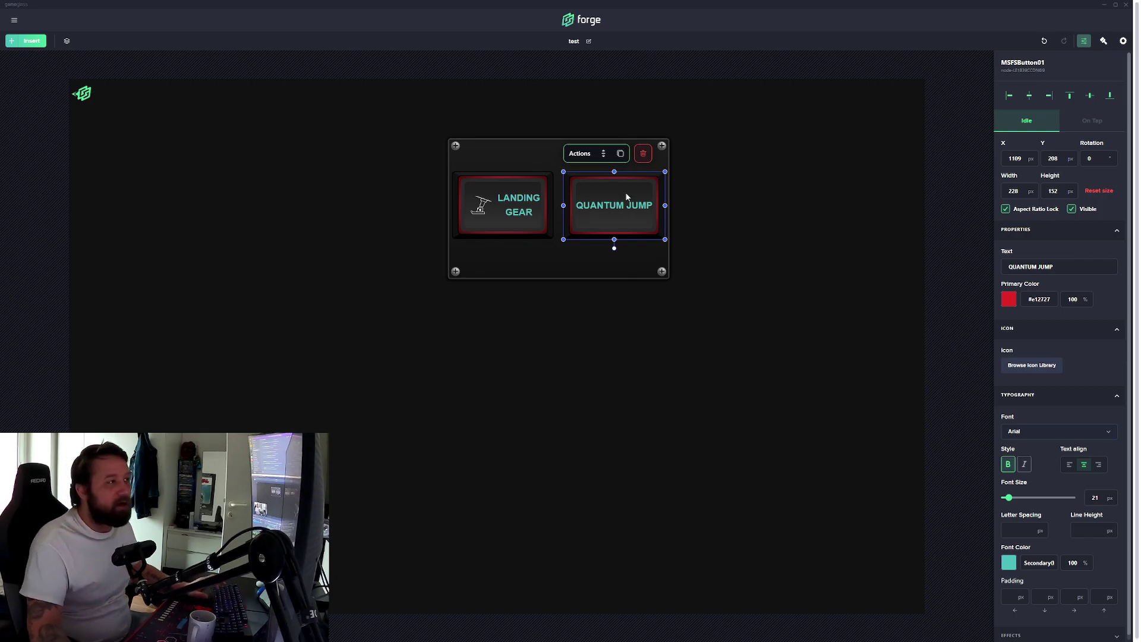
Add an On Tap Keybind for B with Press type, then a Delay action.
{"action": "left_click", "coordinate": [579, 156]}
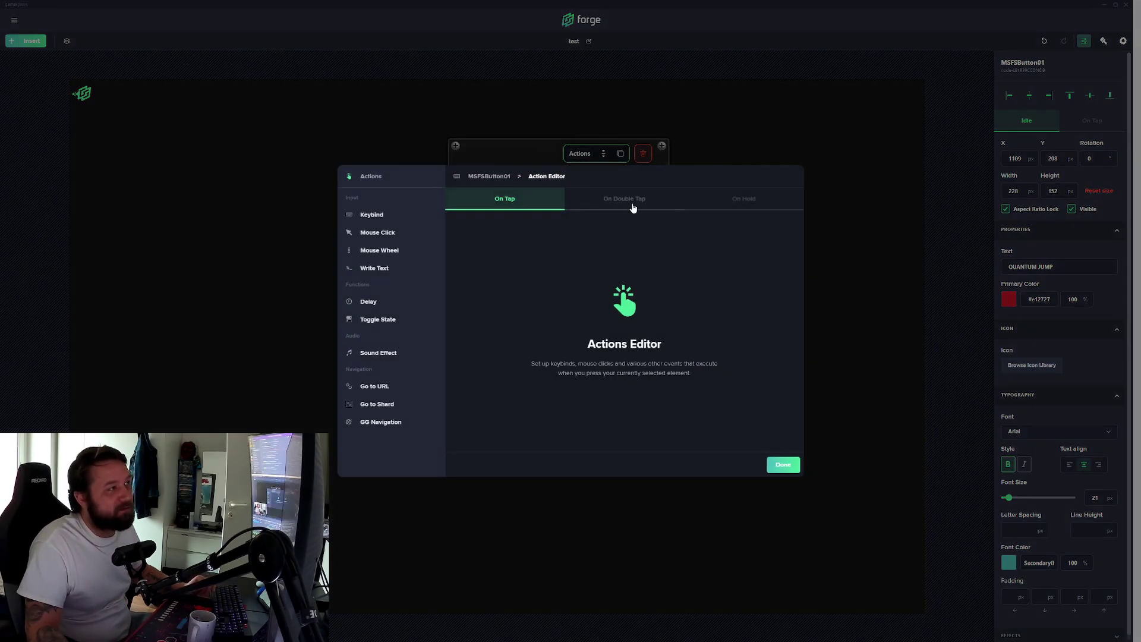
{"action": "left_click", "coordinate": [381, 216]}
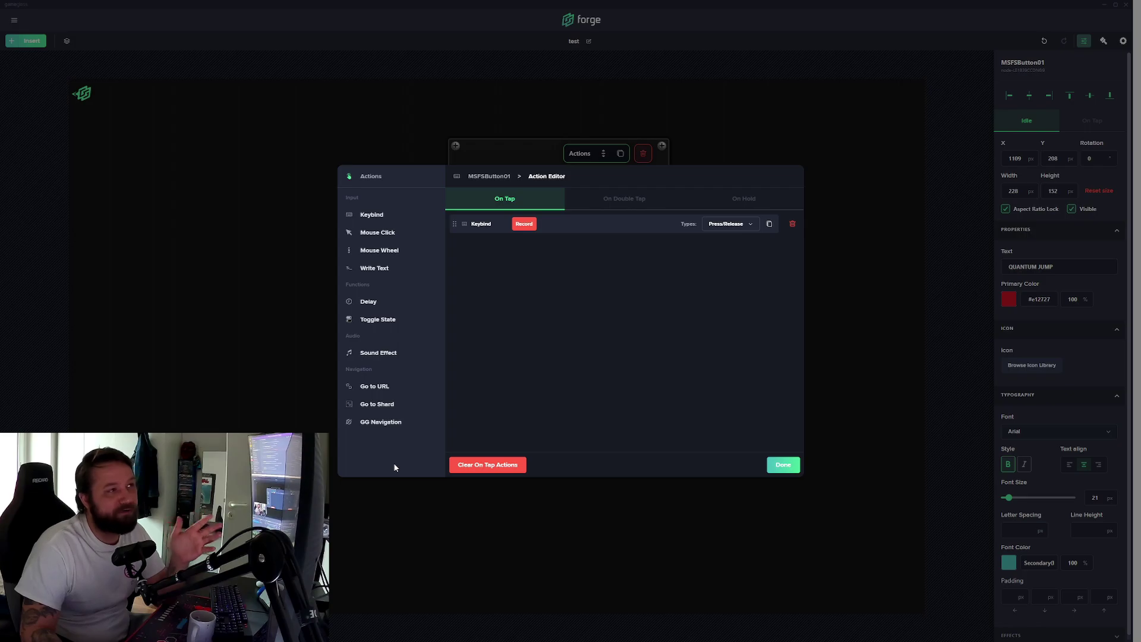
{"action": "left_click", "coordinate": [751, 225]}
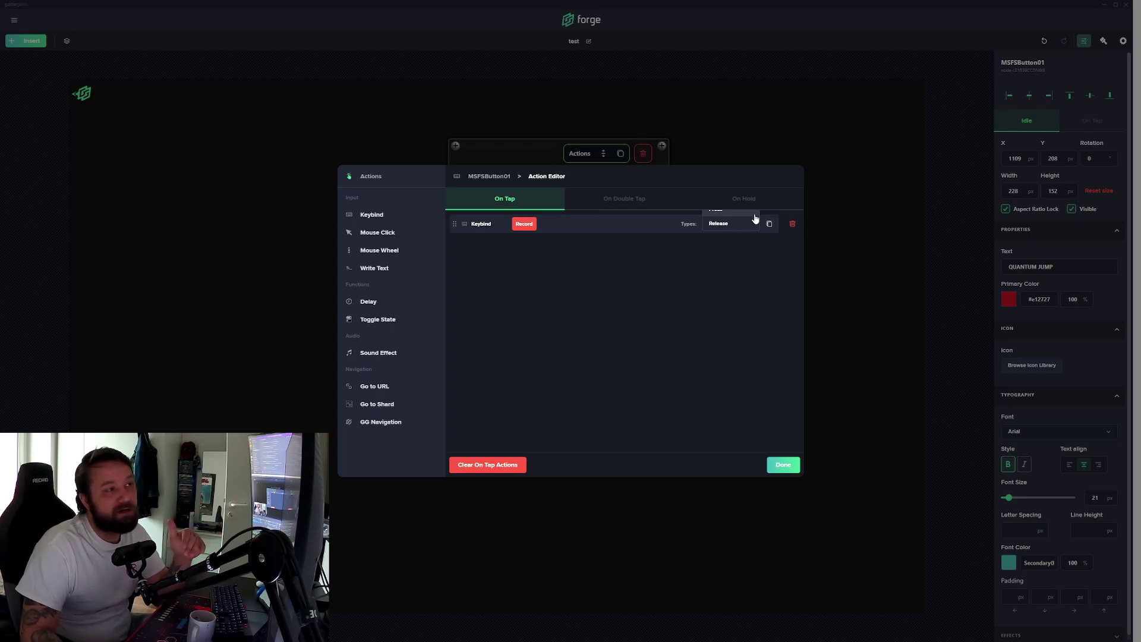
{"action": "left_click", "coordinate": [728, 243]}
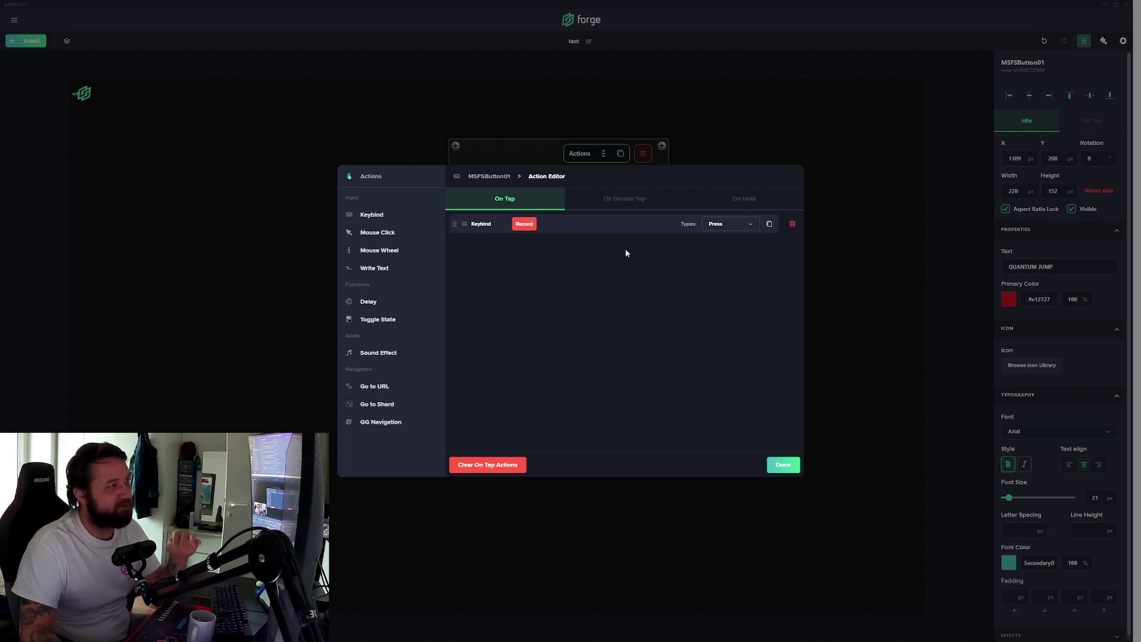
{"action": "left_click", "coordinate": [526, 225]}
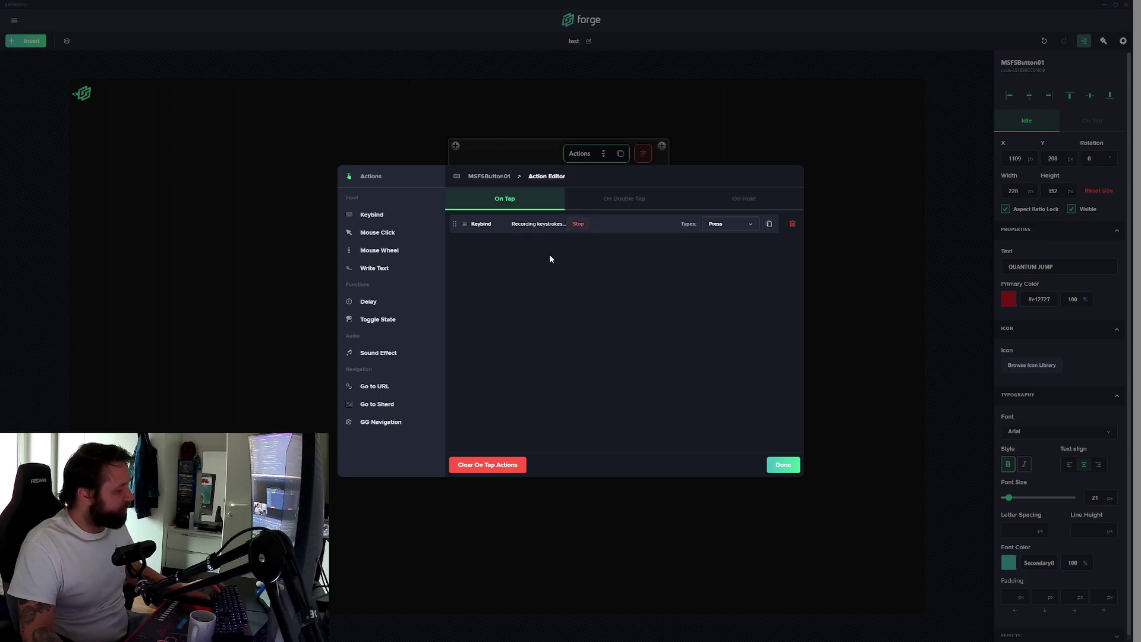
{"action": "key", "text": "b"}
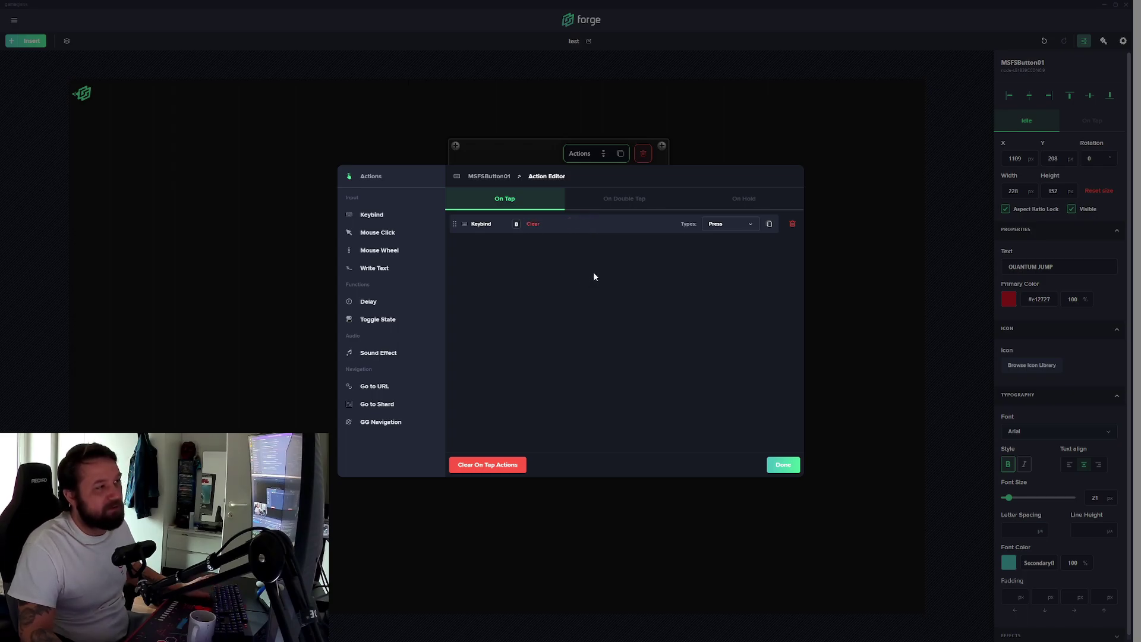
{"action": "left_click", "coordinate": [370, 304]}
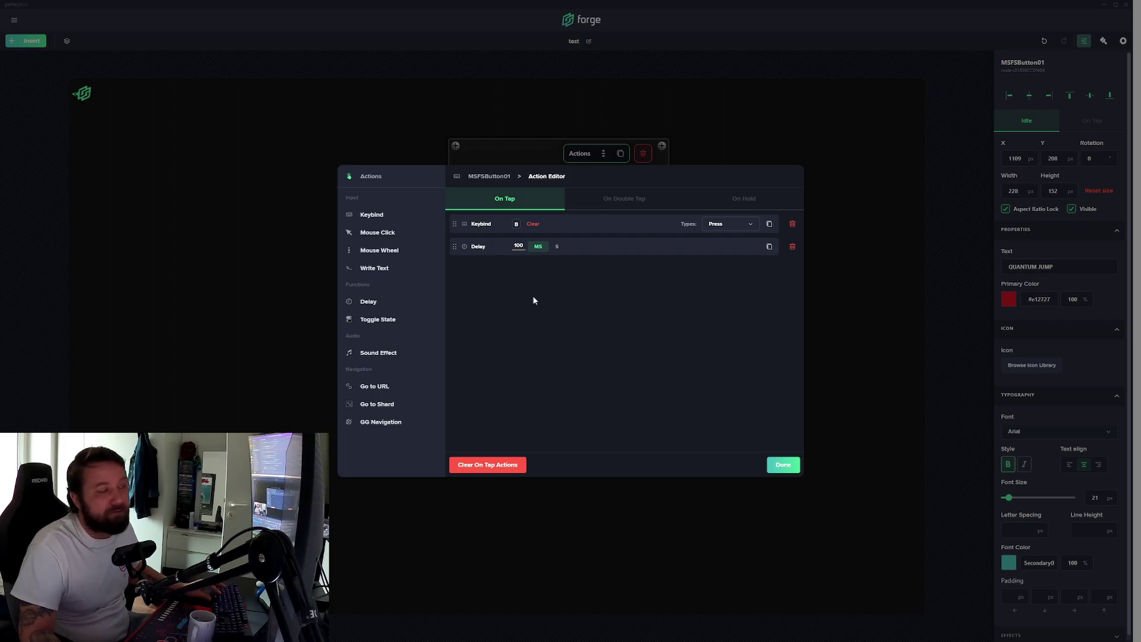
Lengthen the QUANTUM JUMP tap delay to 1500 ms.
{"action": "left_click", "coordinate": [519, 247]}
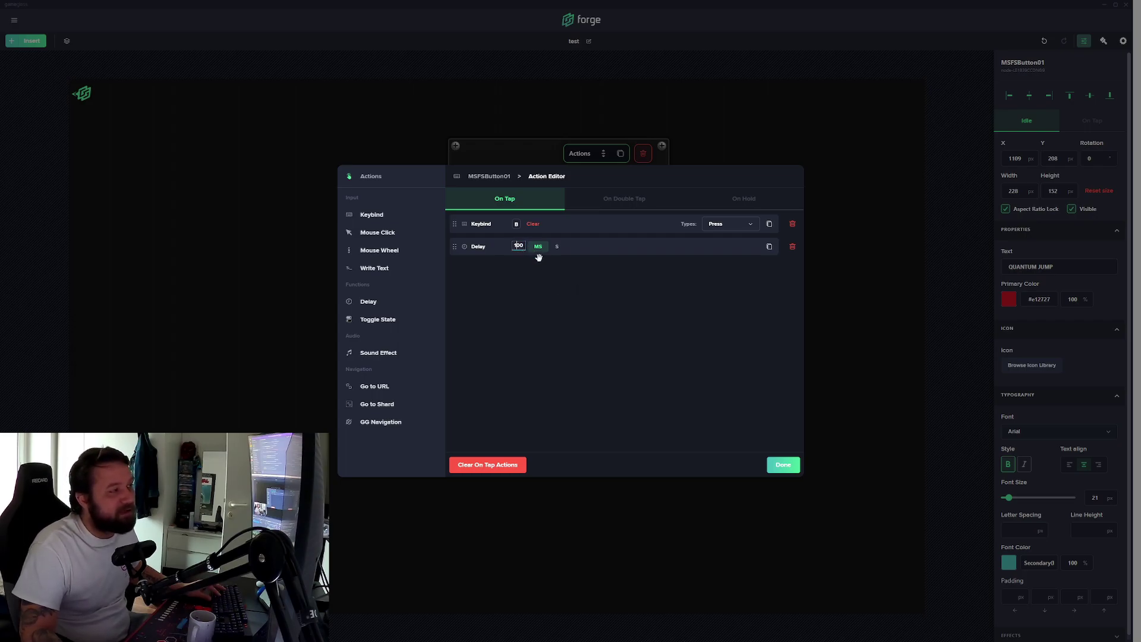
{"action": "type", "text": "5"}
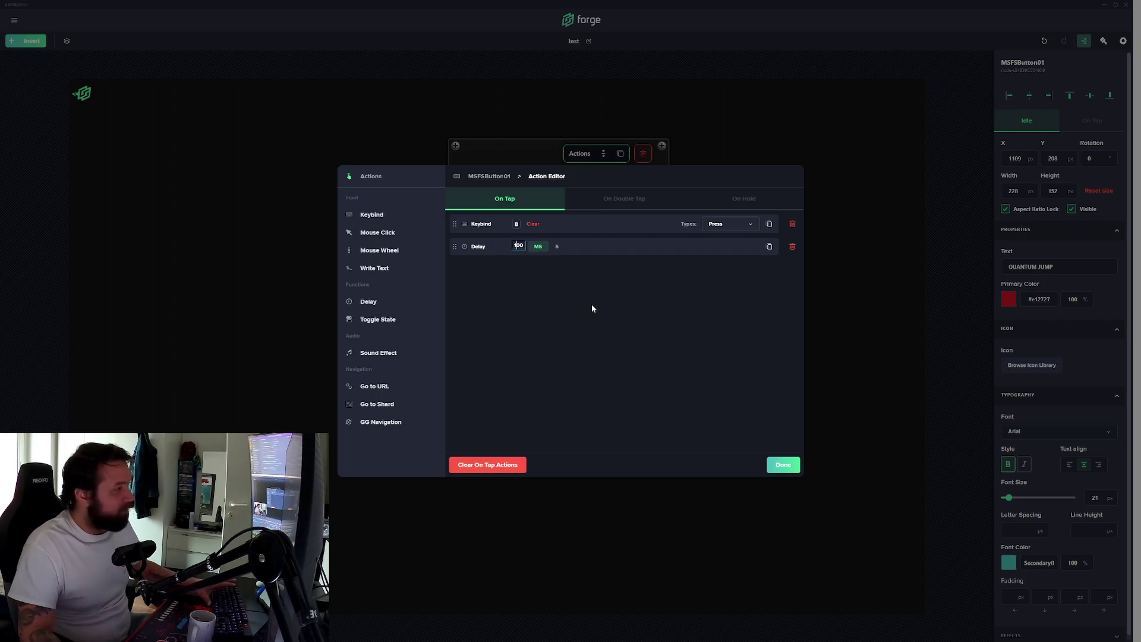
{"action": "left_click", "coordinate": [643, 293]}
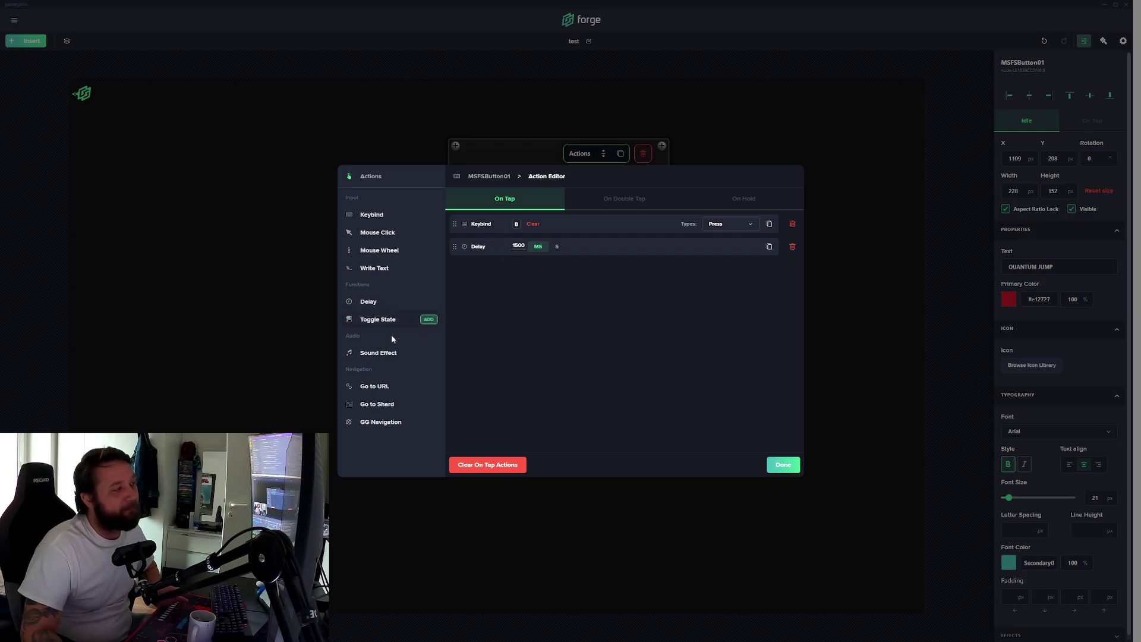
Follow the delay with a Confirmation Beep sound effect at 50% volume.
{"action": "left_click", "coordinate": [375, 354]}
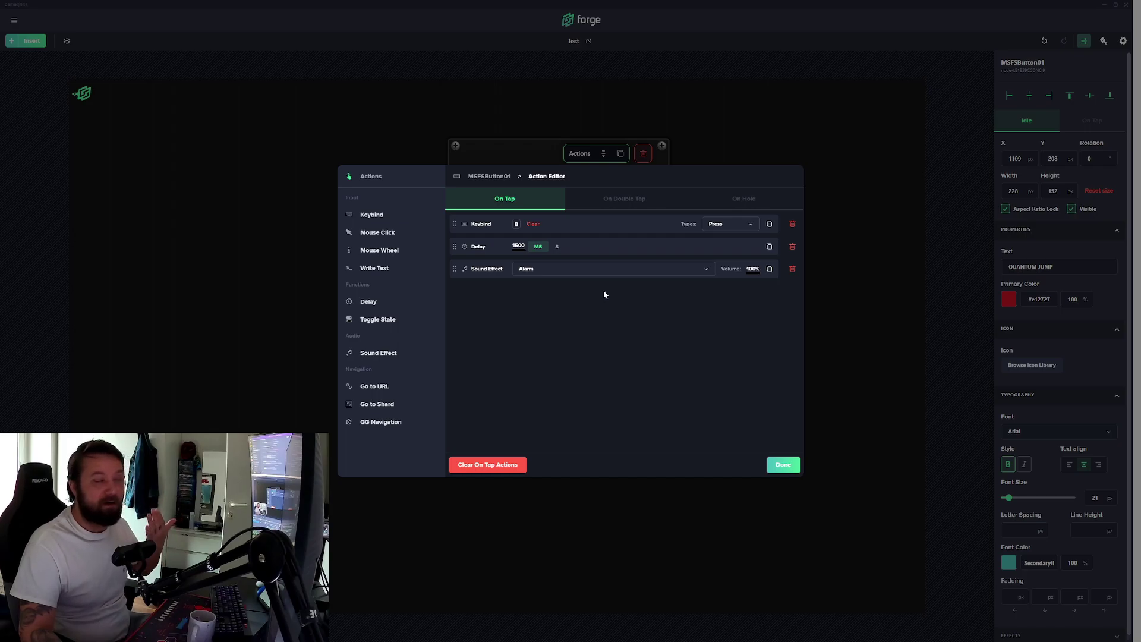
{"action": "left_click", "coordinate": [615, 270]}
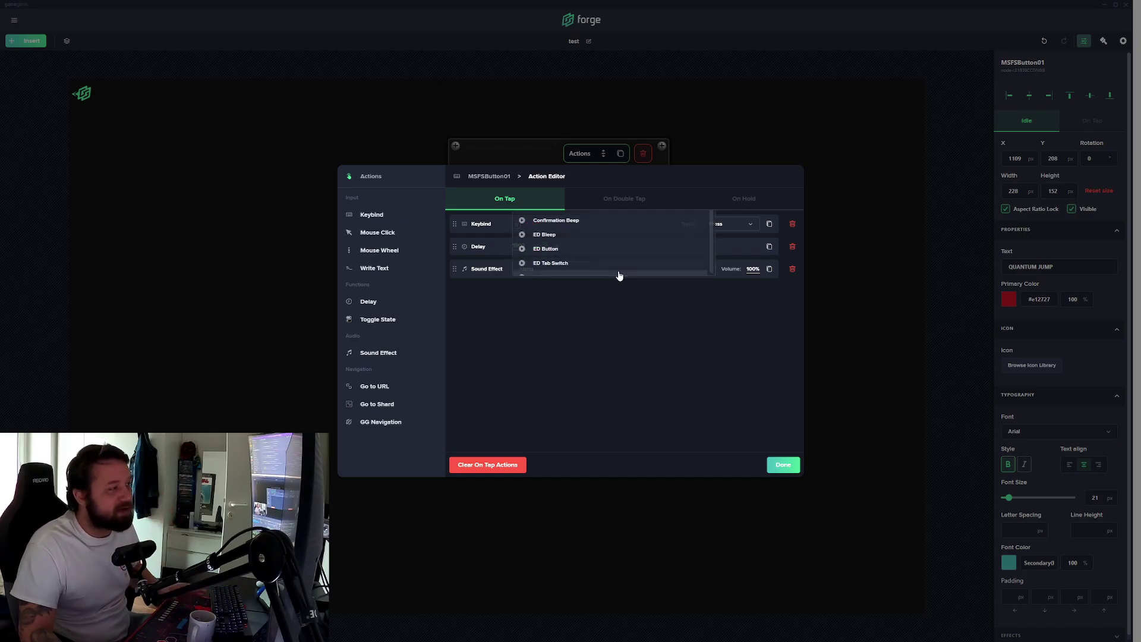
{"action": "left_click", "coordinate": [587, 224]}
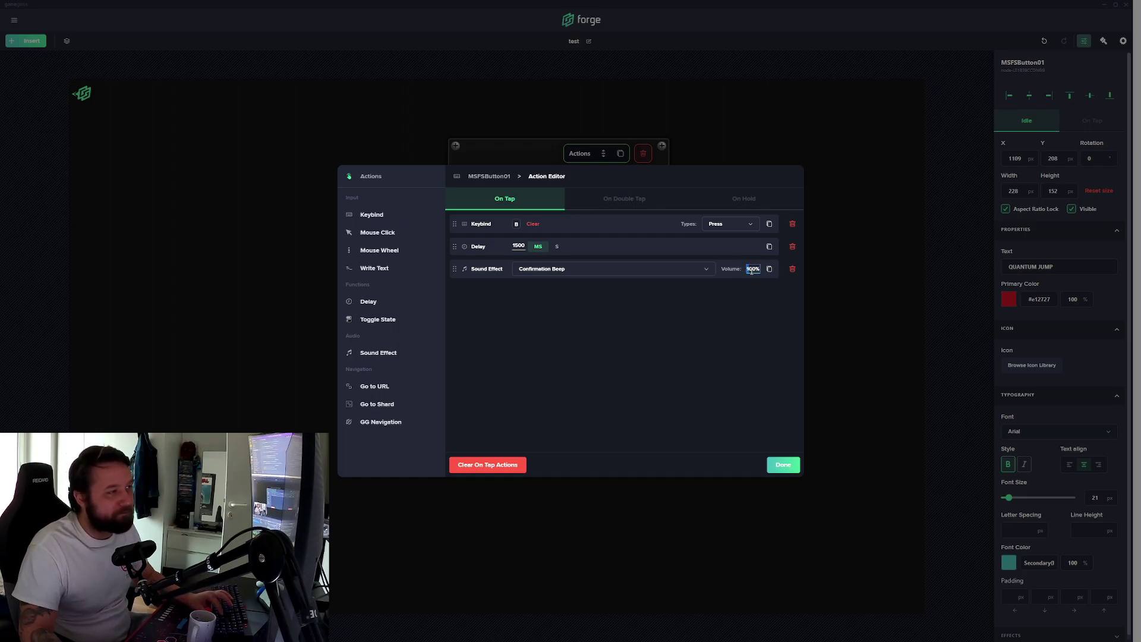
{"action": "left_click_drag", "start_coordinate": [755, 269], "coordinate": [740, 270]}
{"action": "type", "text": "50"}
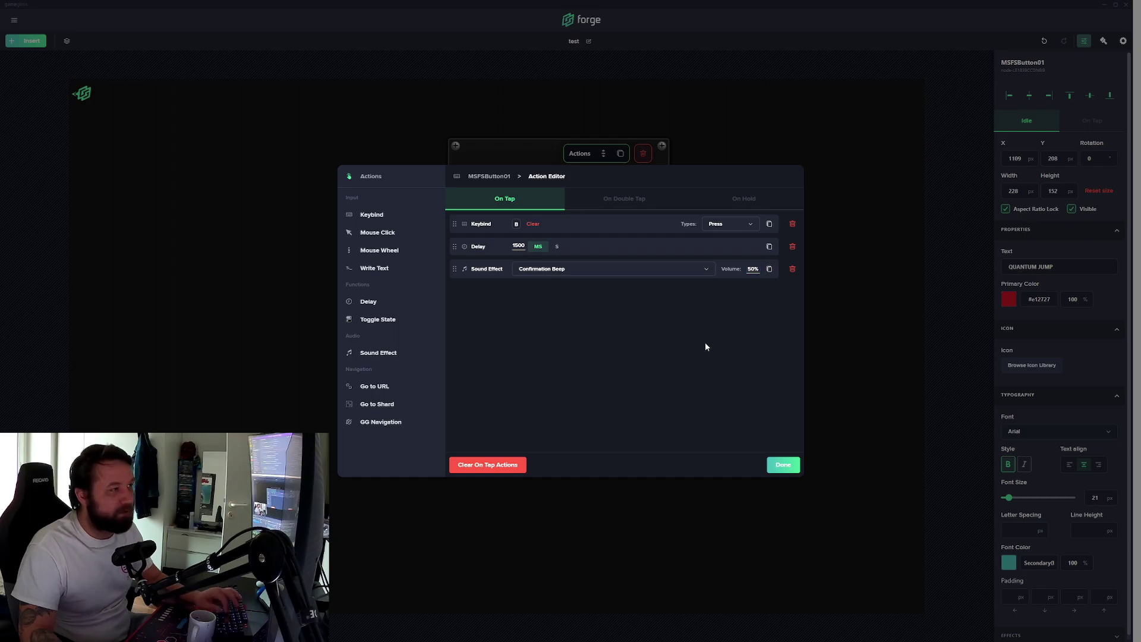
Add a Release-type keybind for the B key to end the QUANTUM JUMP tap sequence.
{"action": "left_click", "coordinate": [373, 221]}
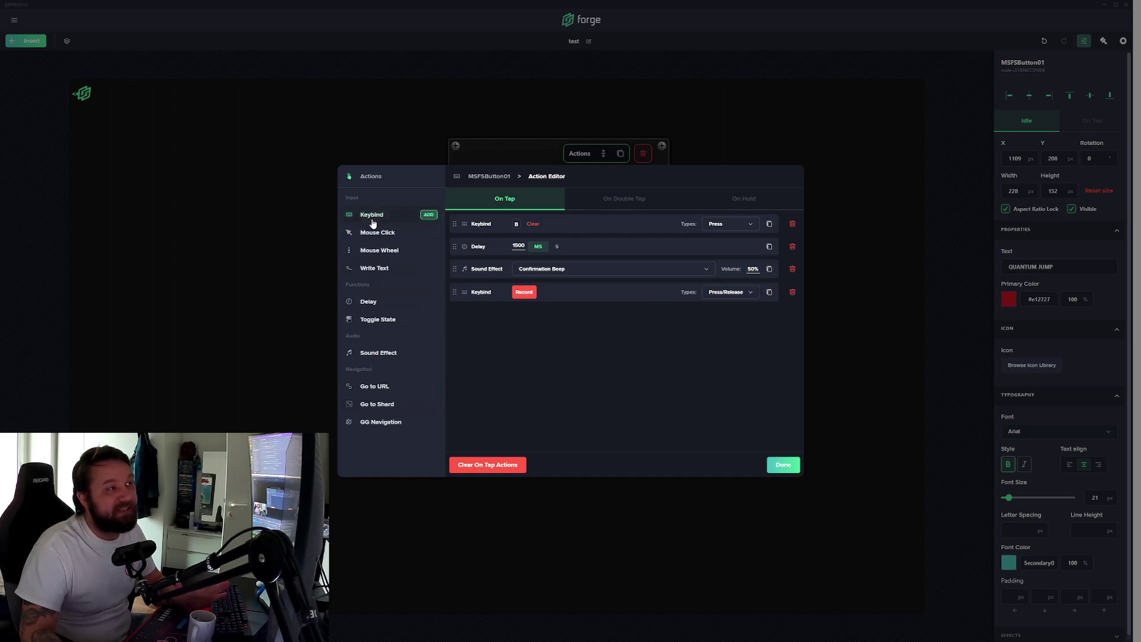
{"action": "left_click", "coordinate": [744, 293]}
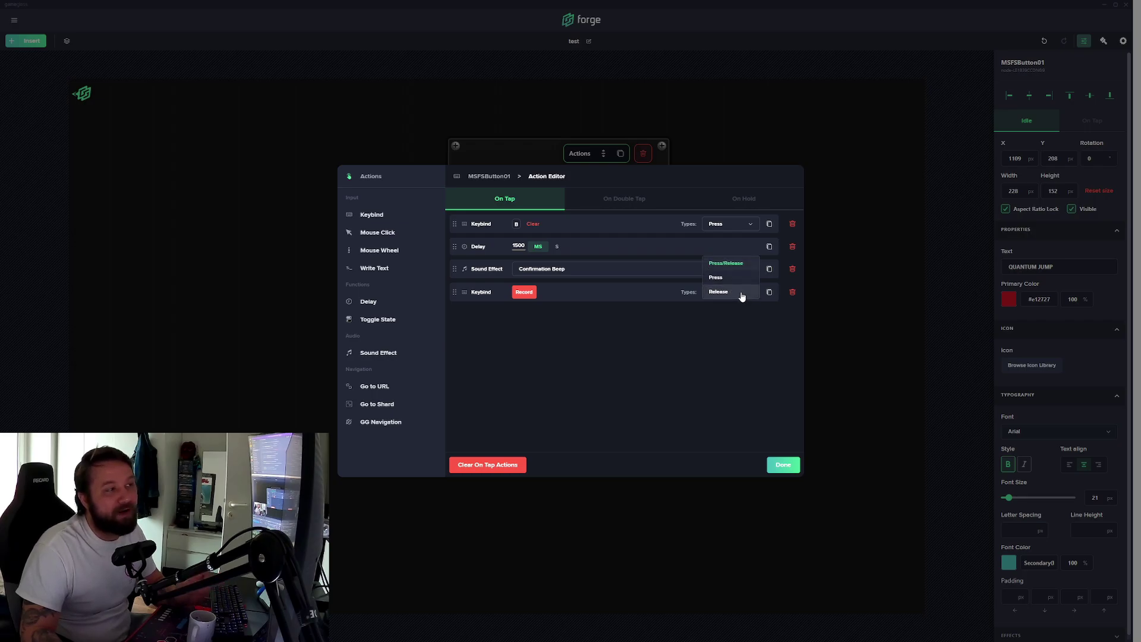
{"action": "left_click", "coordinate": [742, 296]}
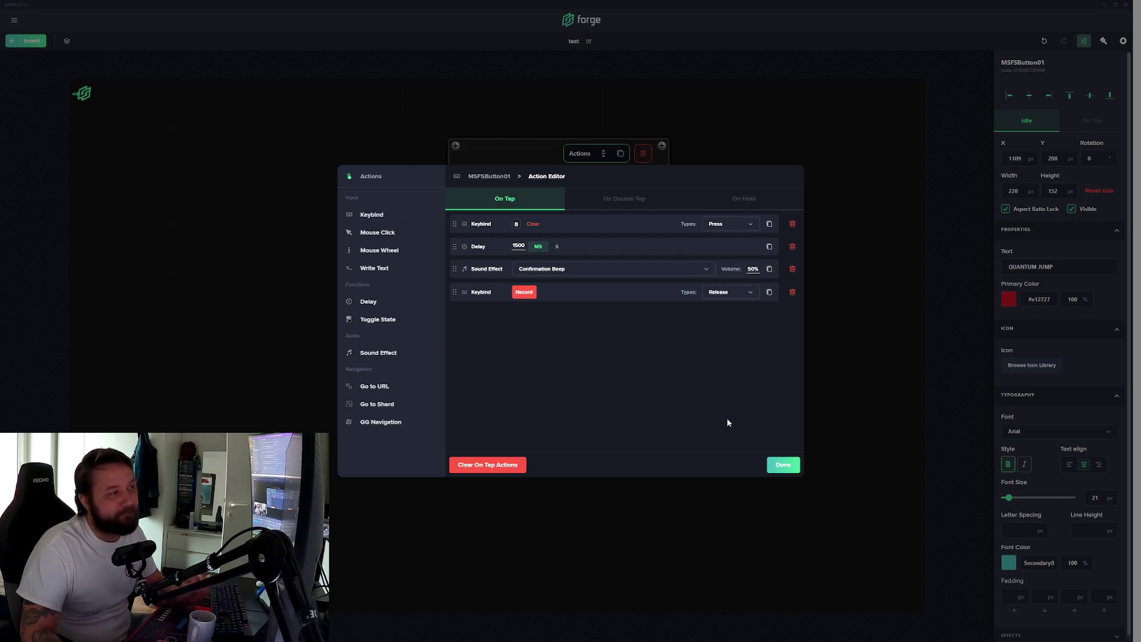
{"action": "left_click", "coordinate": [524, 292]}
{"action": "key", "text": "b"}
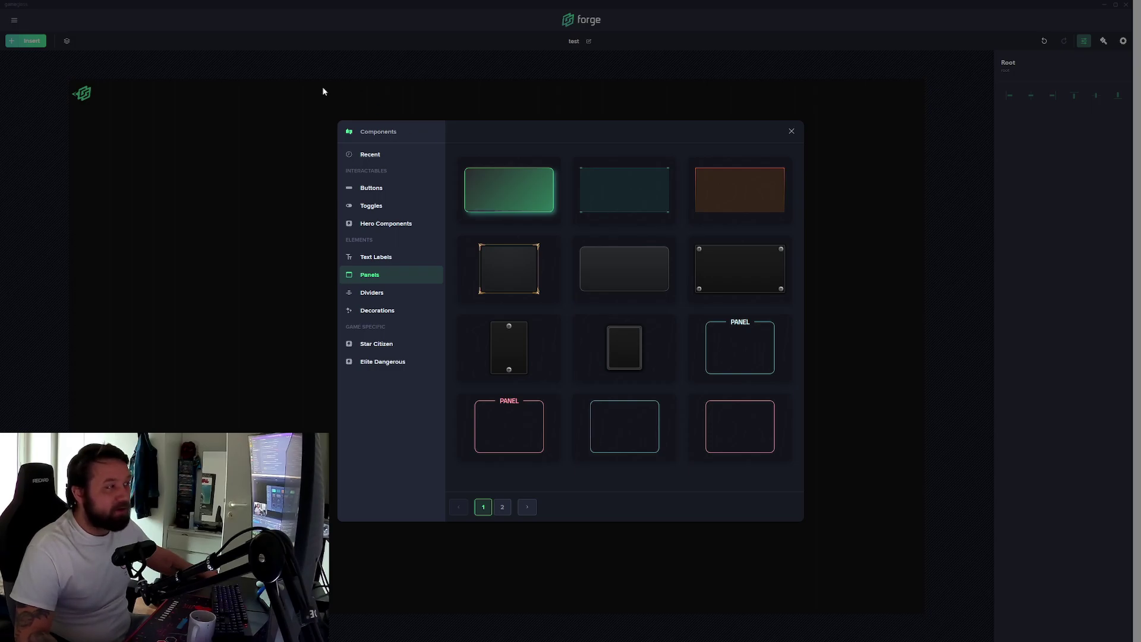
Browse the Toggles components, then close the library without adding any.
{"action": "left_click", "coordinate": [377, 208]}
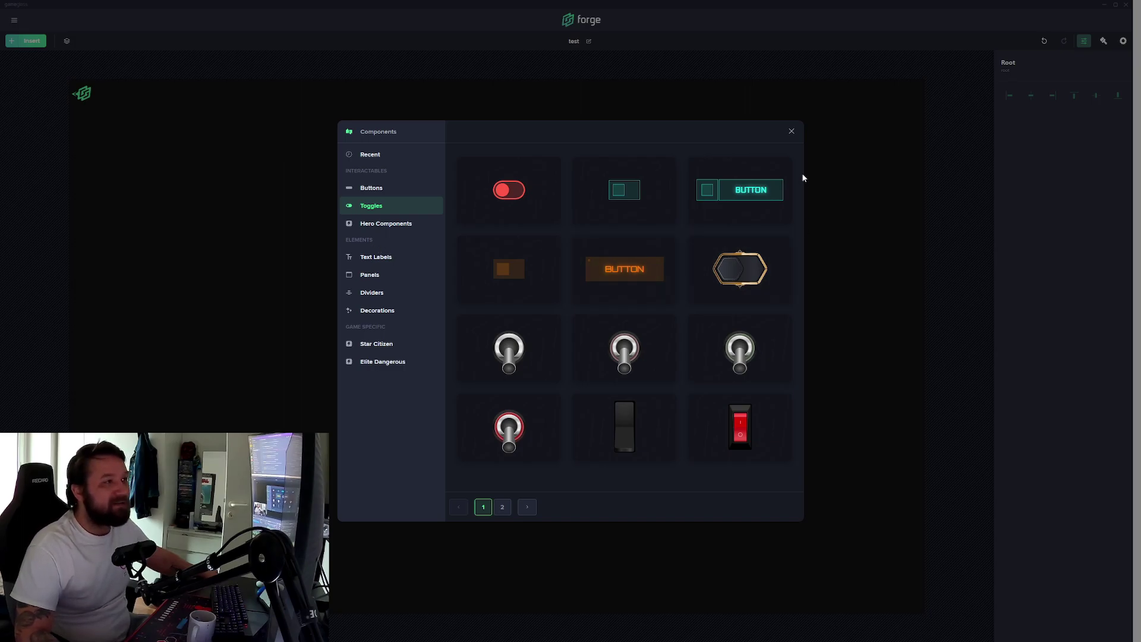
{"action": "left_click", "coordinate": [791, 132]}
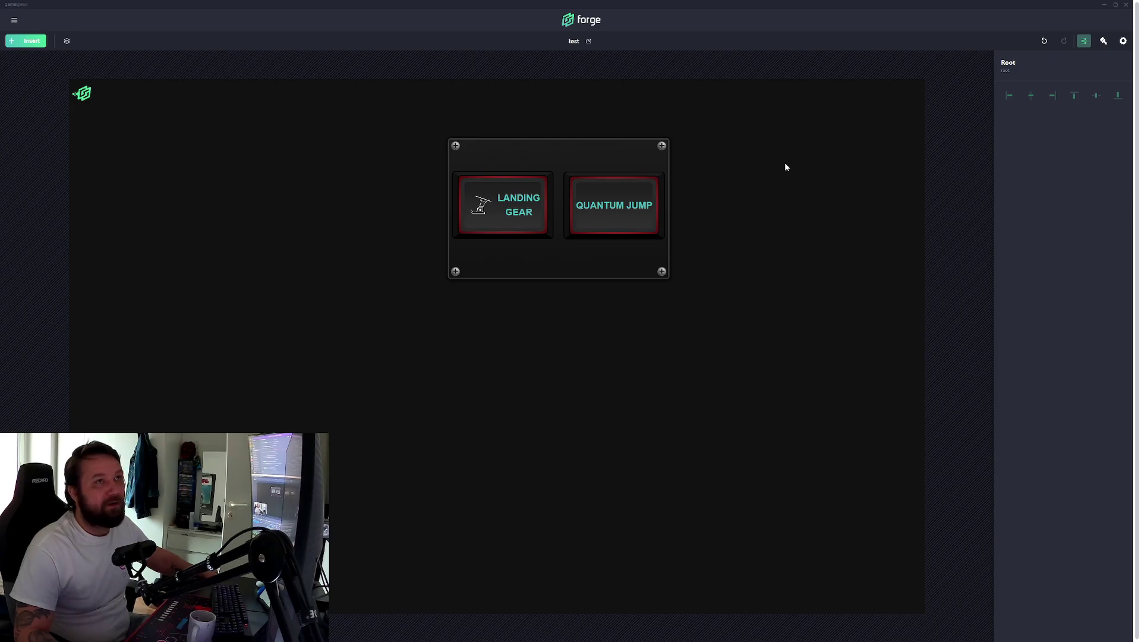